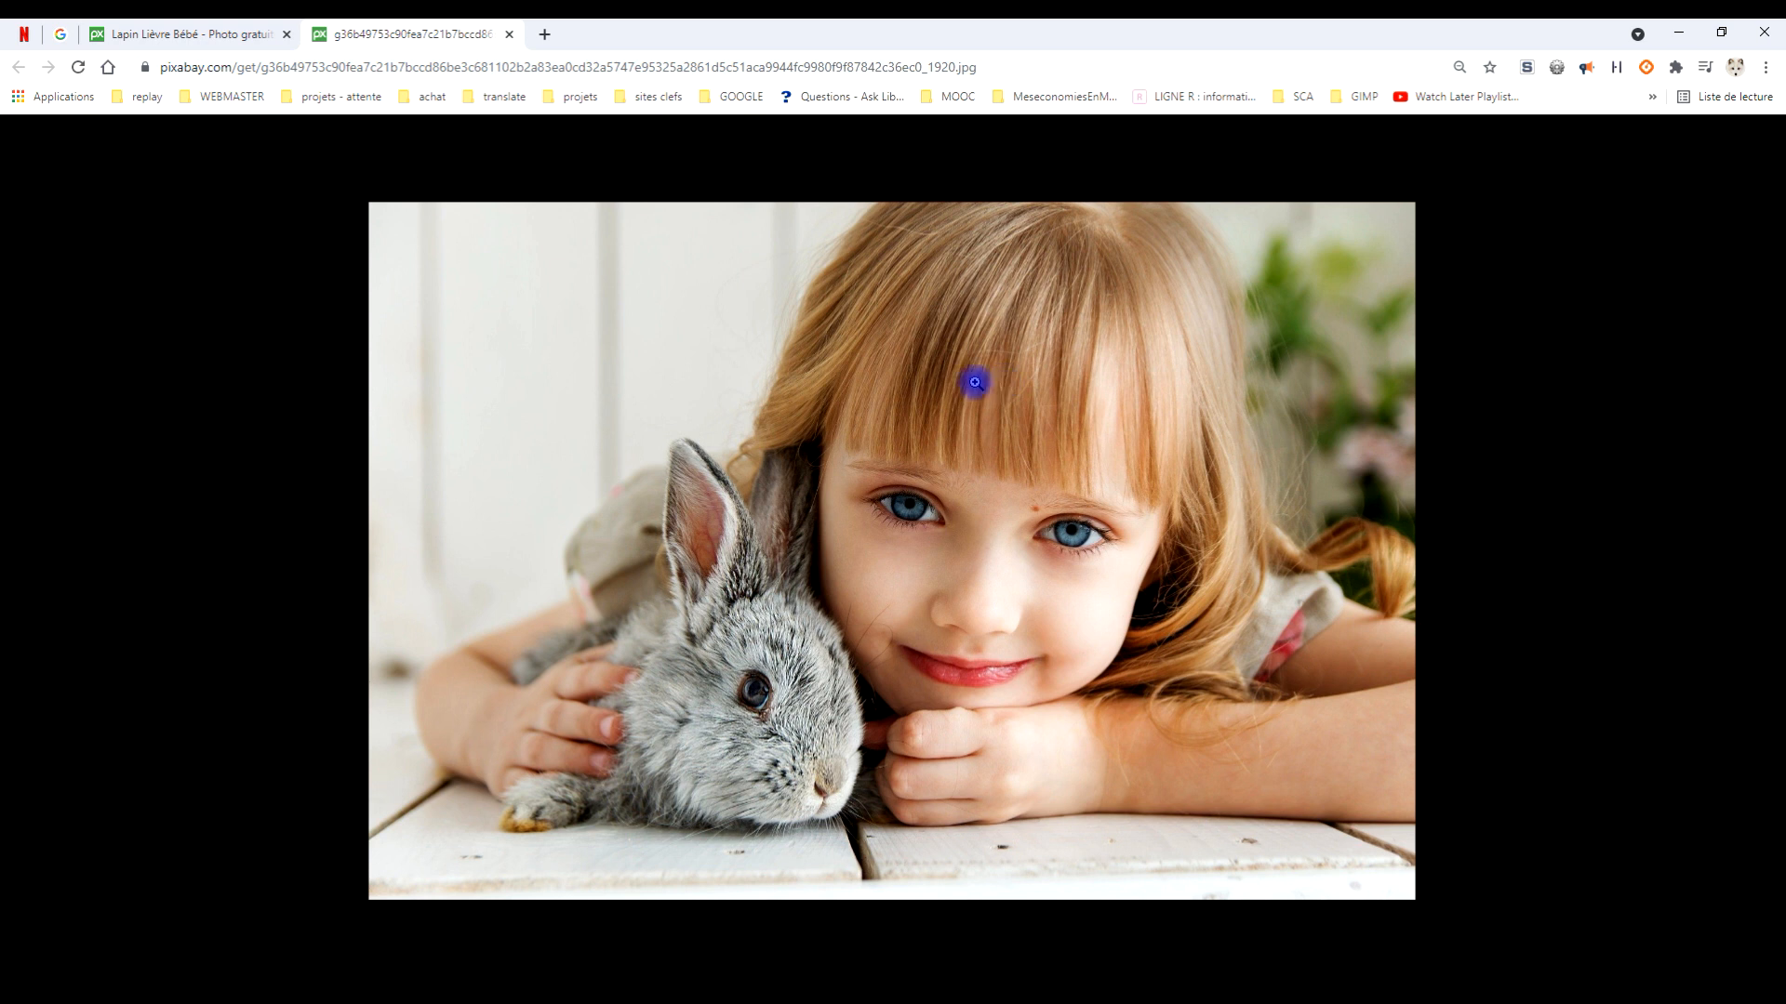
Step: Copy the photo of the girl and rabbit from the browser and paste it as a new image in GIMP
right_click(853, 379)
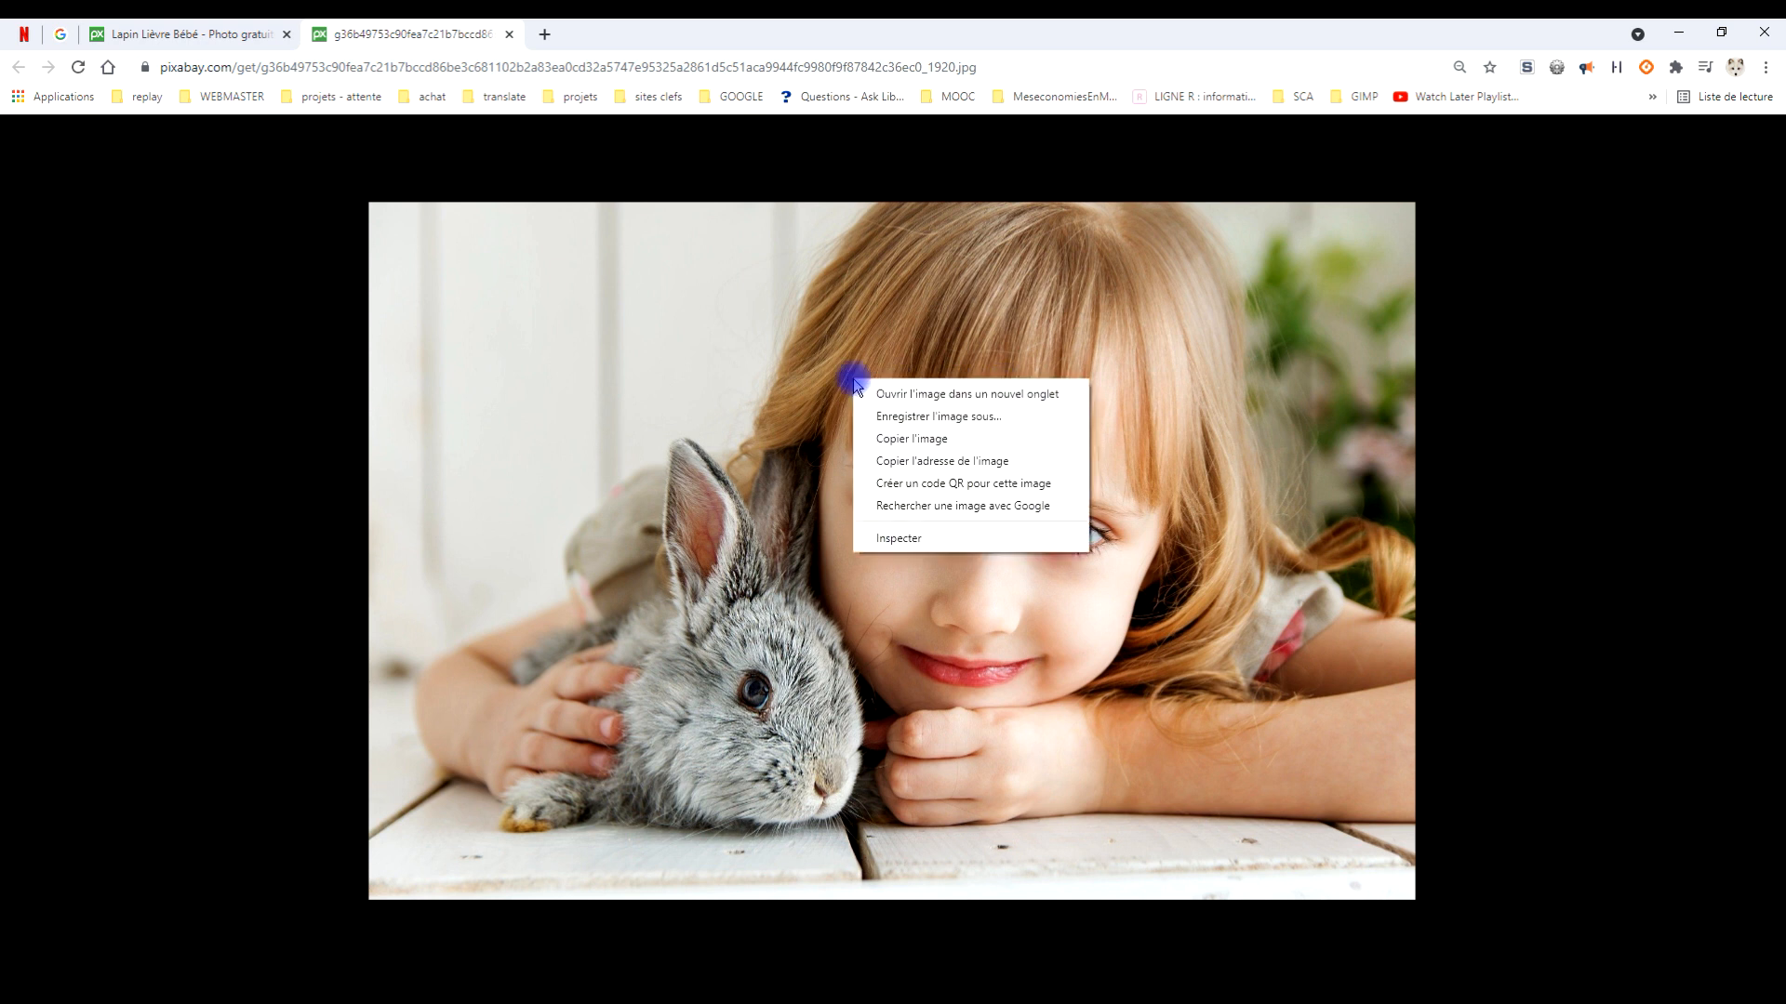
click(893, 441)
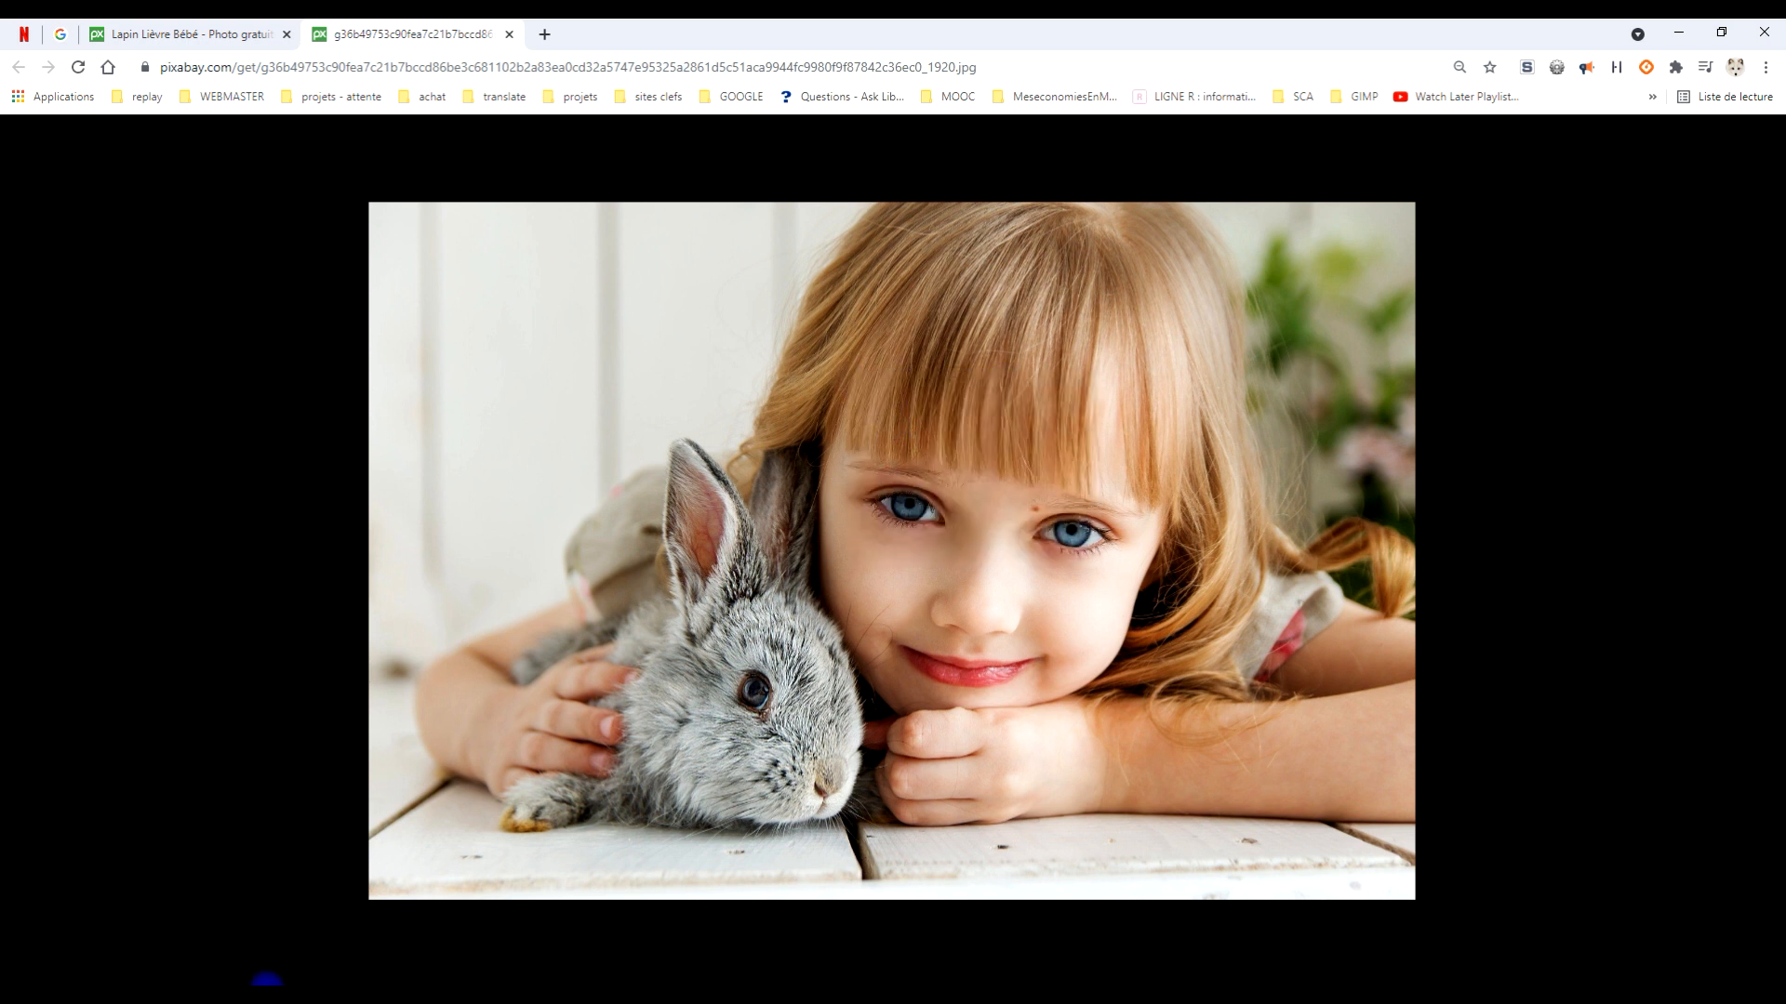
click(269, 979)
click(78, 56)
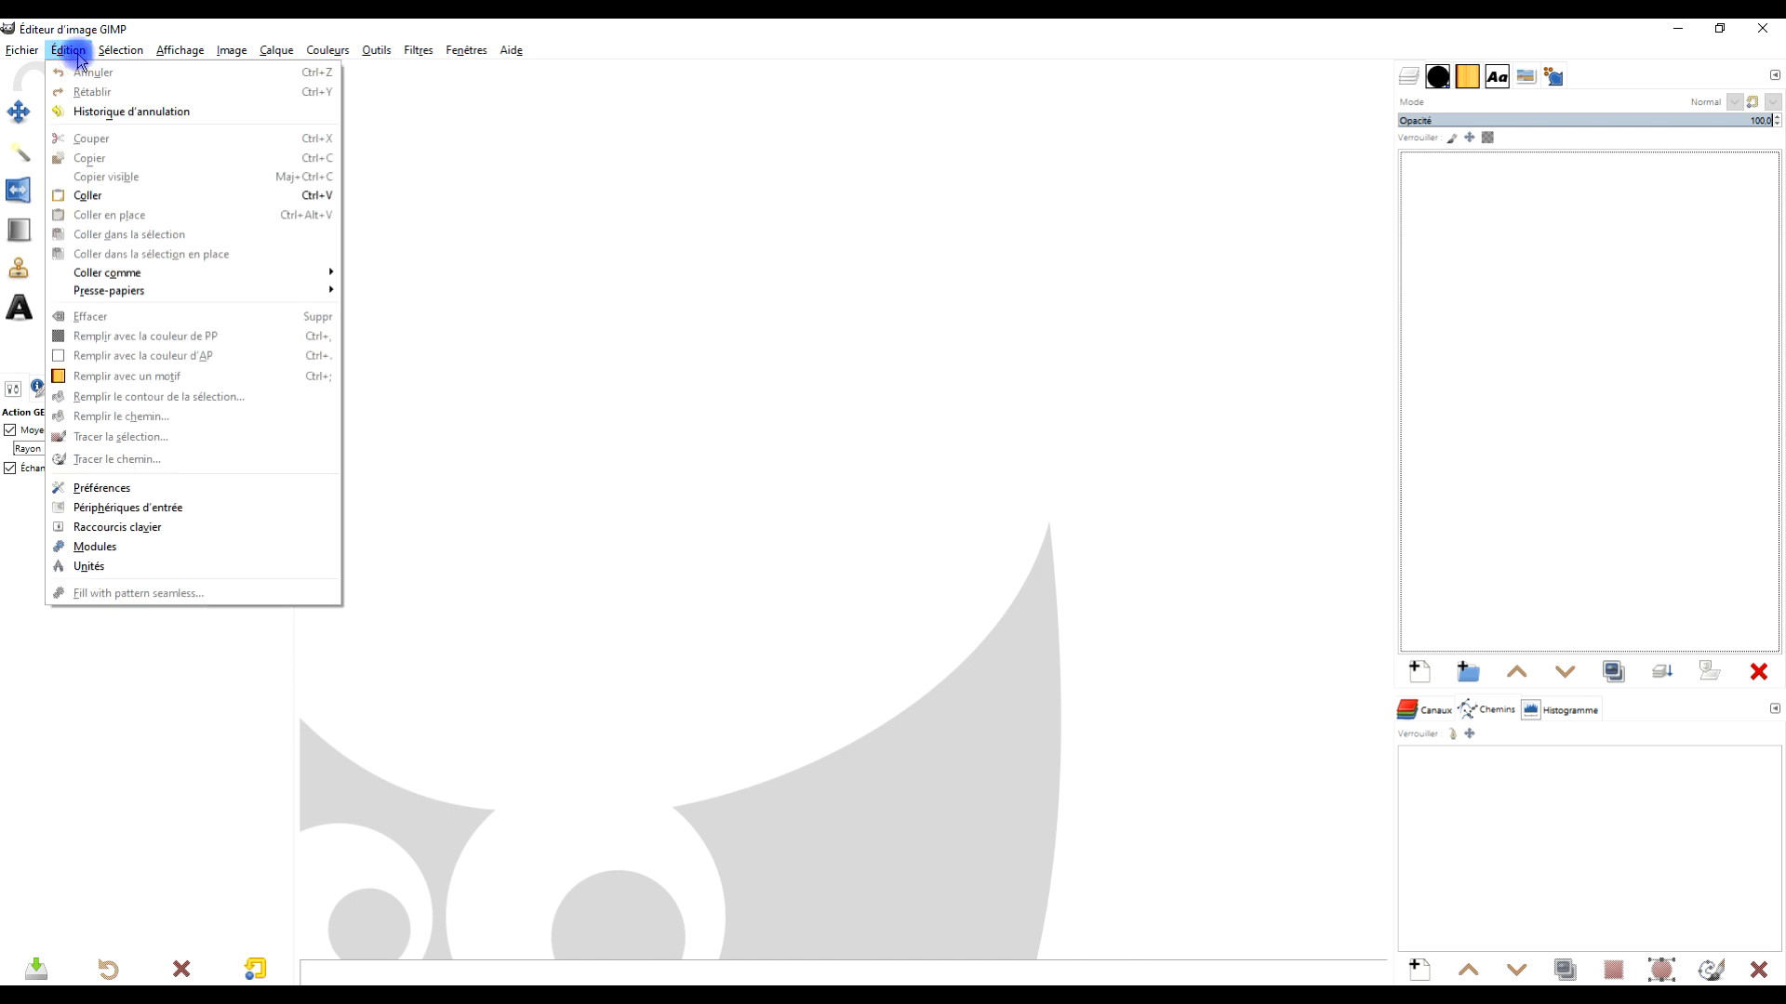
mouse_move(239, 271)
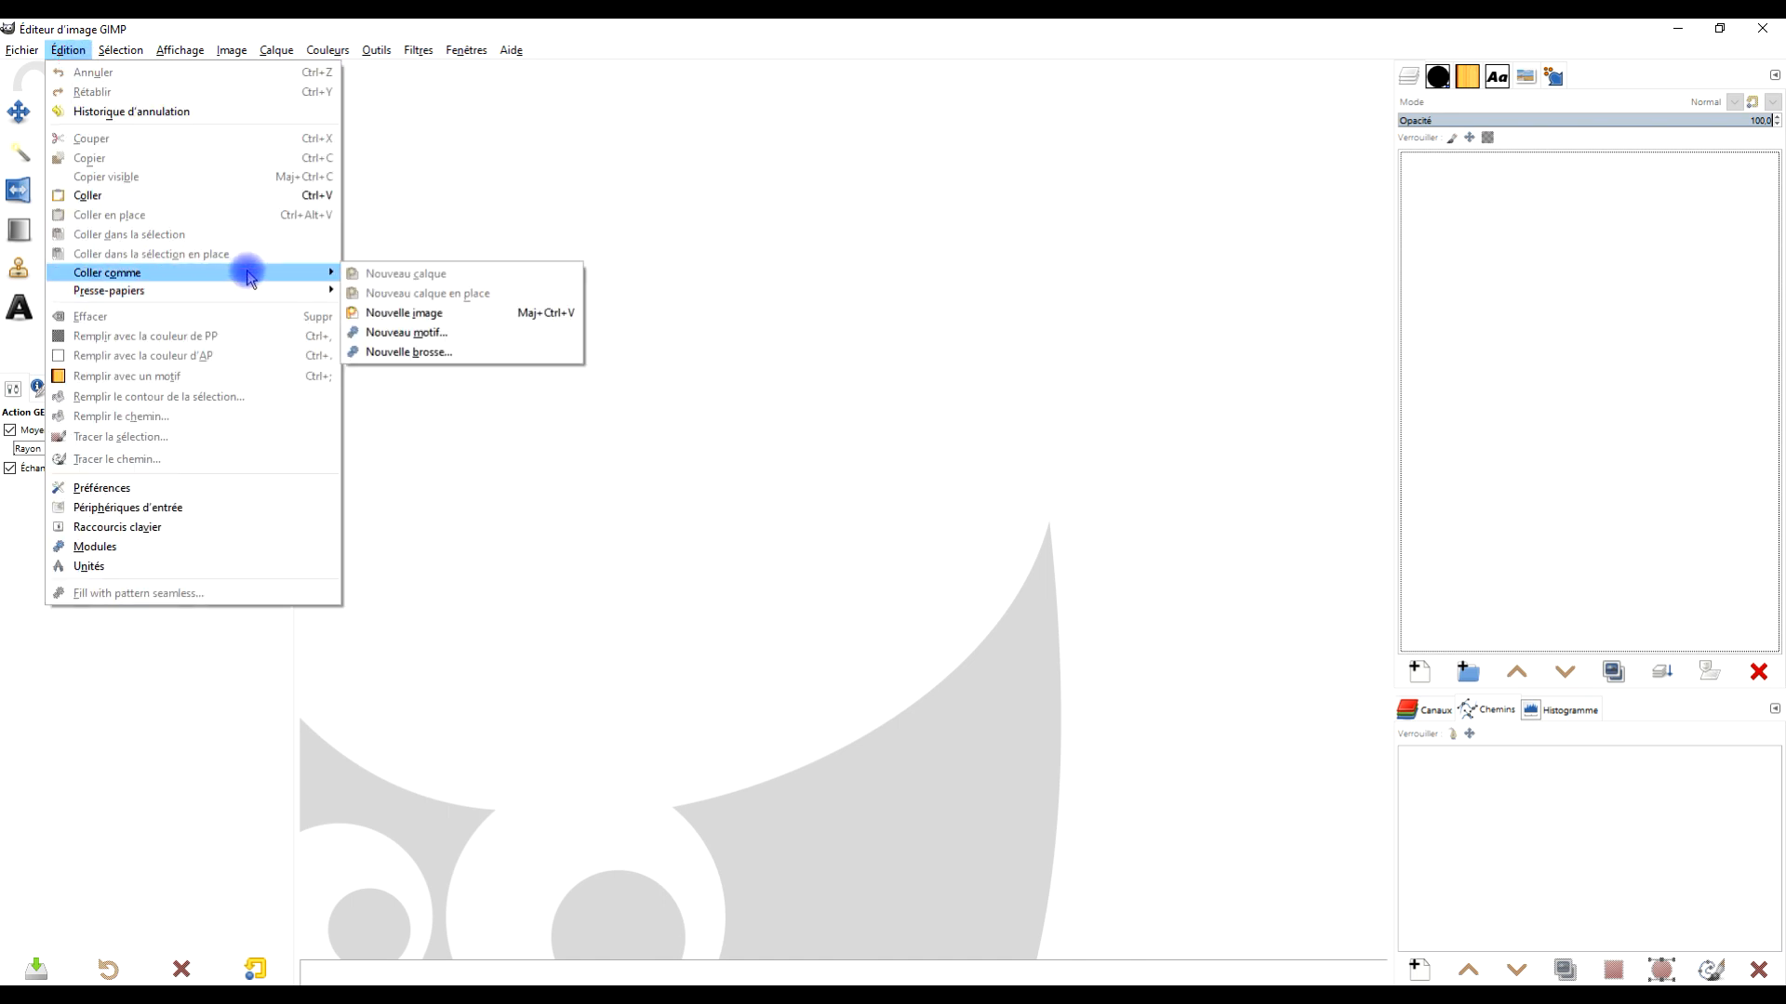
click(481, 321)
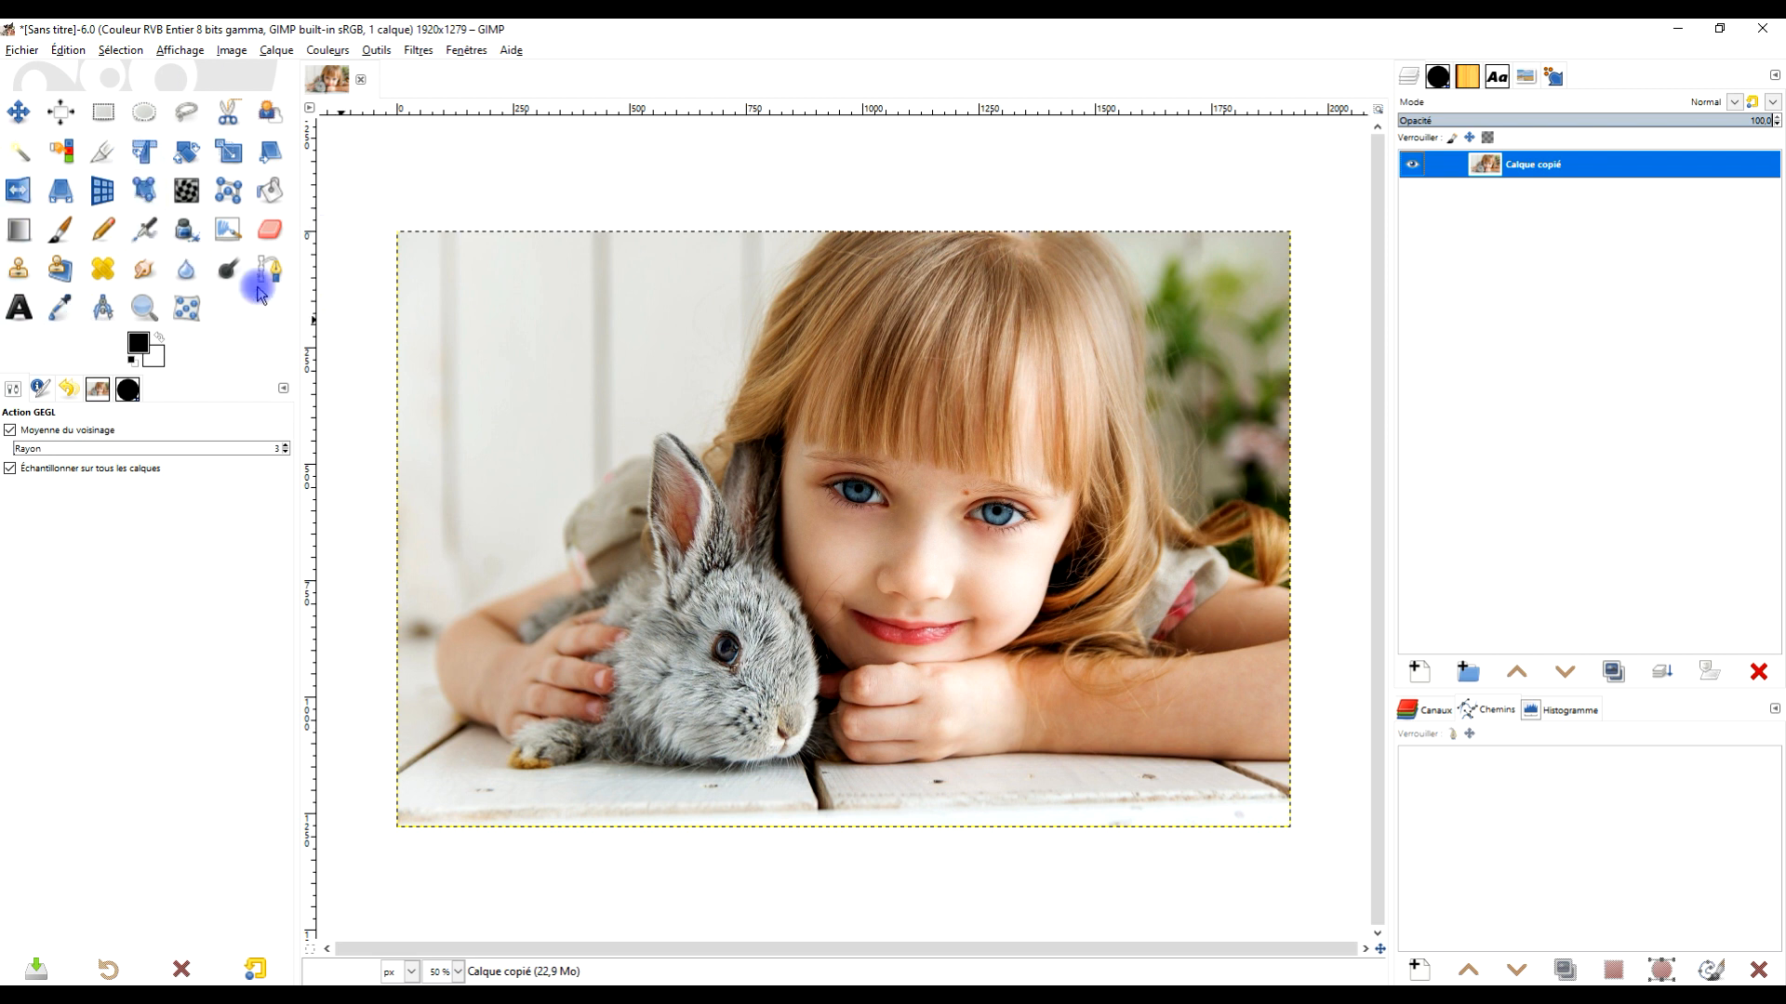
Step: Rename the pasted layer as "lapin et enfant"
click(146, 308)
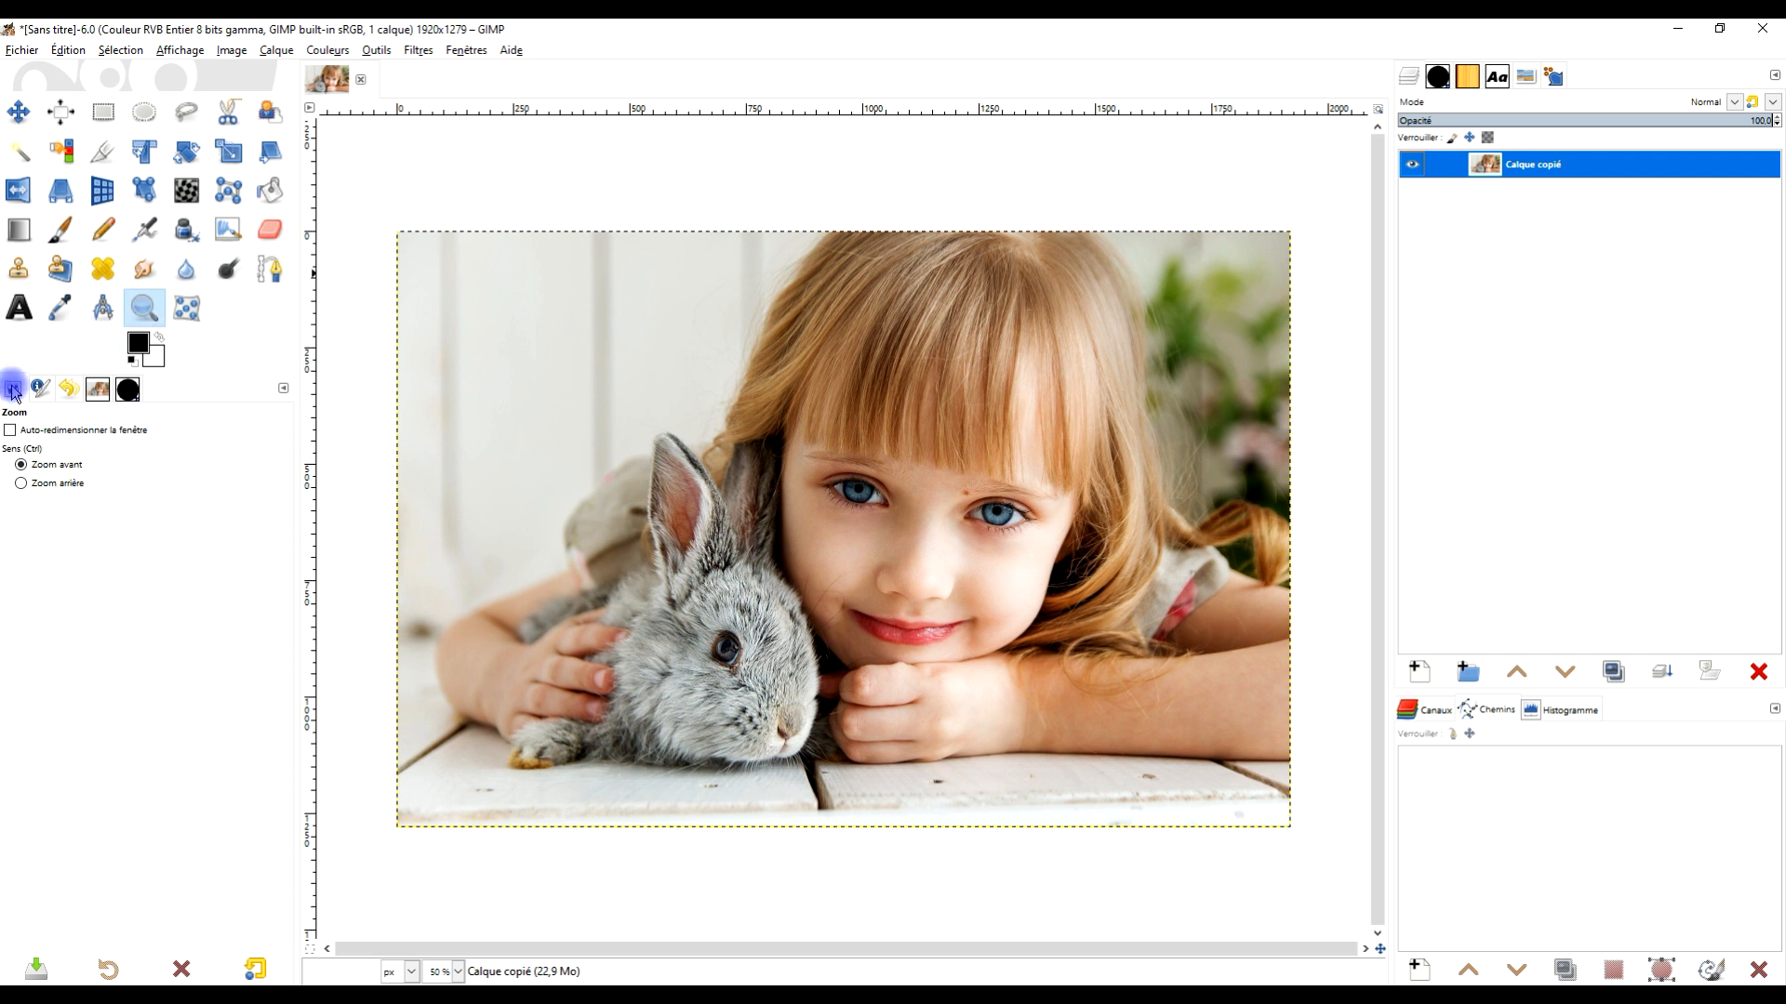
drag(391, 224, 1313, 836)
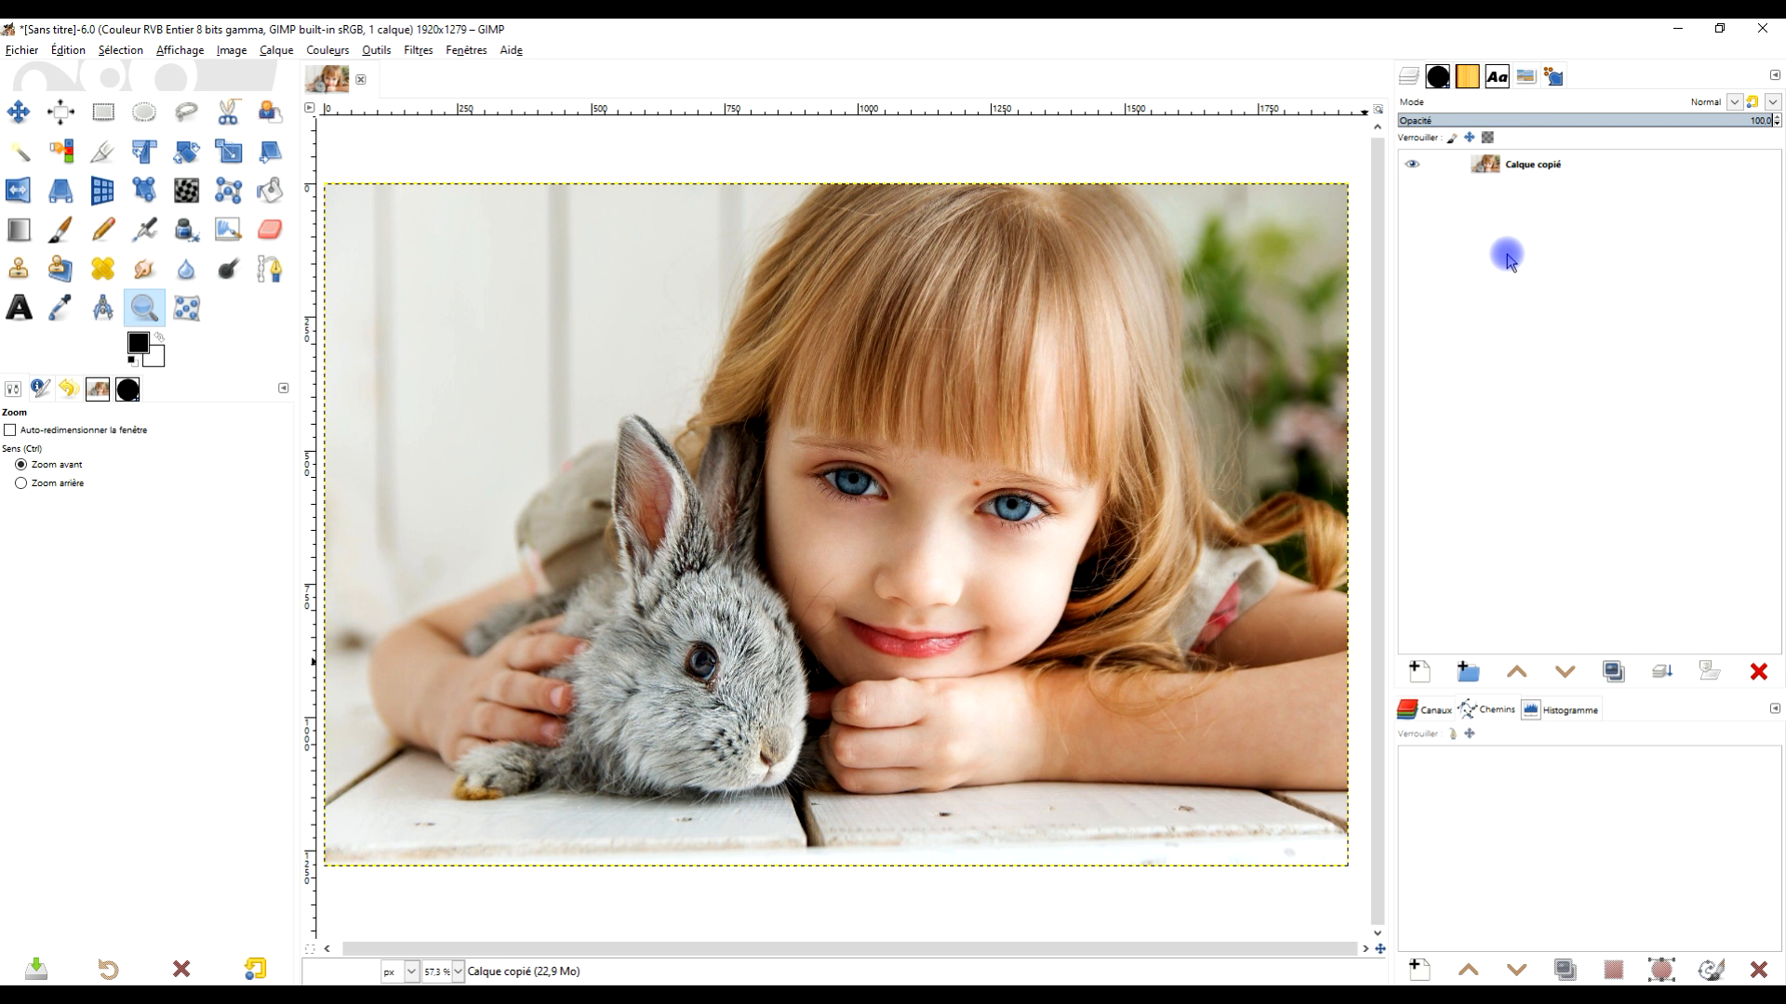
double_click(1582, 162)
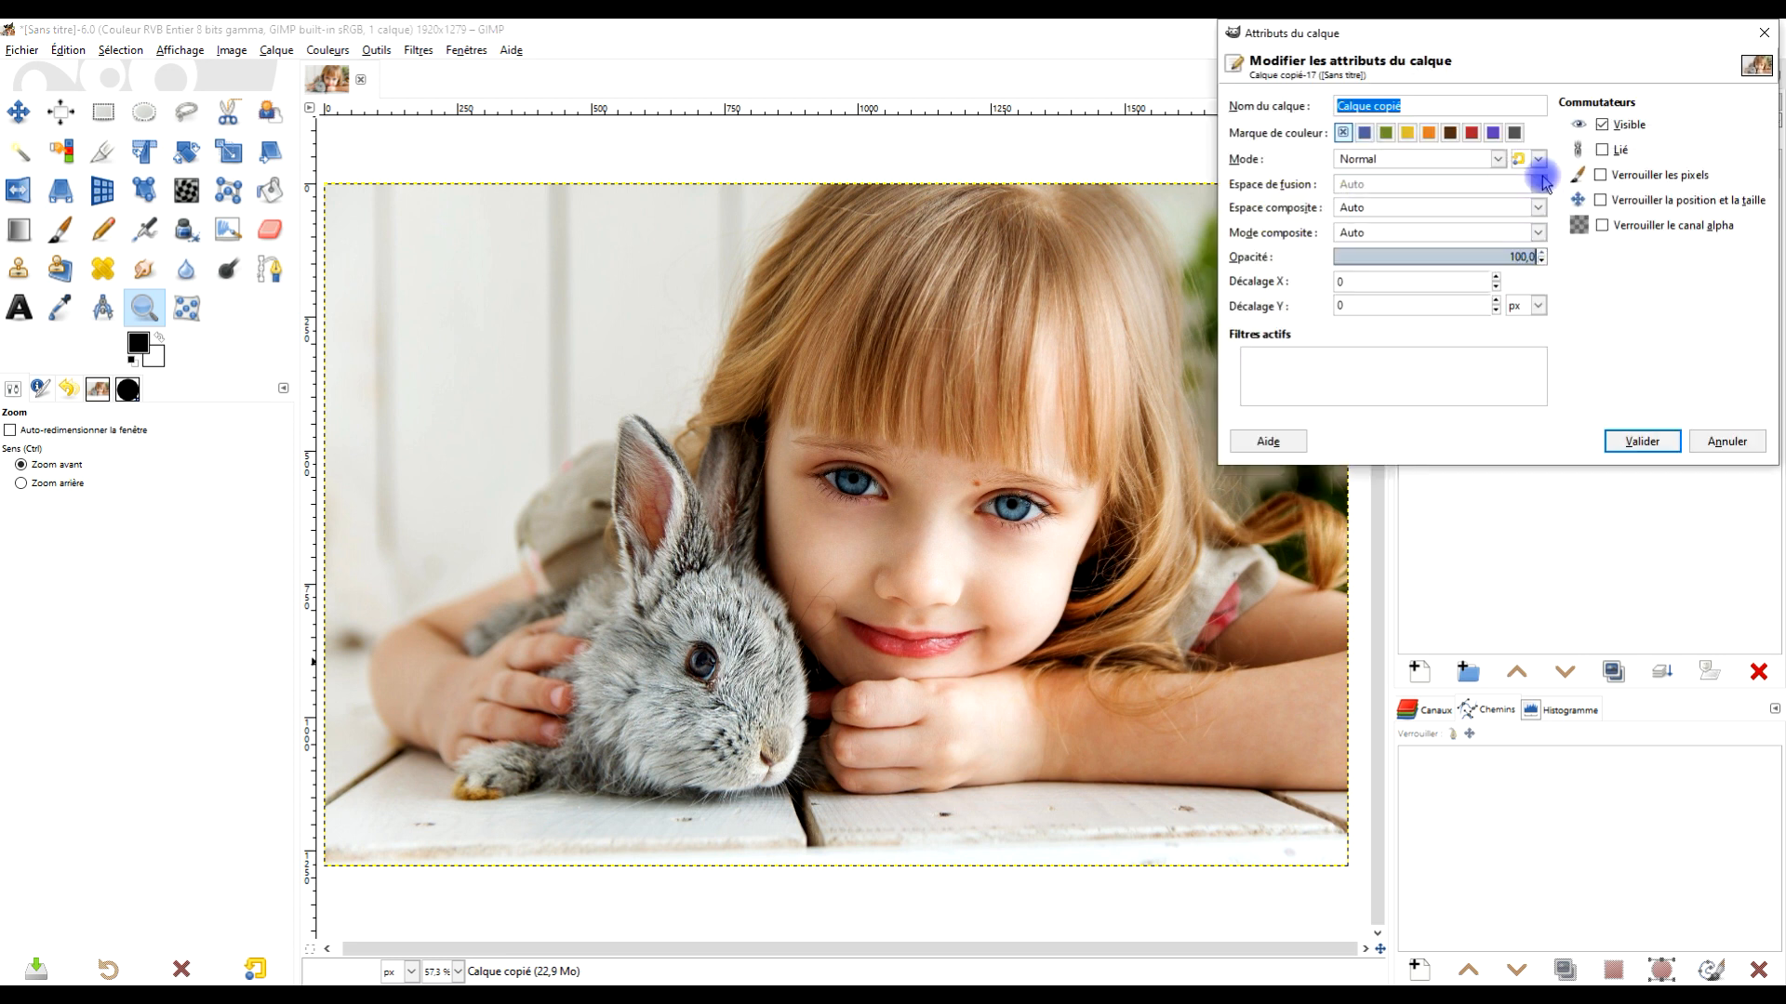
text(lapin et )
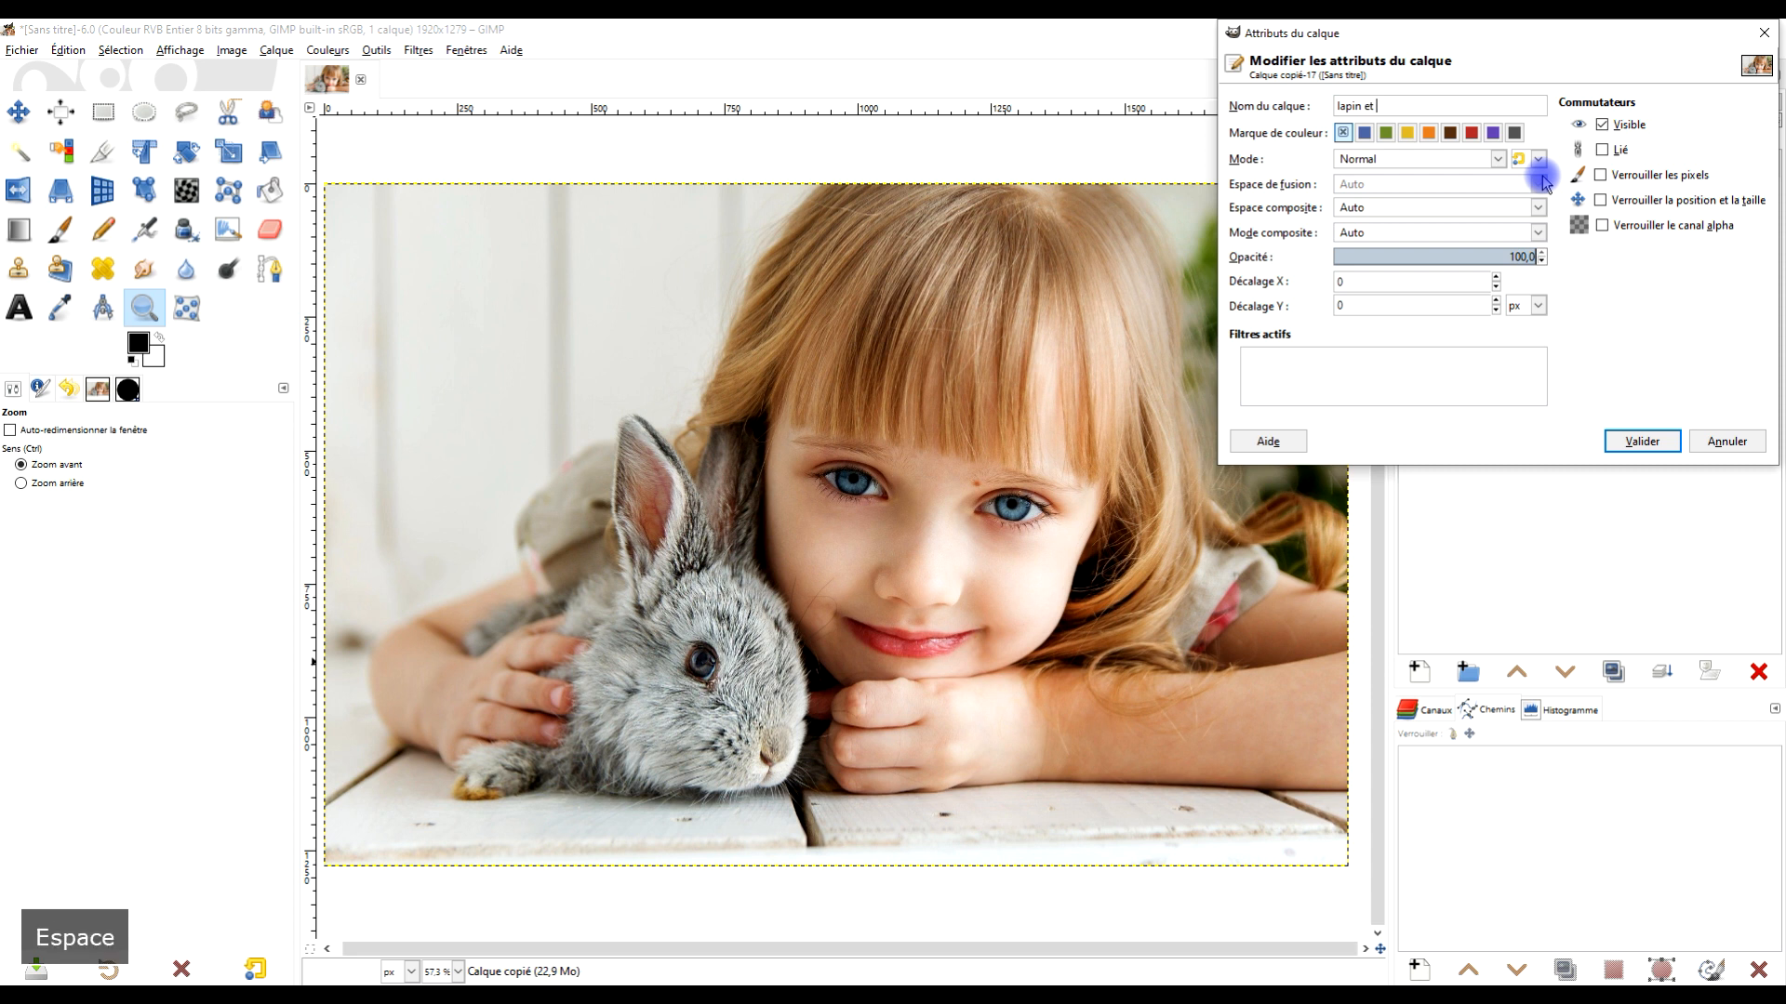
text(l)
key(BackSpace)
text(enfant)
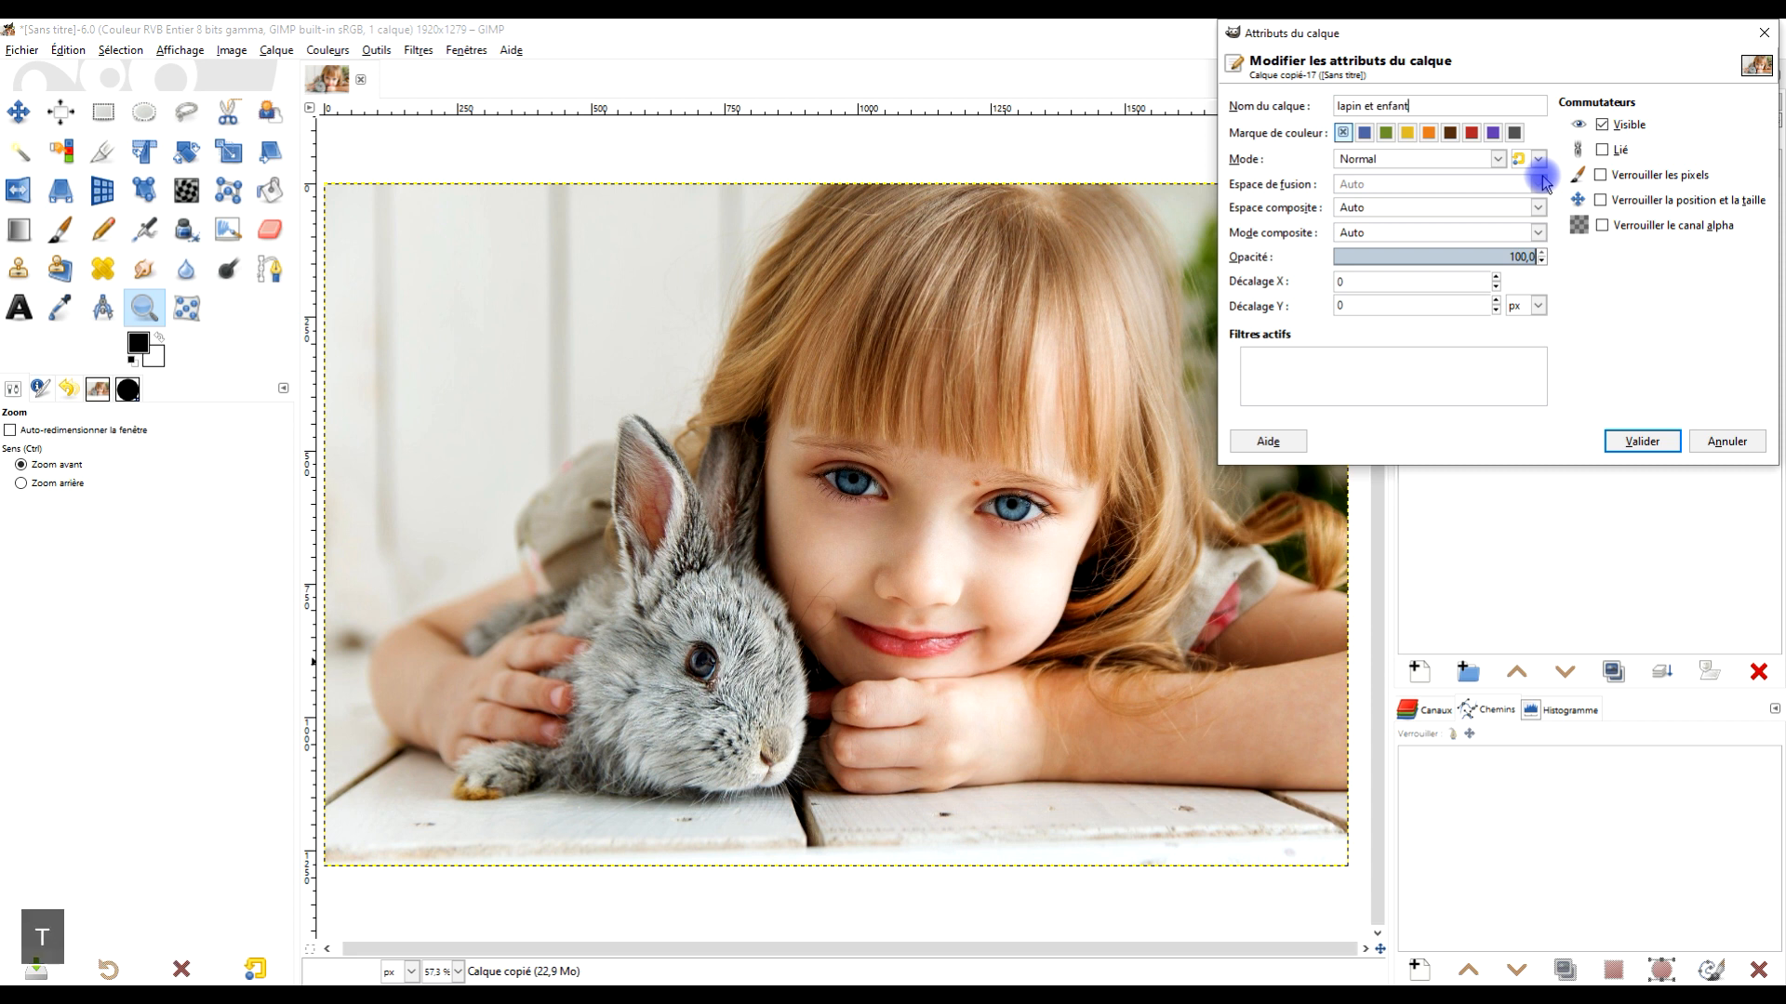
click(1643, 441)
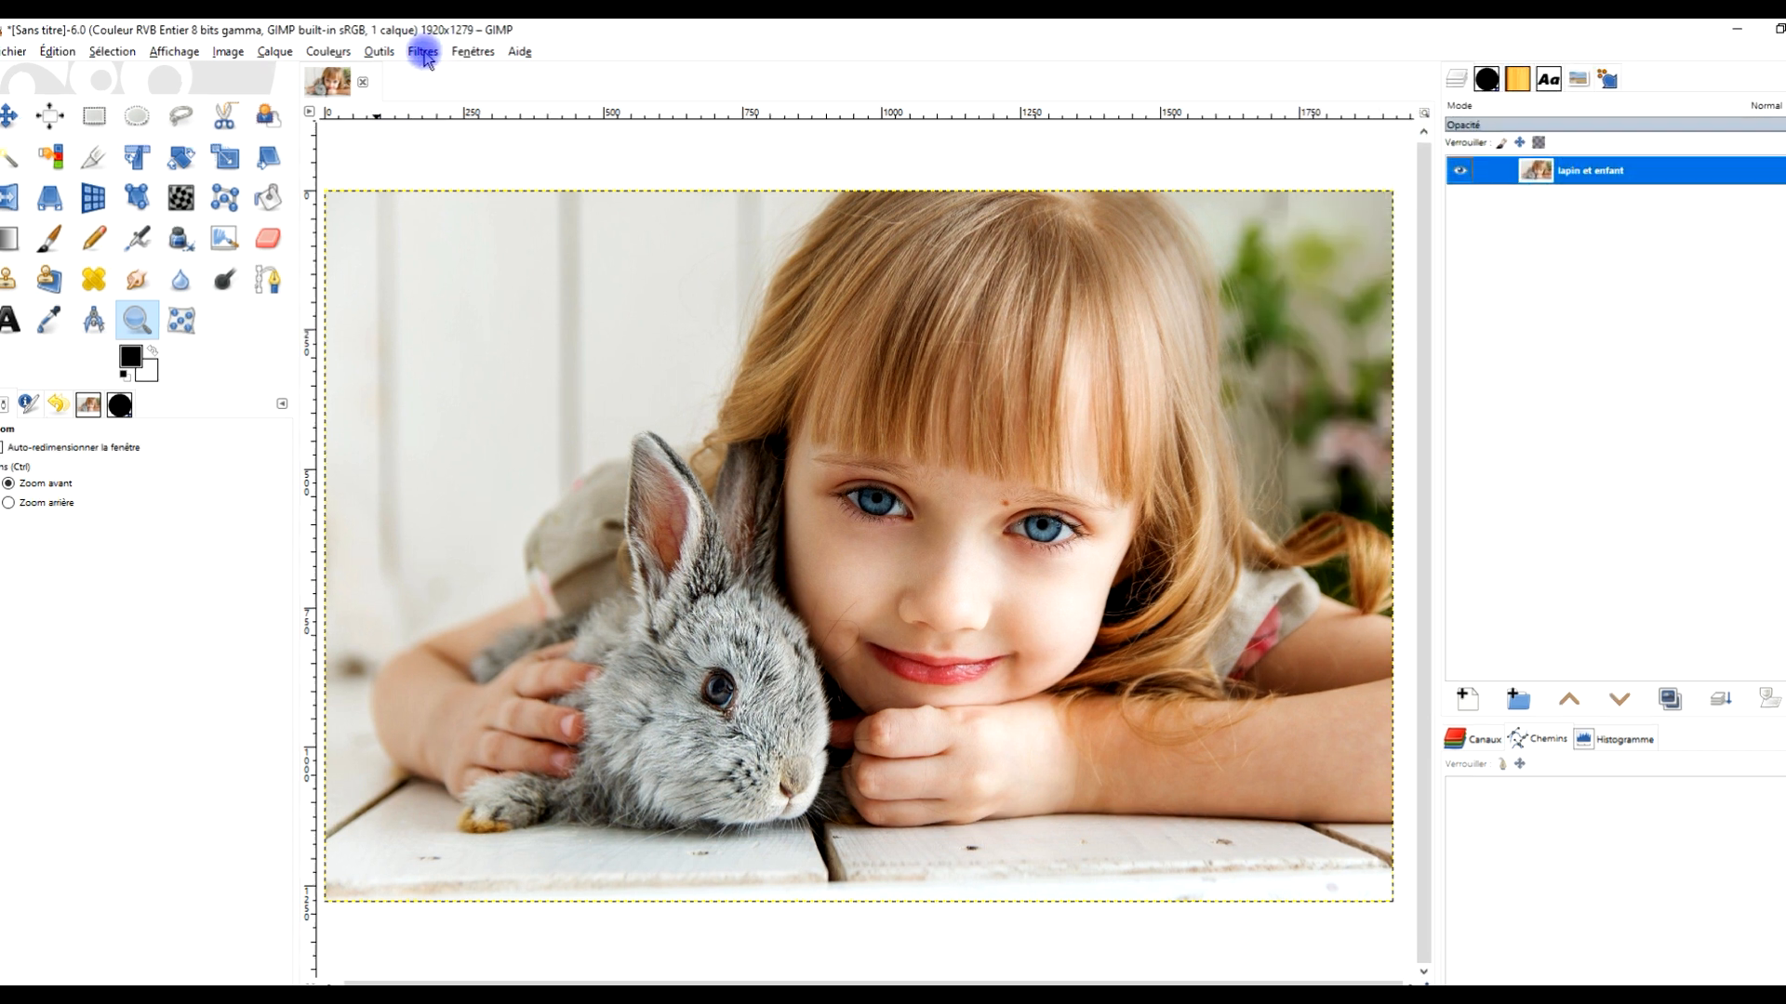
Step: Open the G'MIC-Qt filters for the layer, search for "char" and inspect the Charcoal preview around the rabbit and face
click(420, 52)
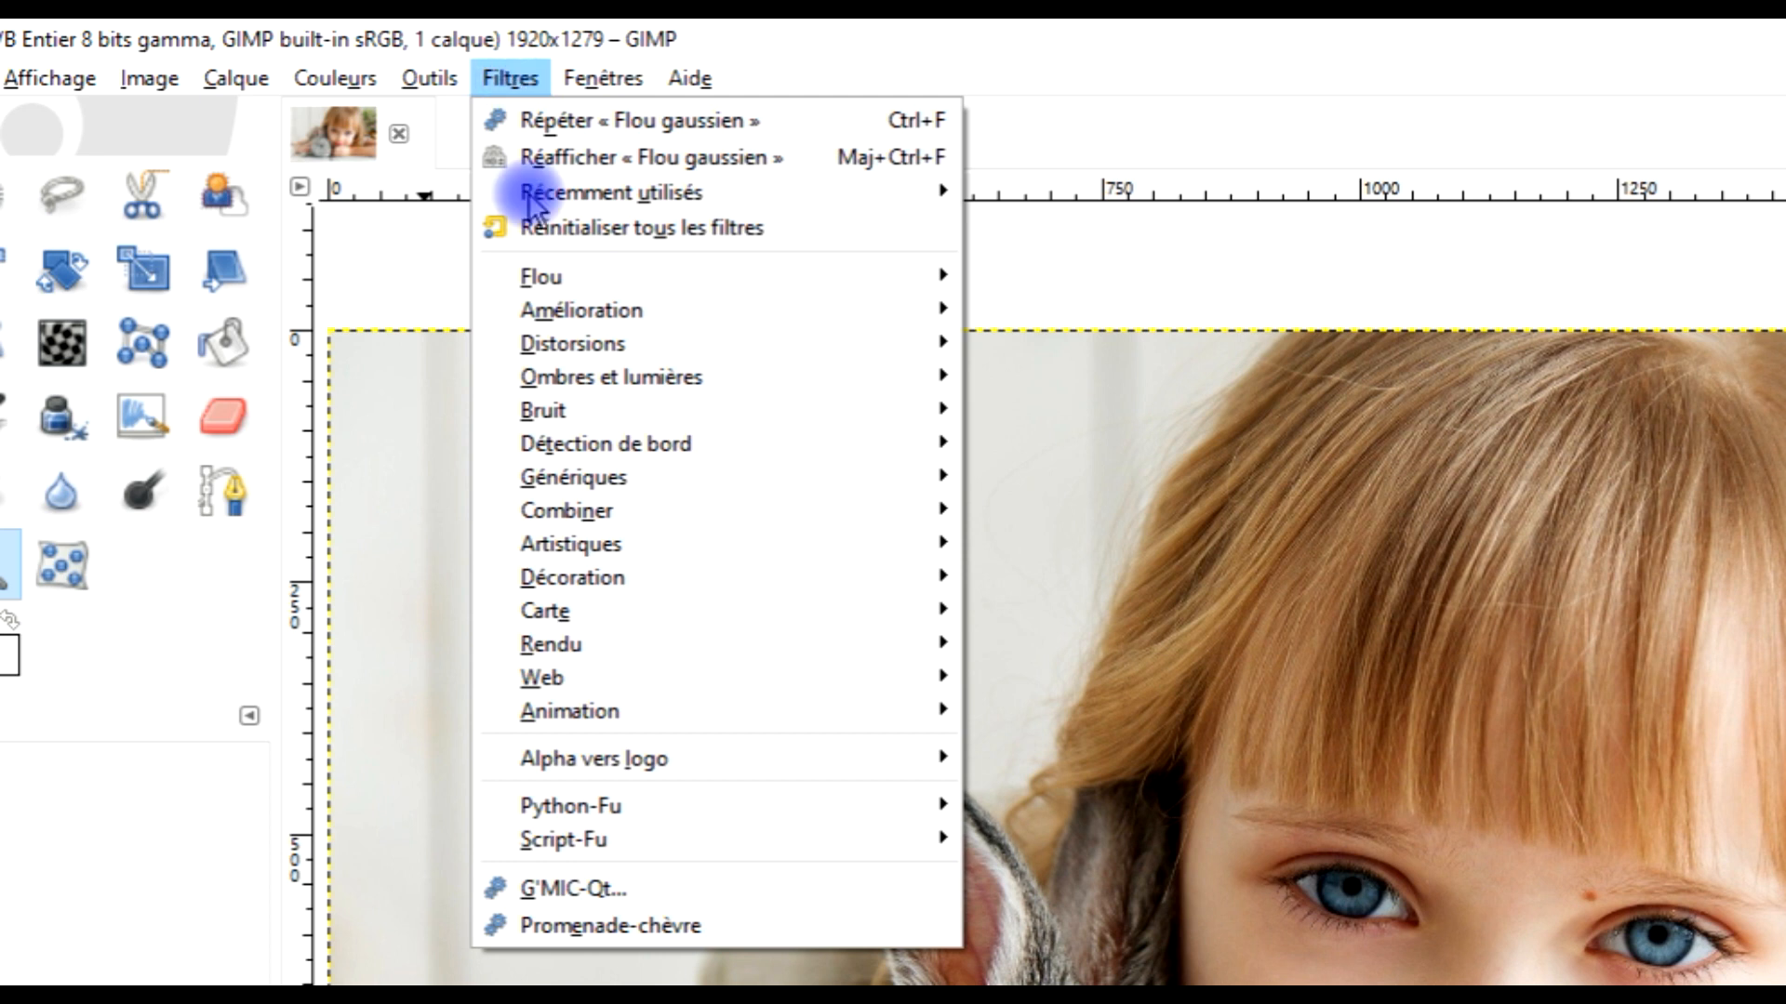
click(641, 891)
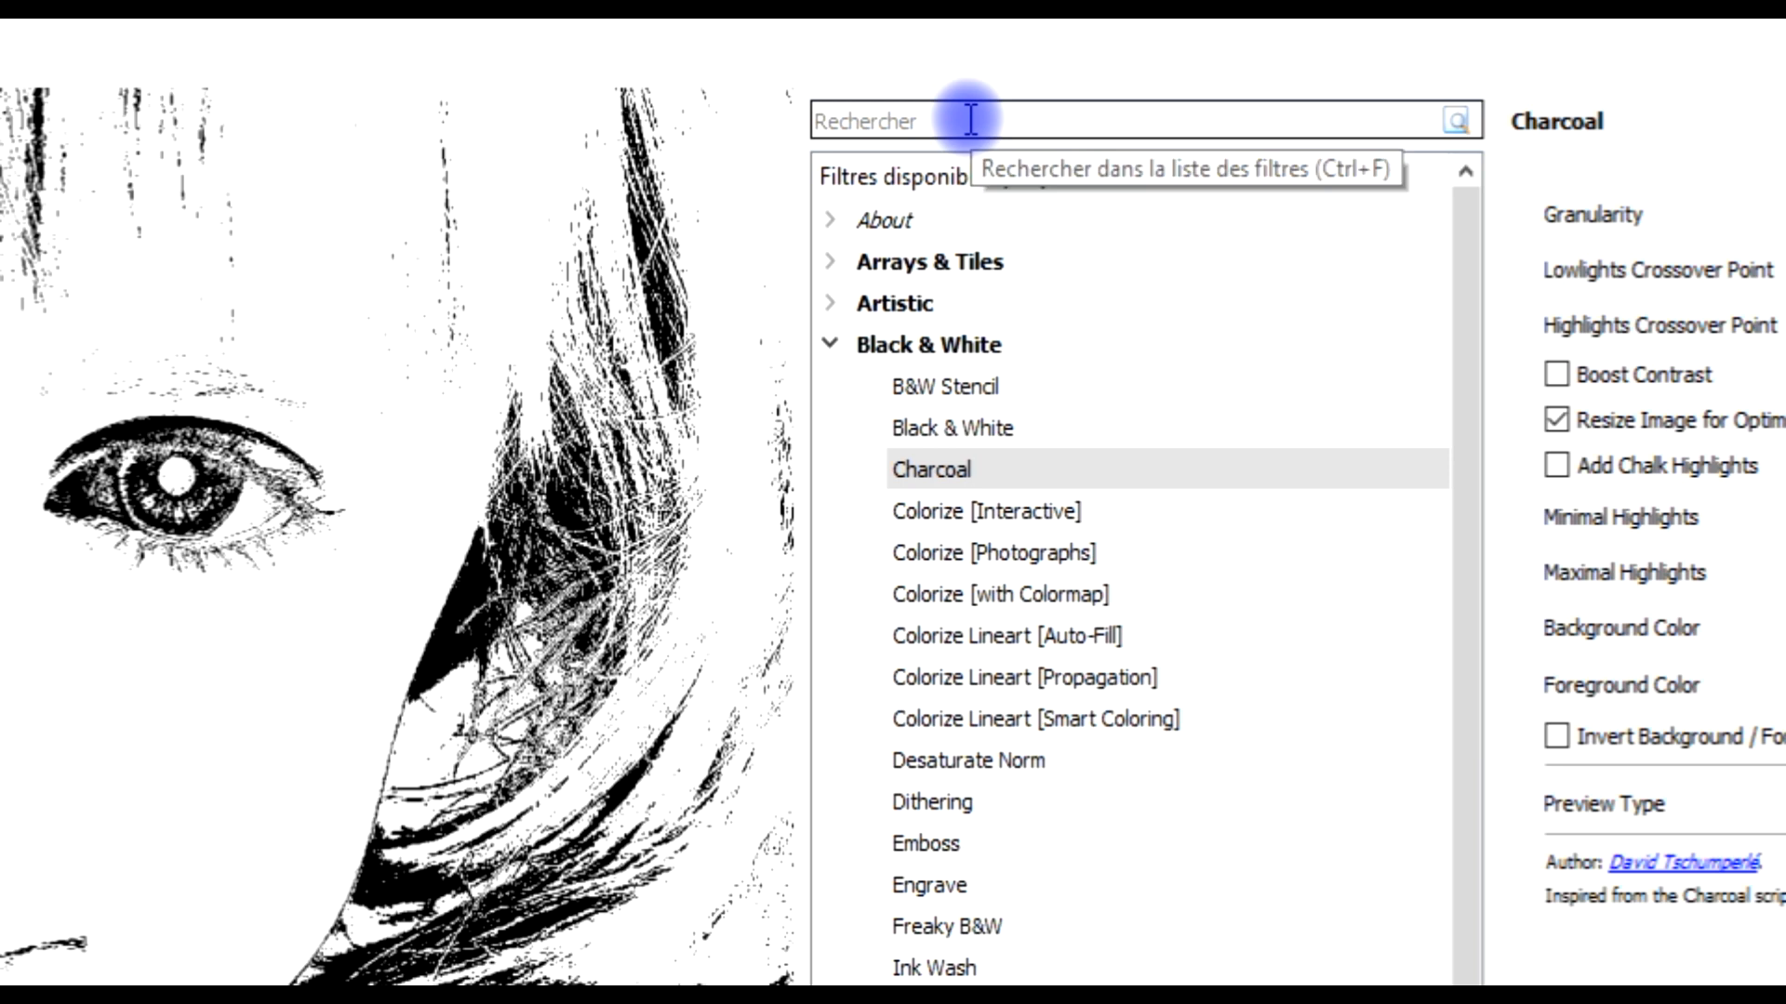
click(970, 119)
text(char)
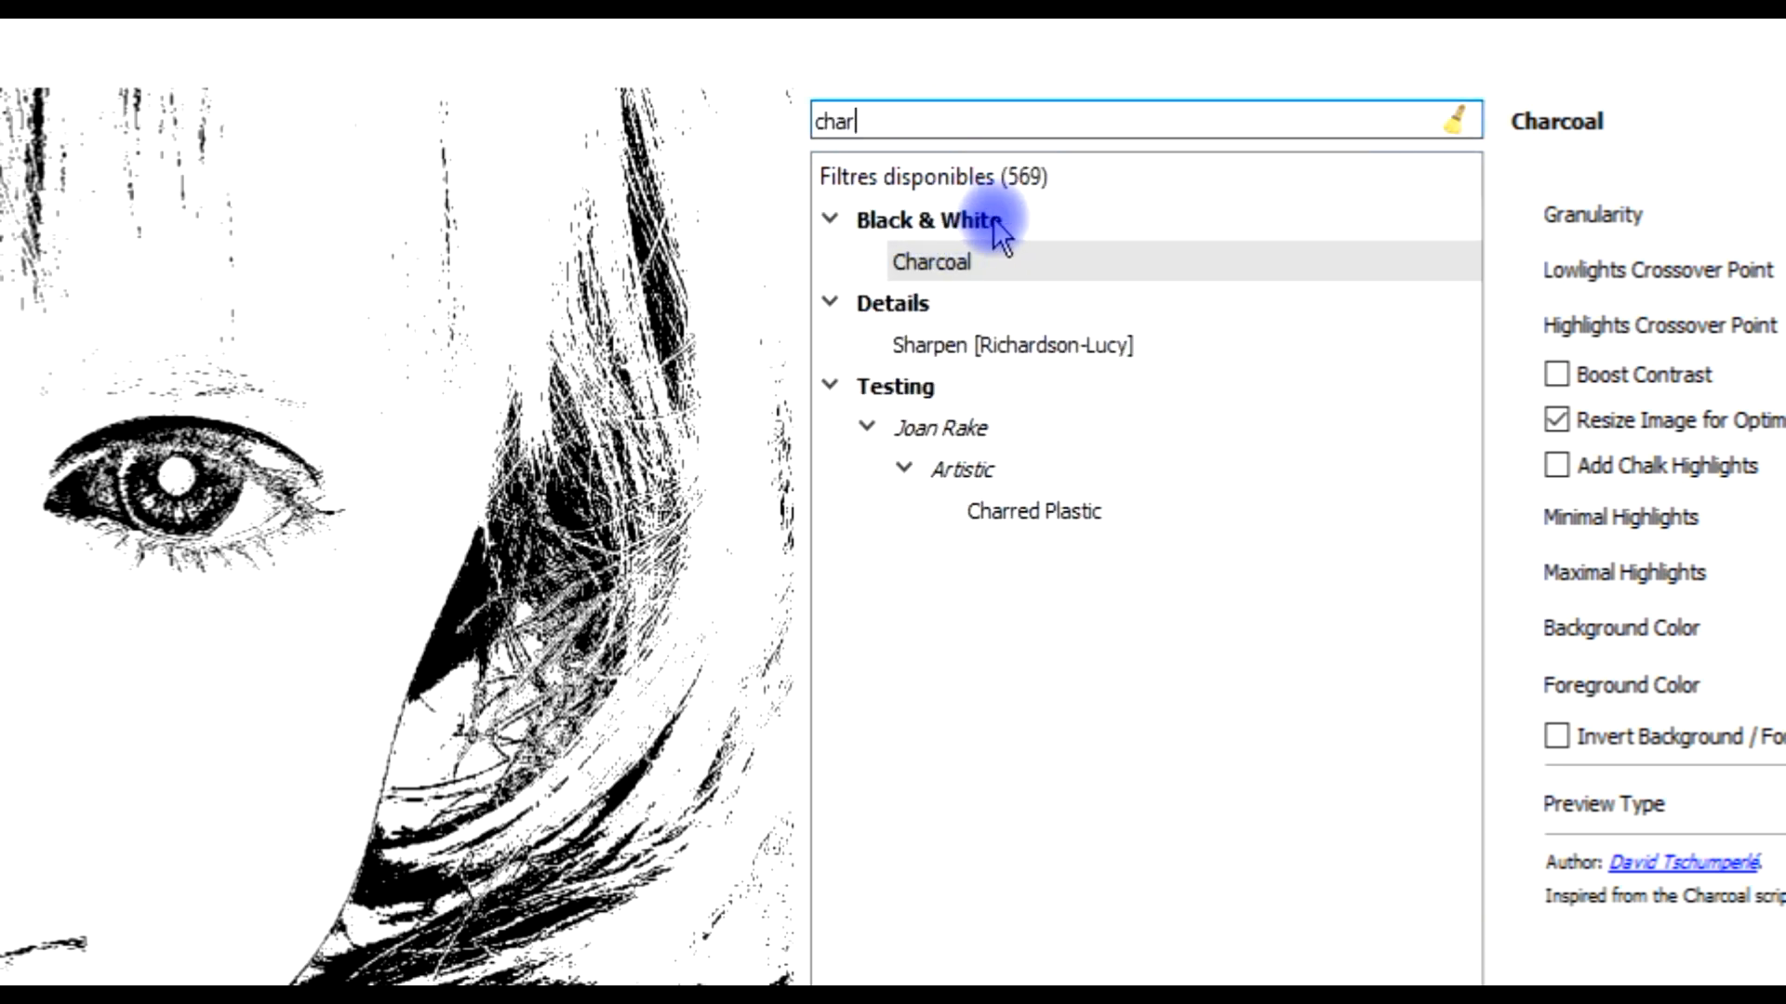
drag(224, 362, 617, 363)
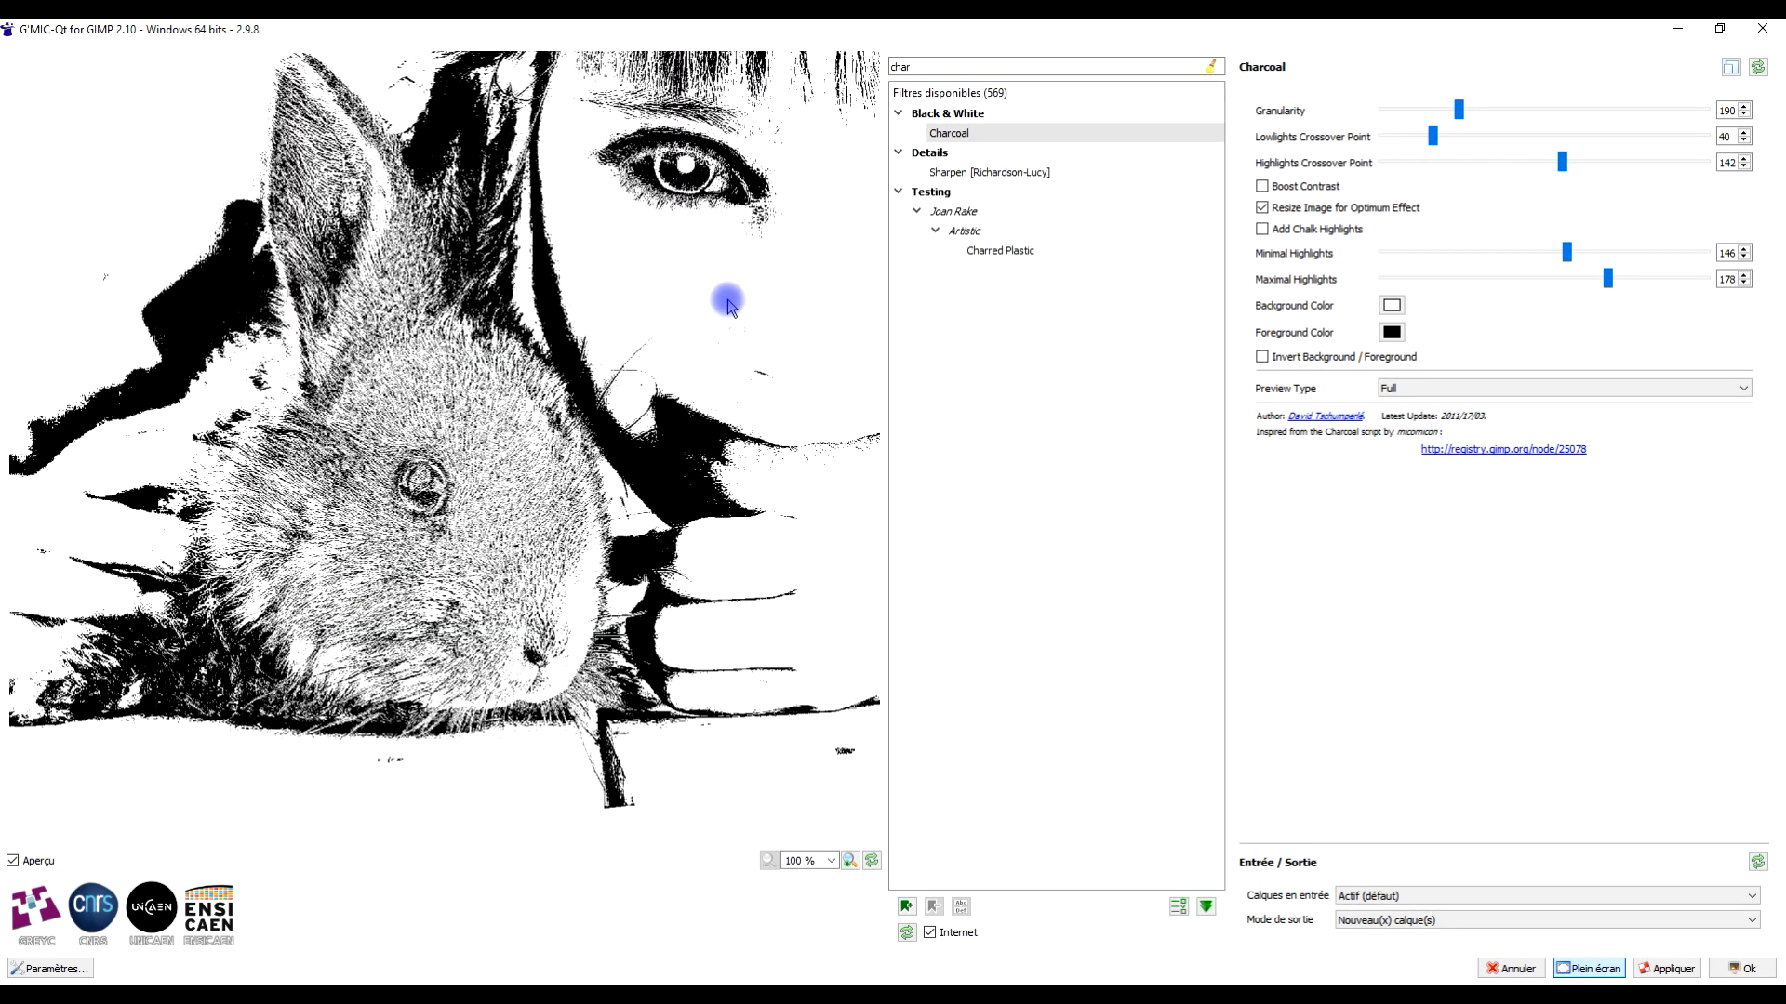
drag(722, 298, 629, 303)
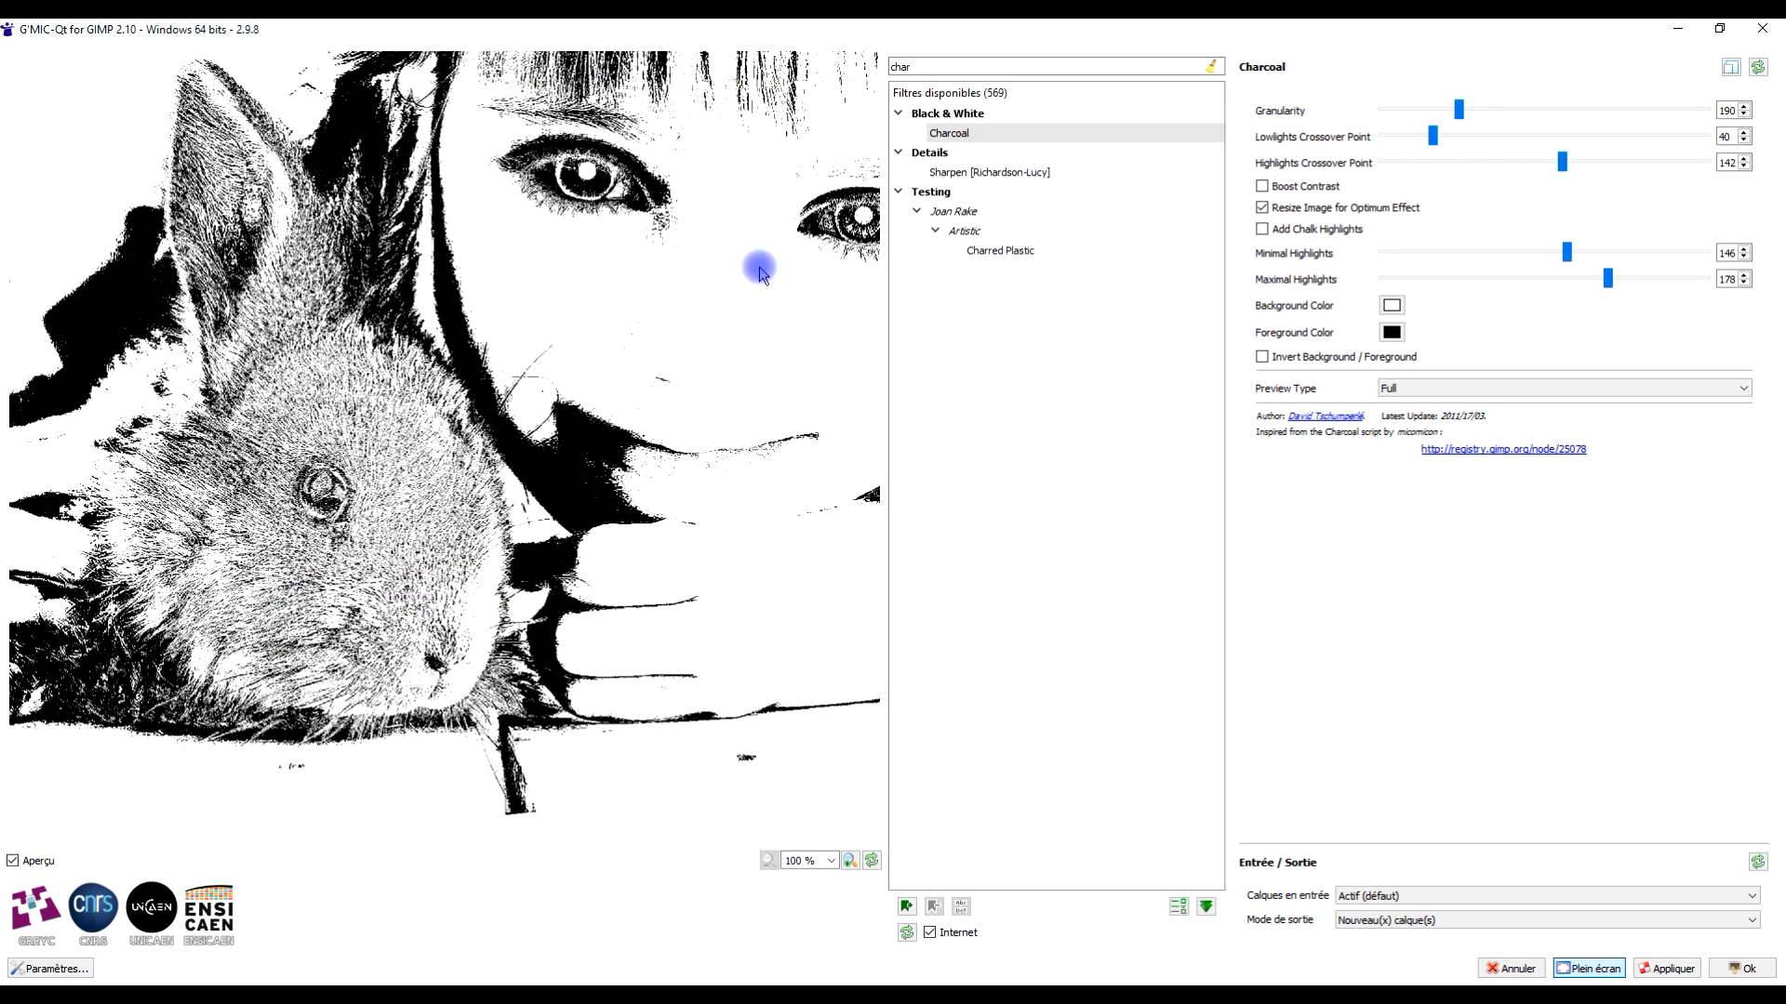
Step: Reset the Charcoal parameters, then set Lowlights Crossover Point to 44 and Granularity to 298, with Boost Contrast off
click(1756, 67)
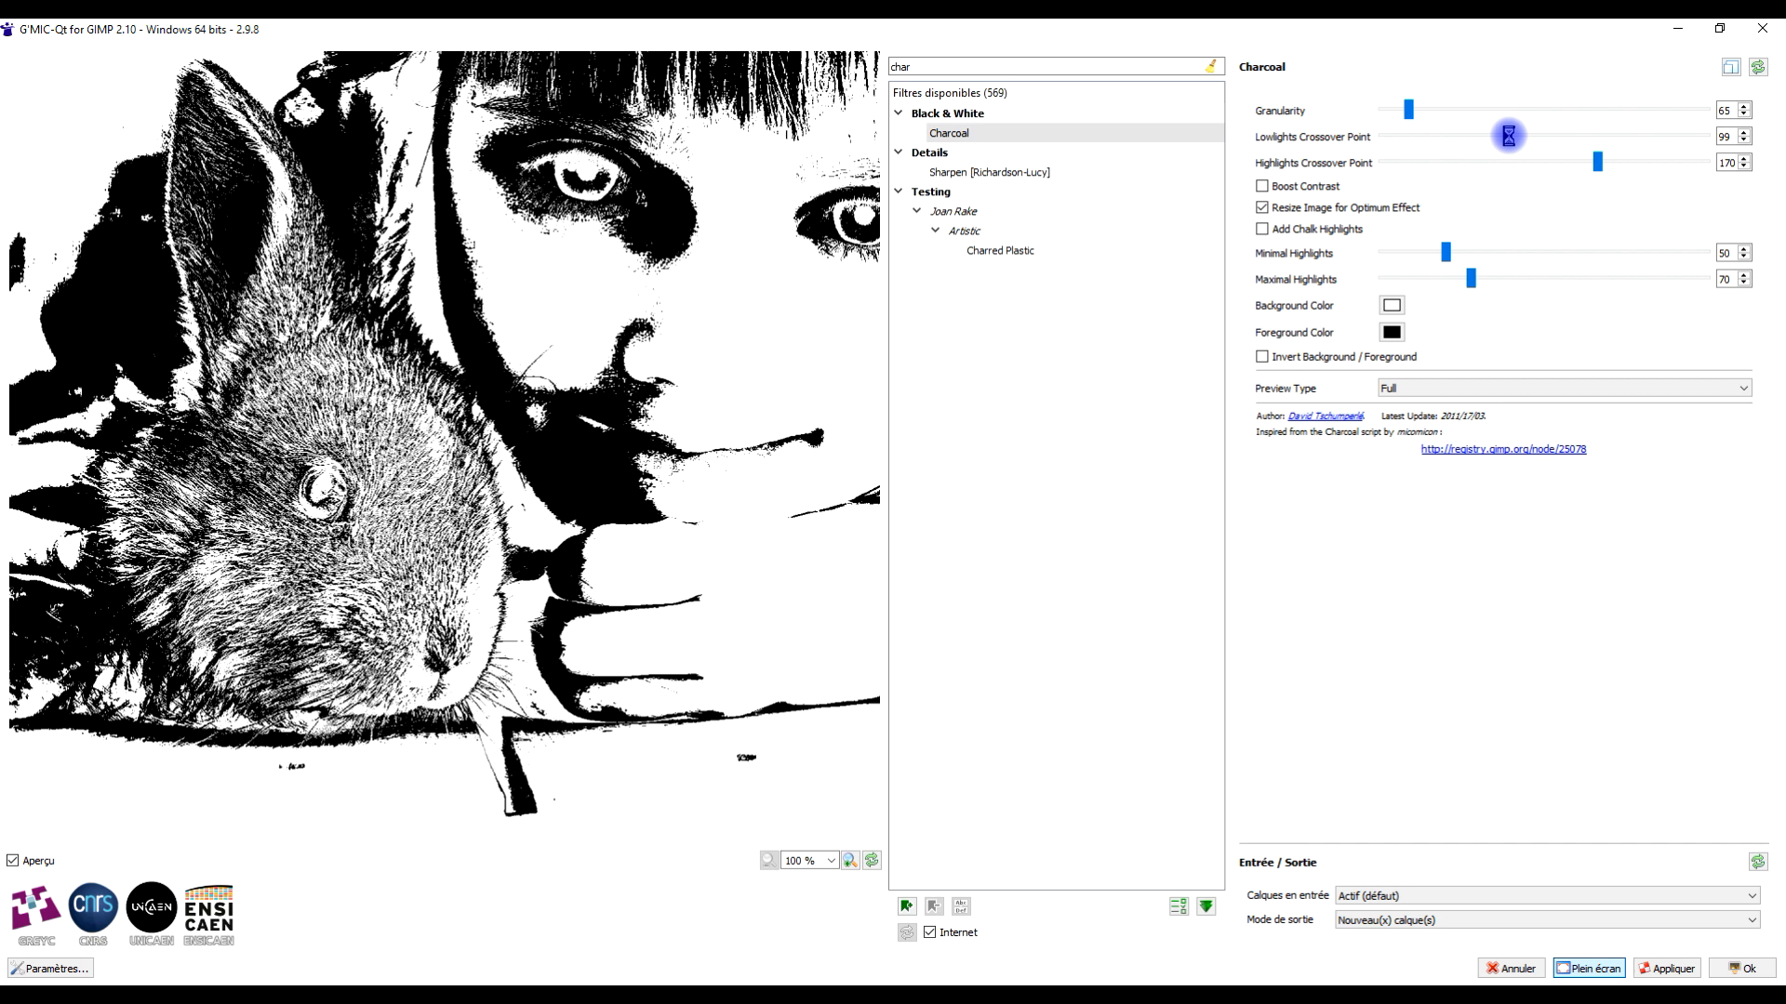
drag(1508, 136, 1439, 140)
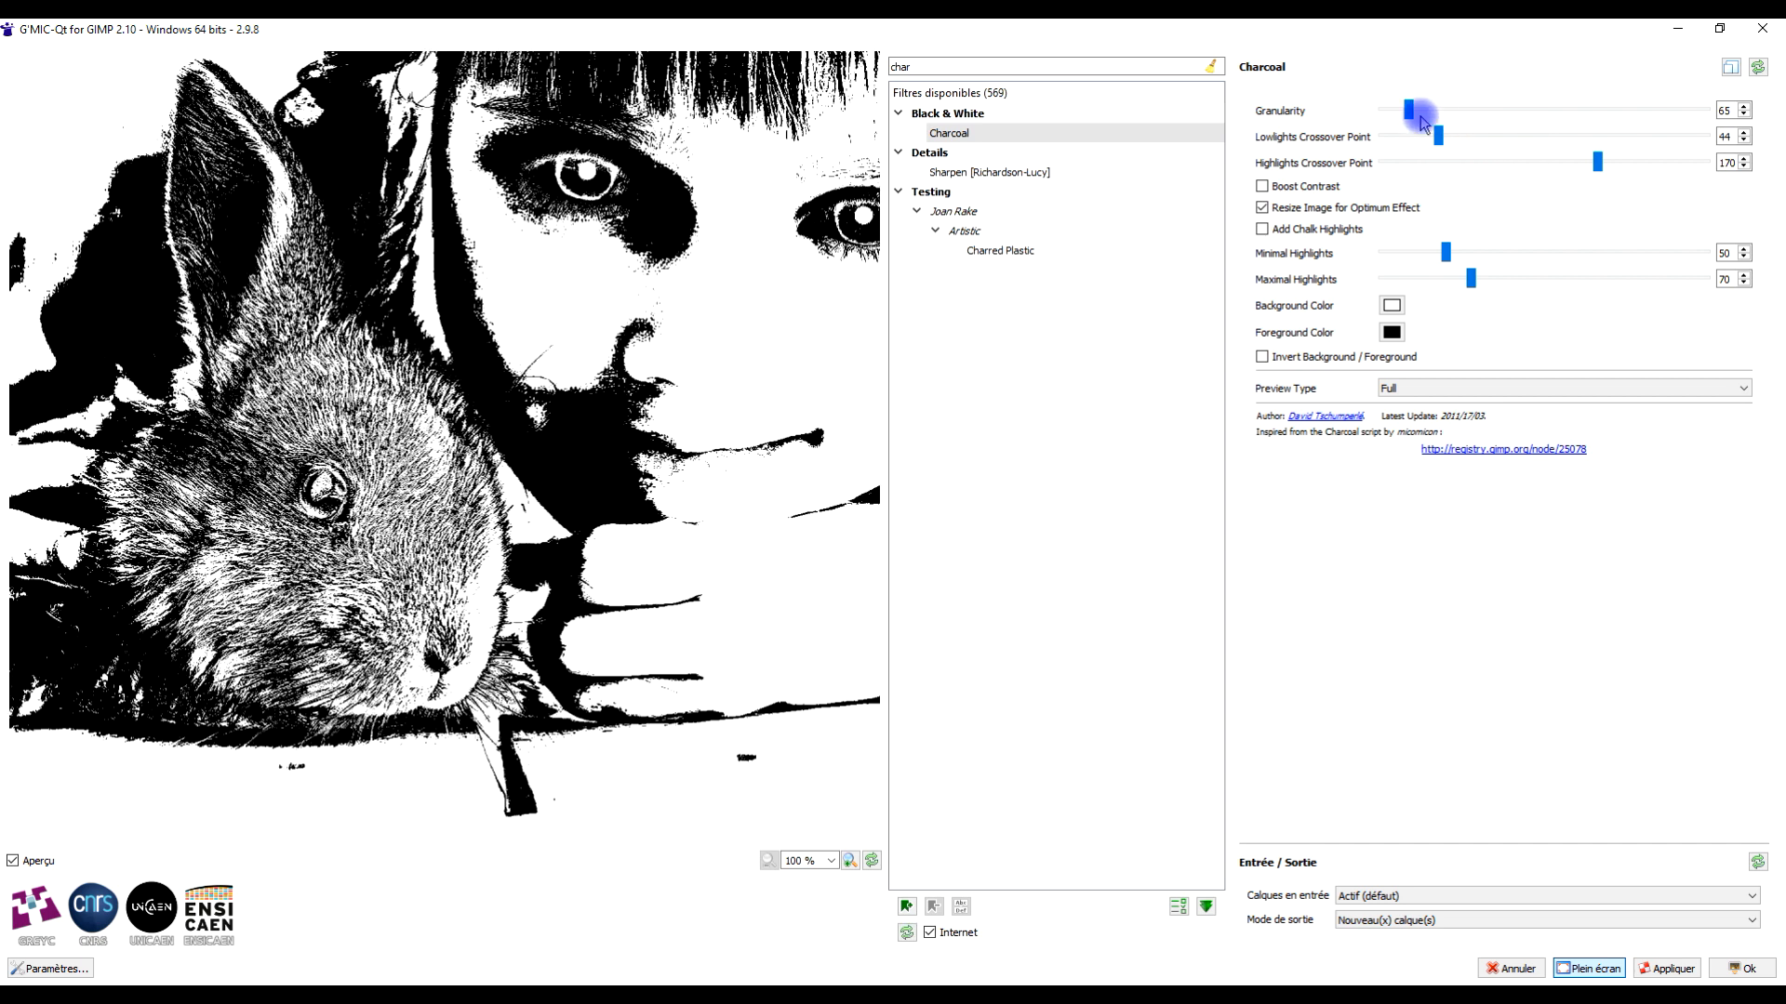
drag(1408, 112, 1526, 117)
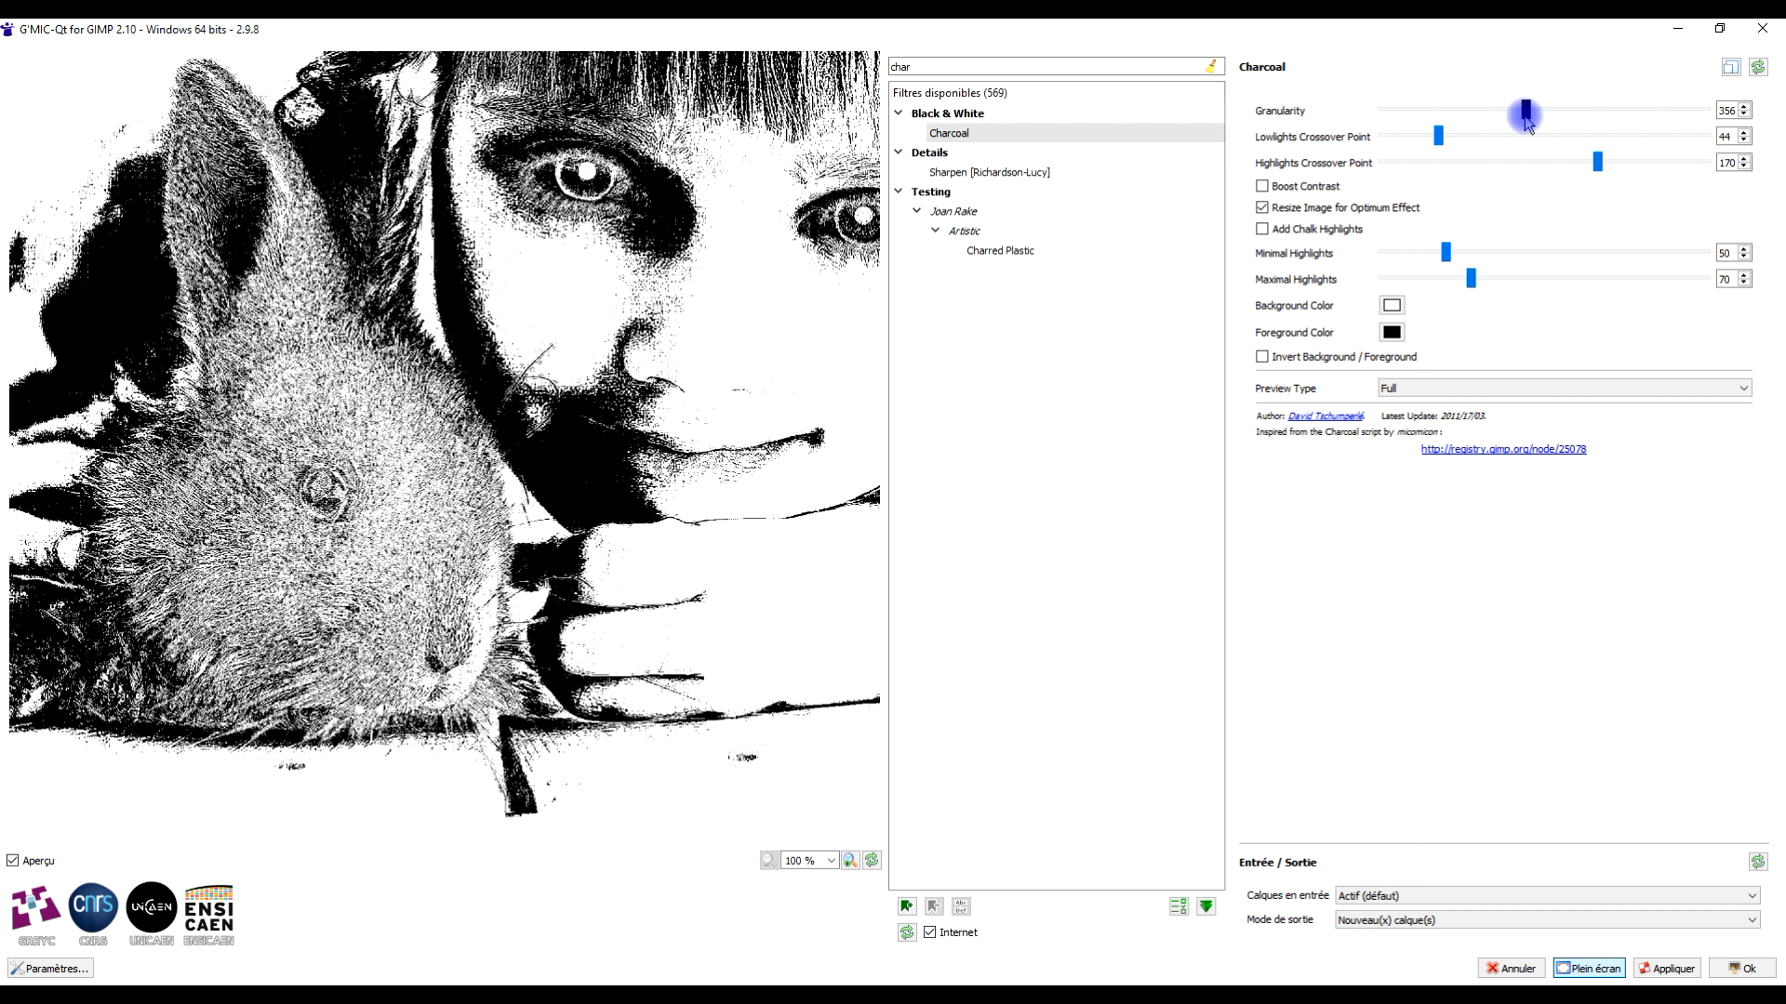
drag(1526, 116, 1502, 116)
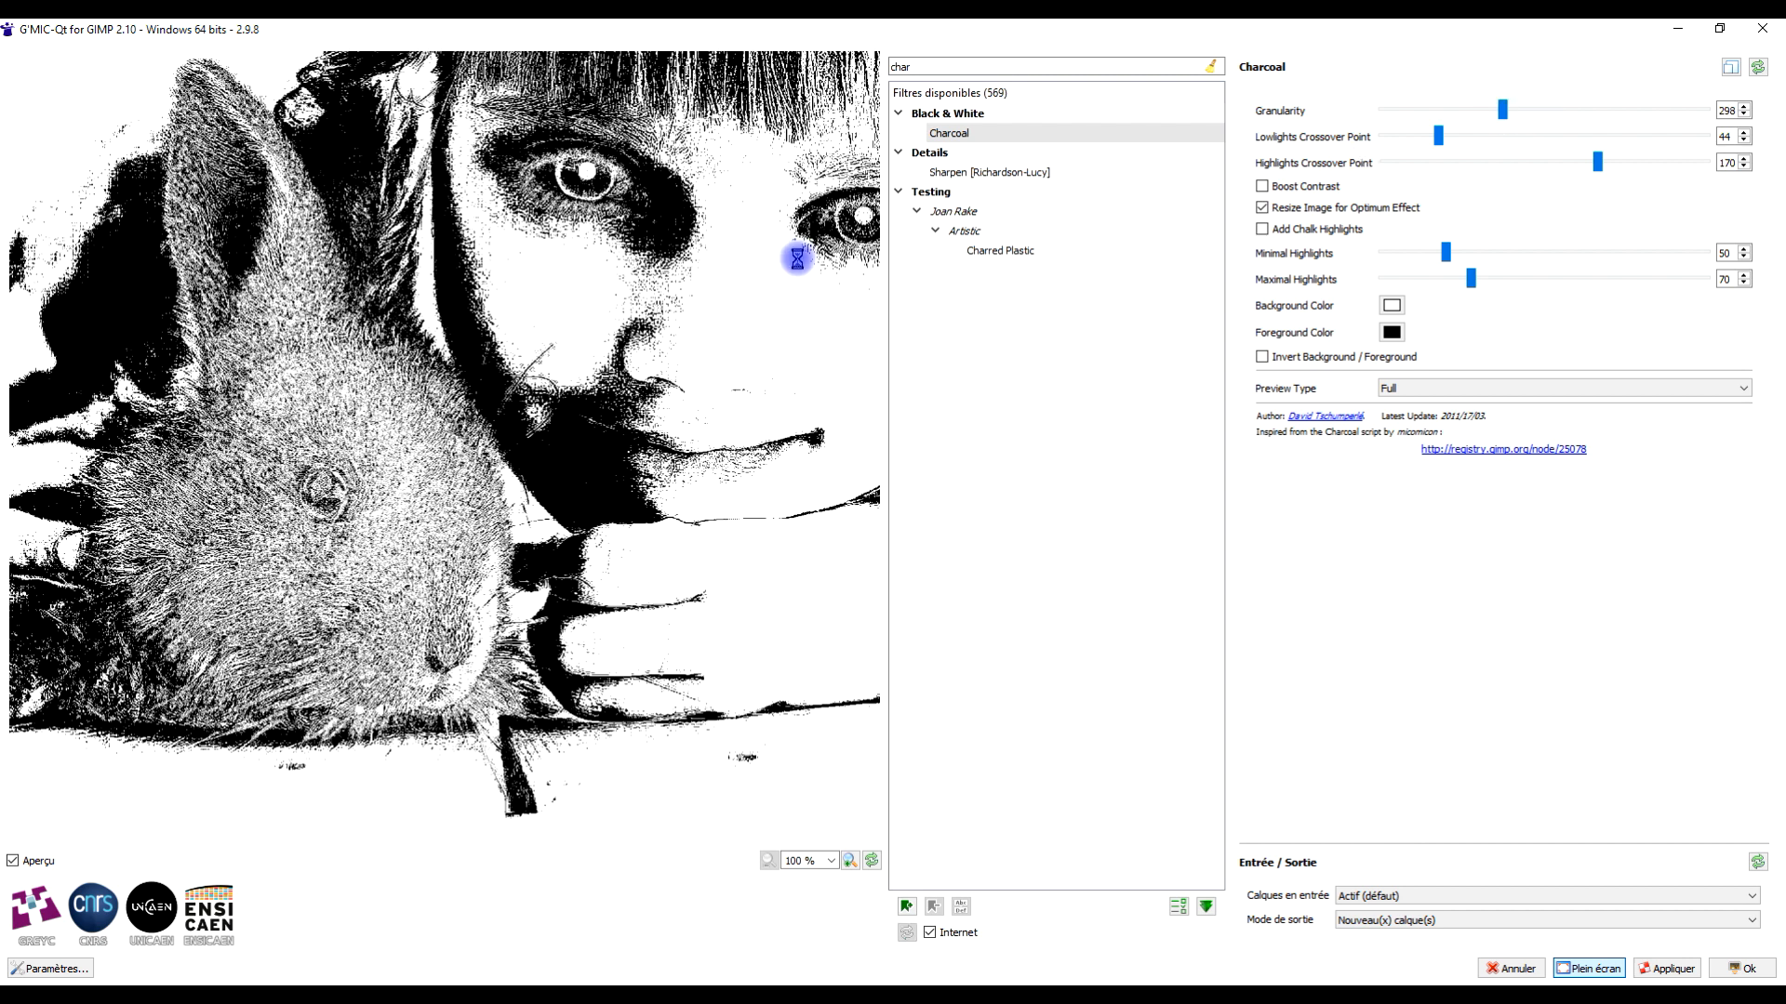
drag(797, 259, 737, 347)
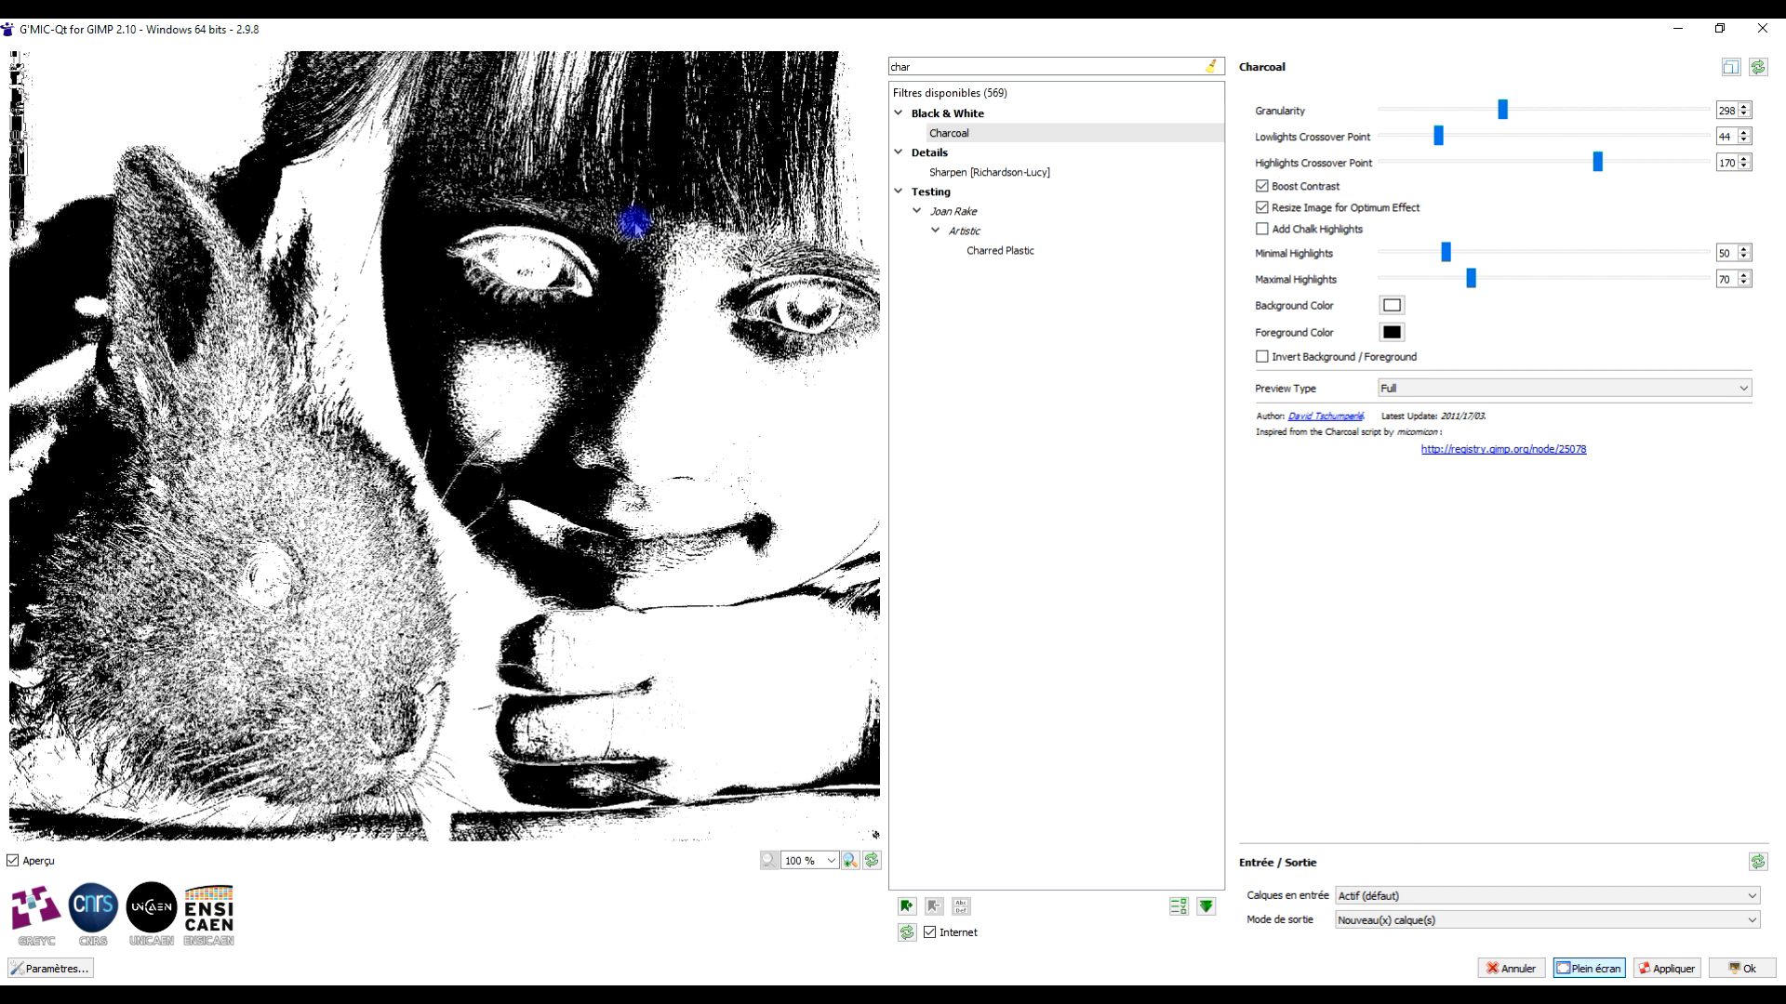
click(1321, 187)
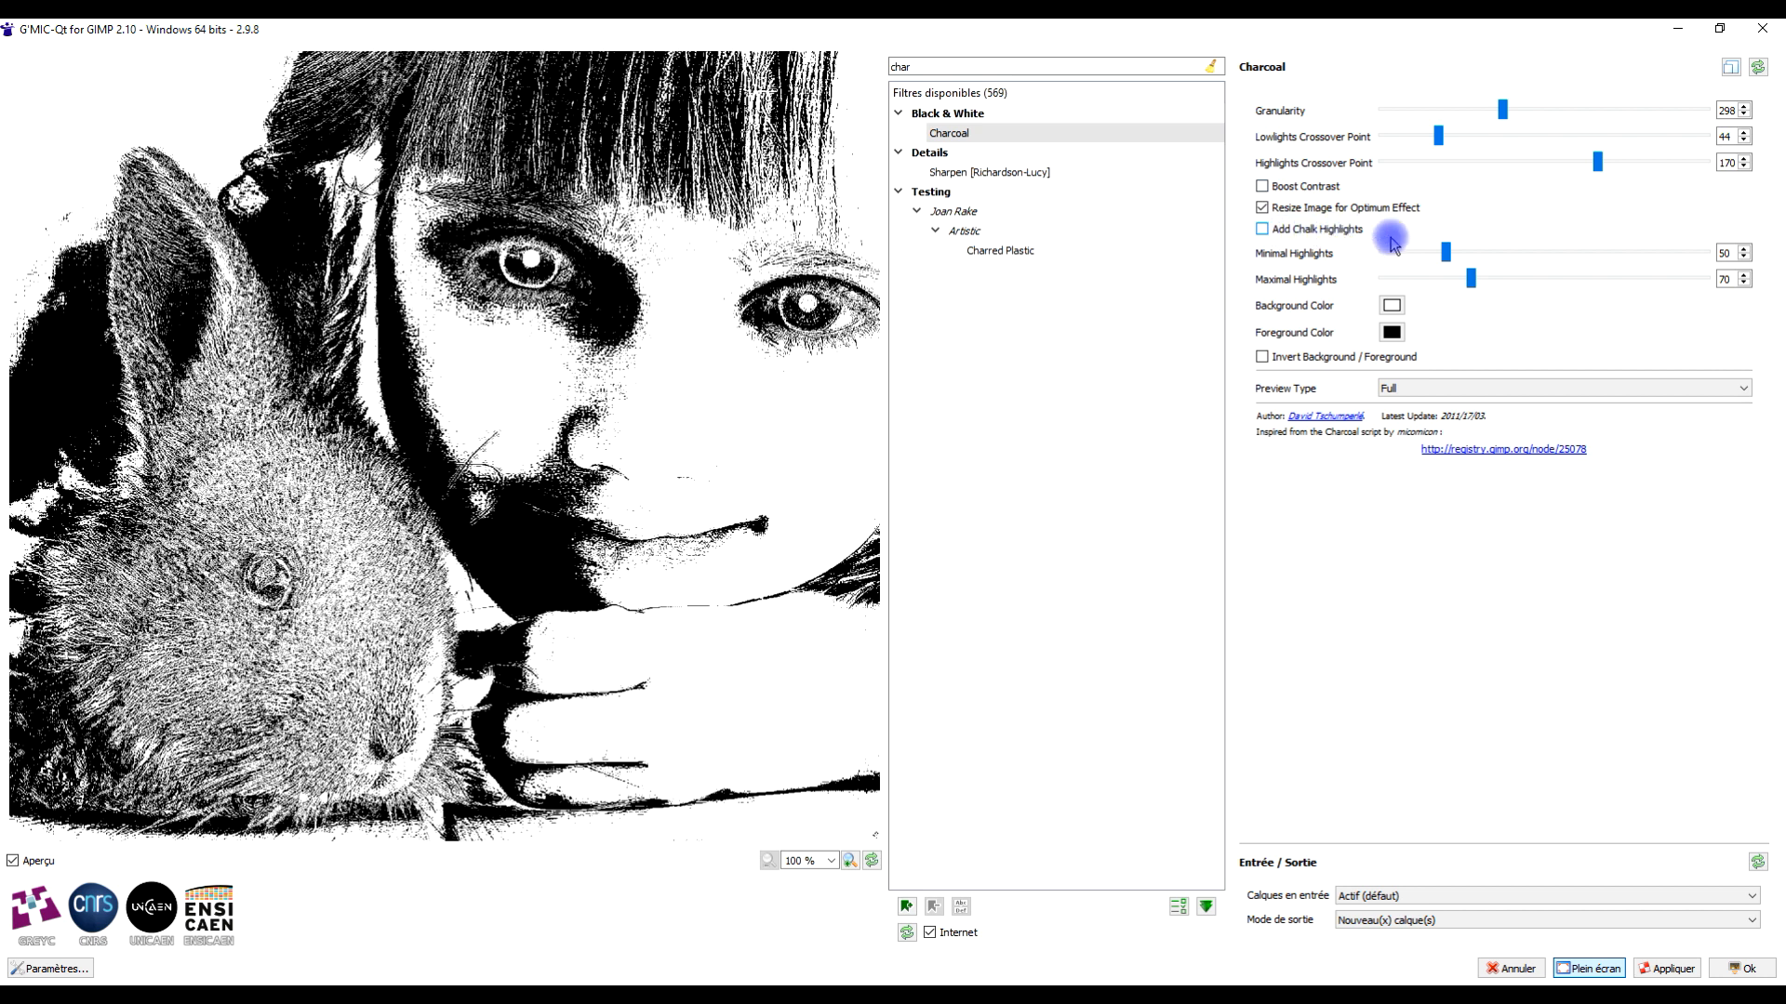
Step: Try Add Chalk Highlights with Minimal Highlights at 32 and Maximal Highlights at 70, and turn the option back off
click(1330, 233)
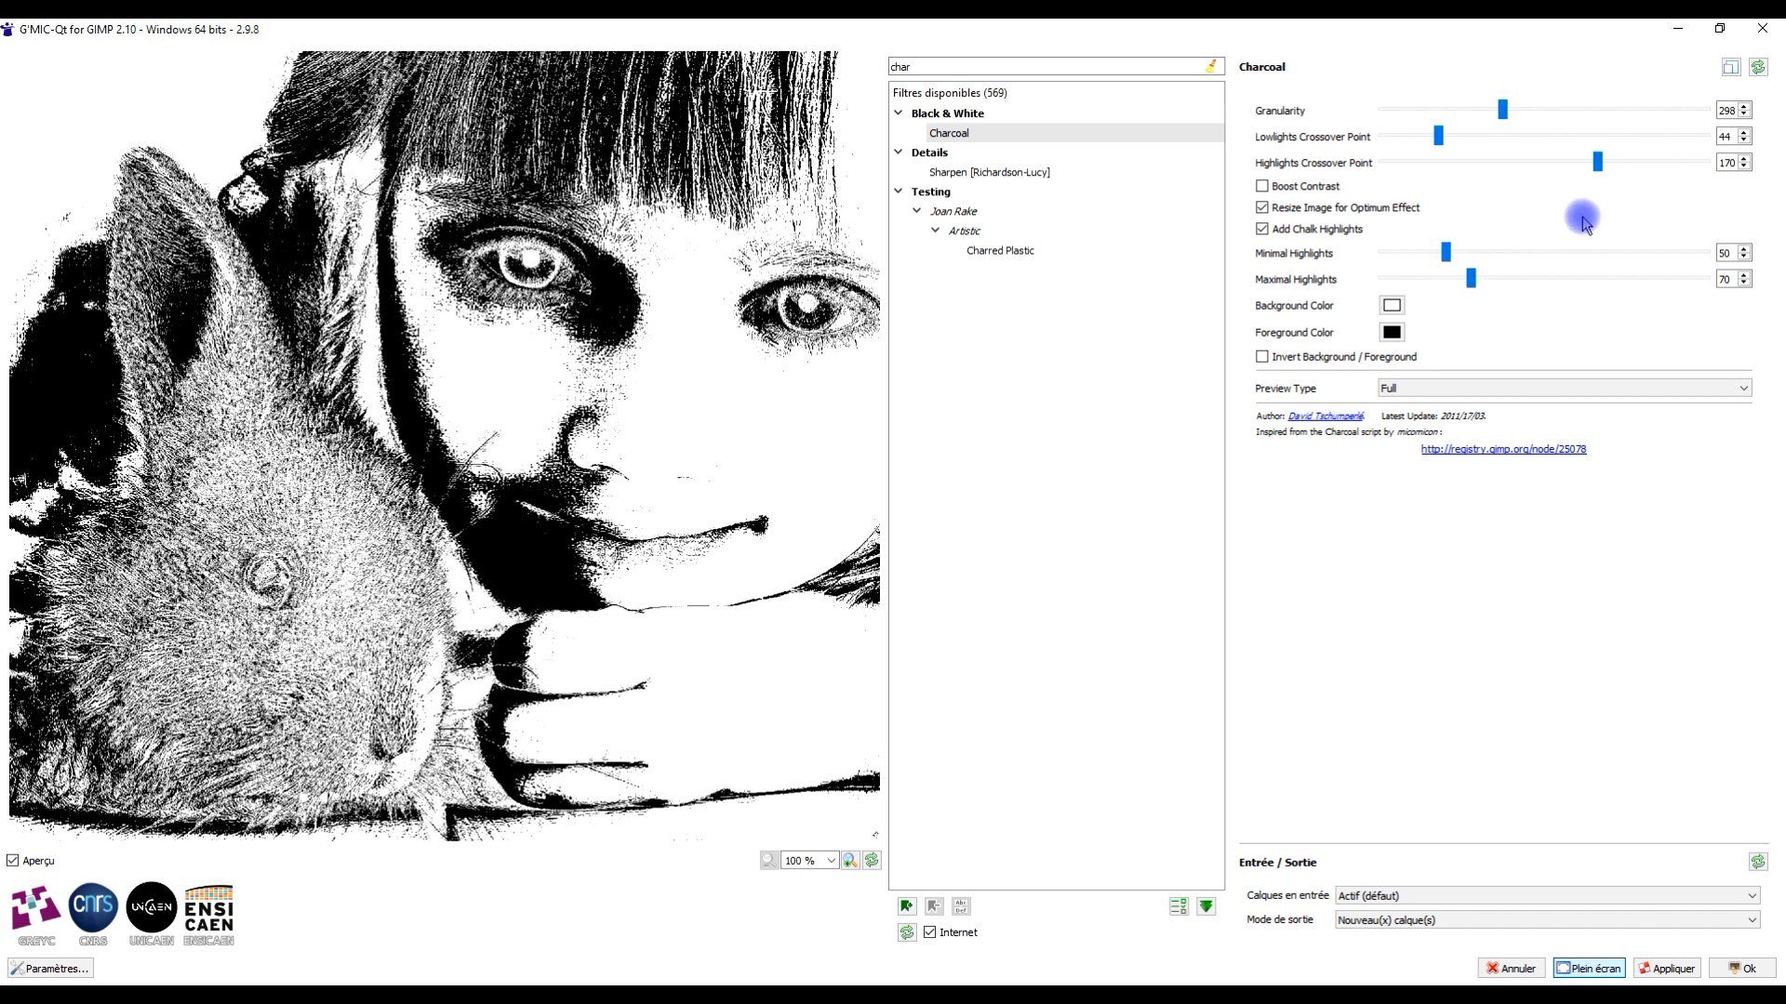
drag(1448, 253, 1444, 251)
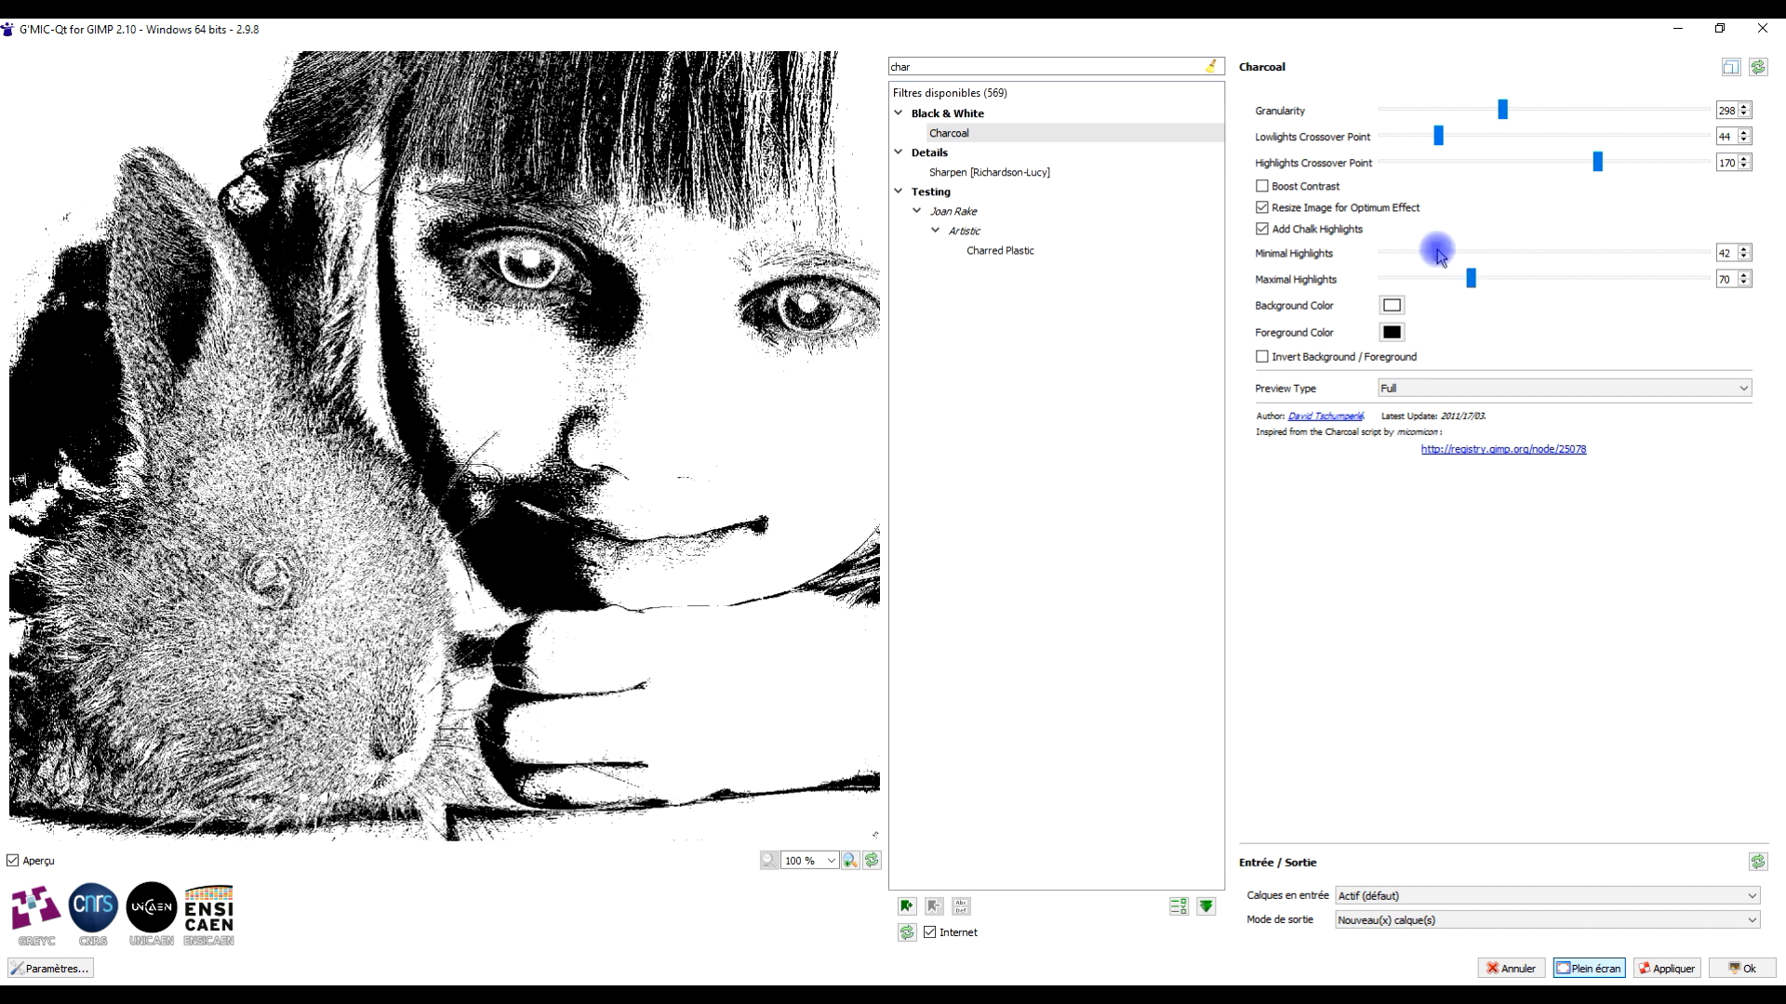
drag(1432, 256, 1422, 253)
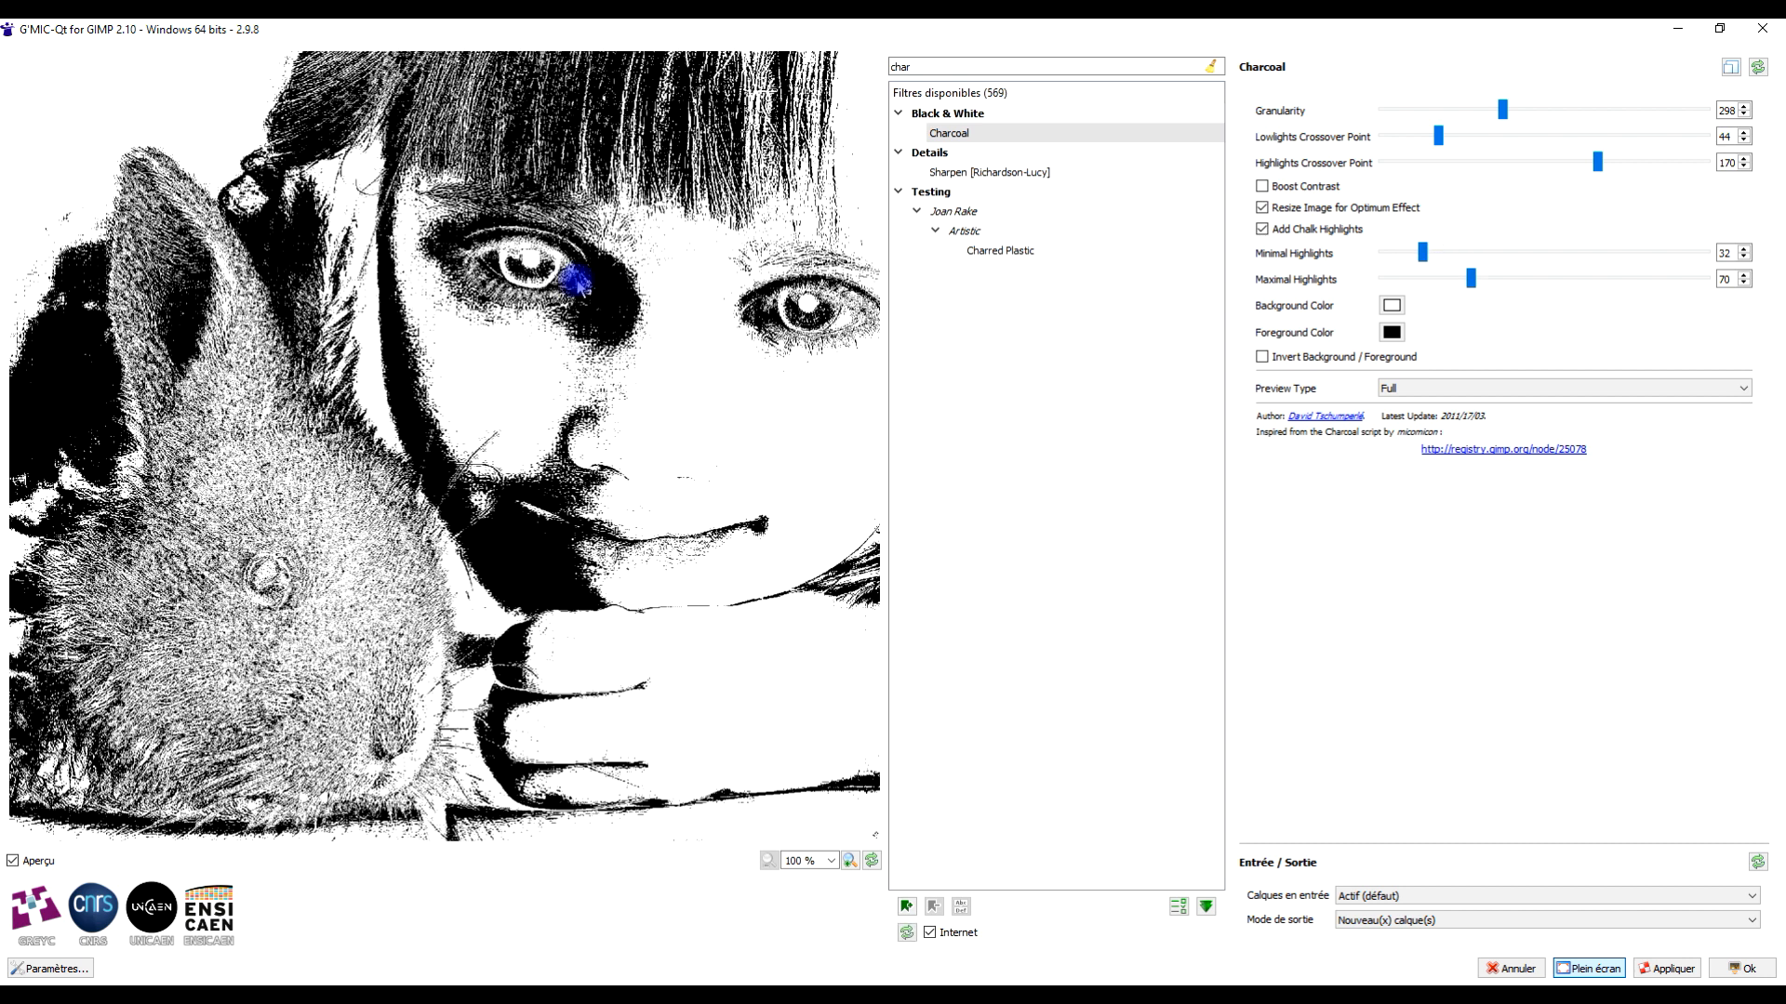
drag(1475, 283, 1498, 285)
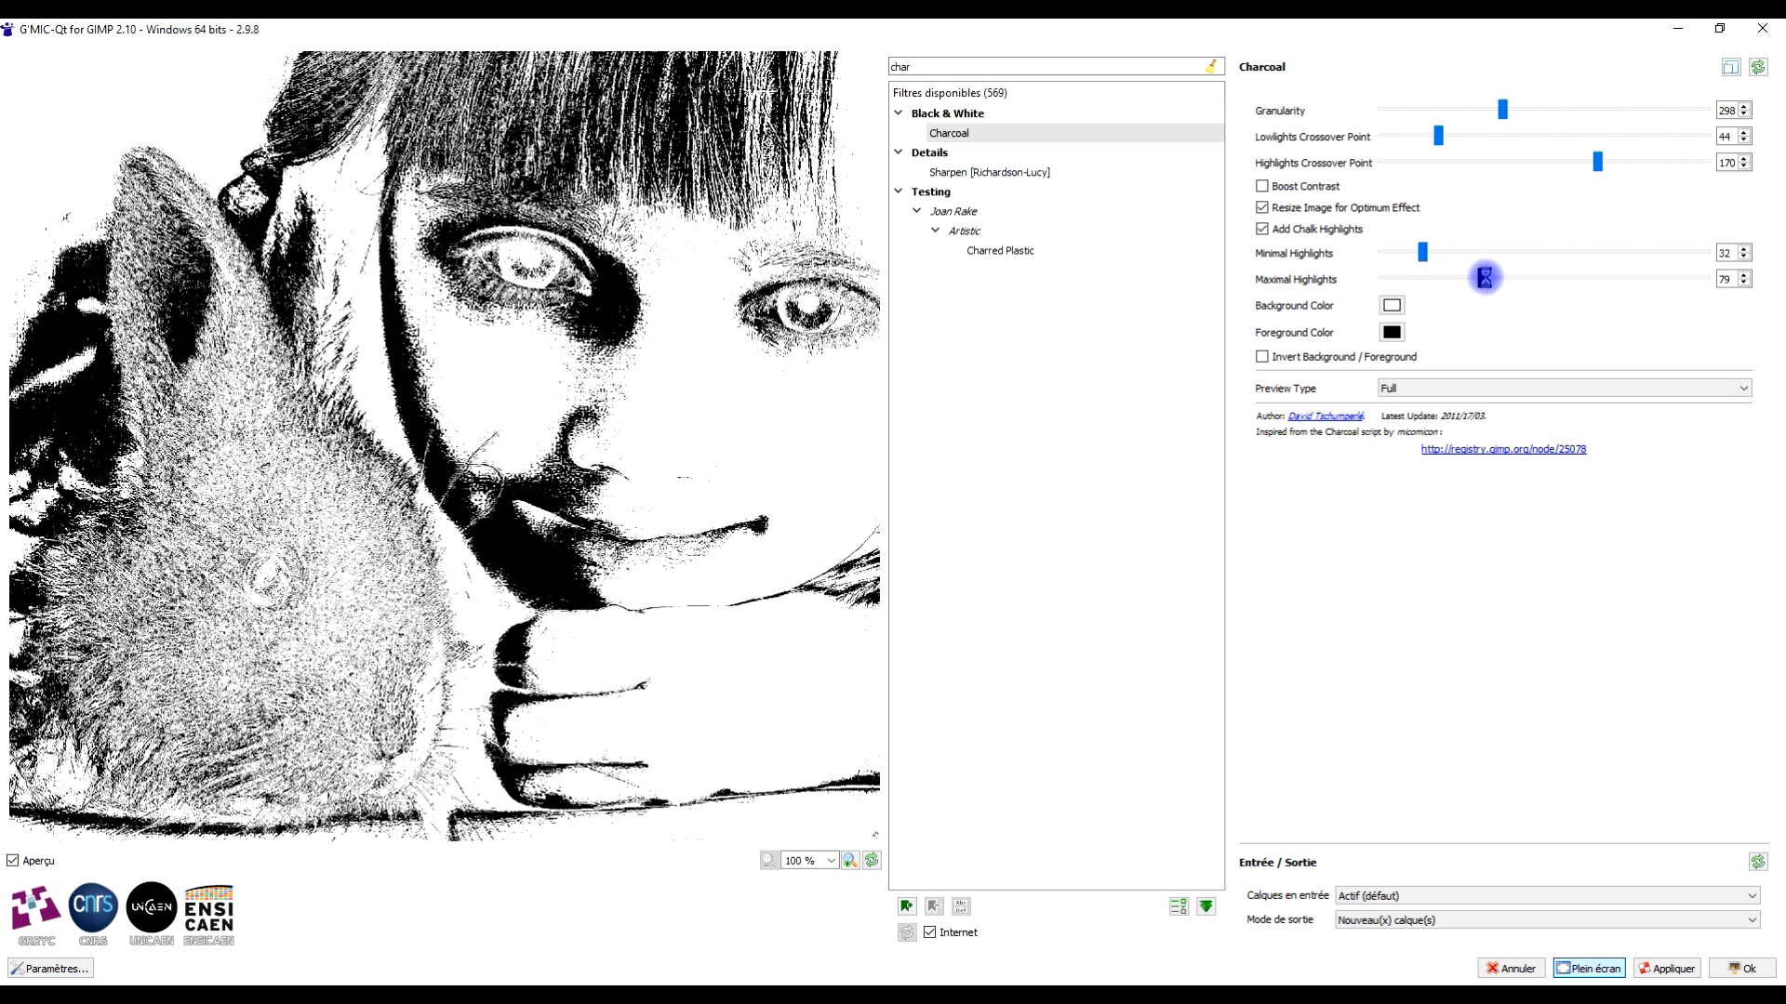
drag(1485, 284, 1471, 279)
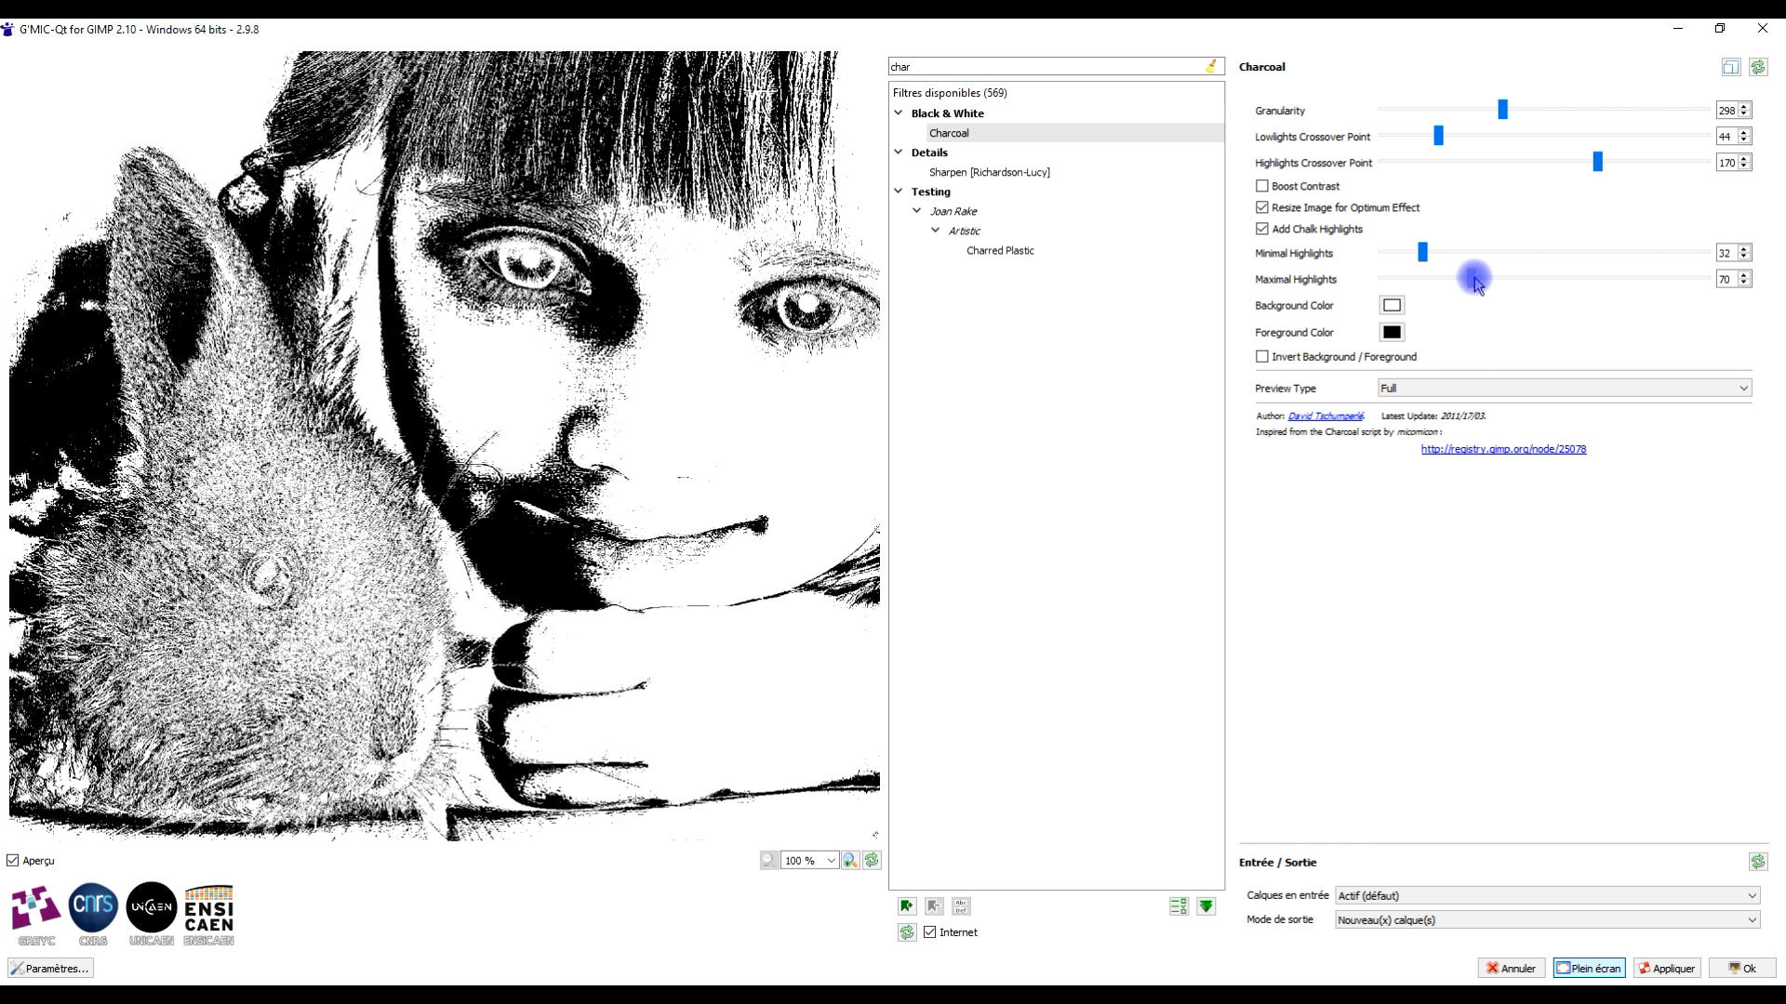
click(1262, 230)
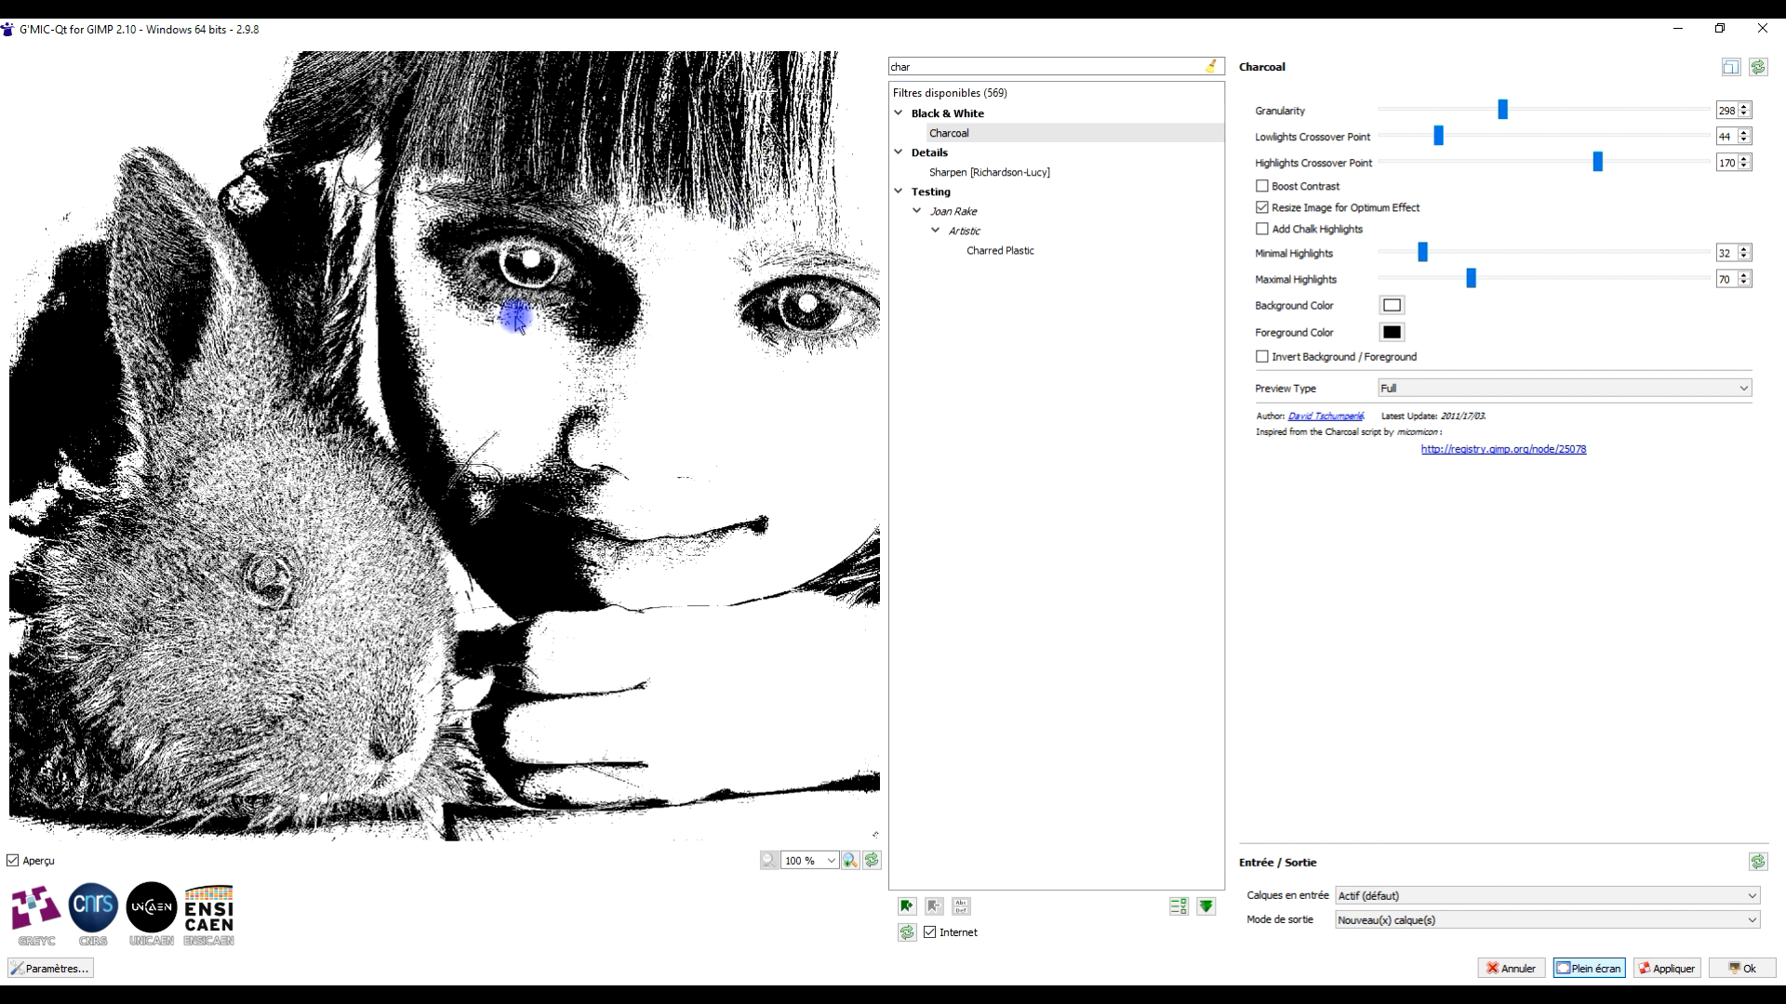
Step: Try yellow (#ffff00) as the Charcoal background color, and set it back to white
click(1392, 306)
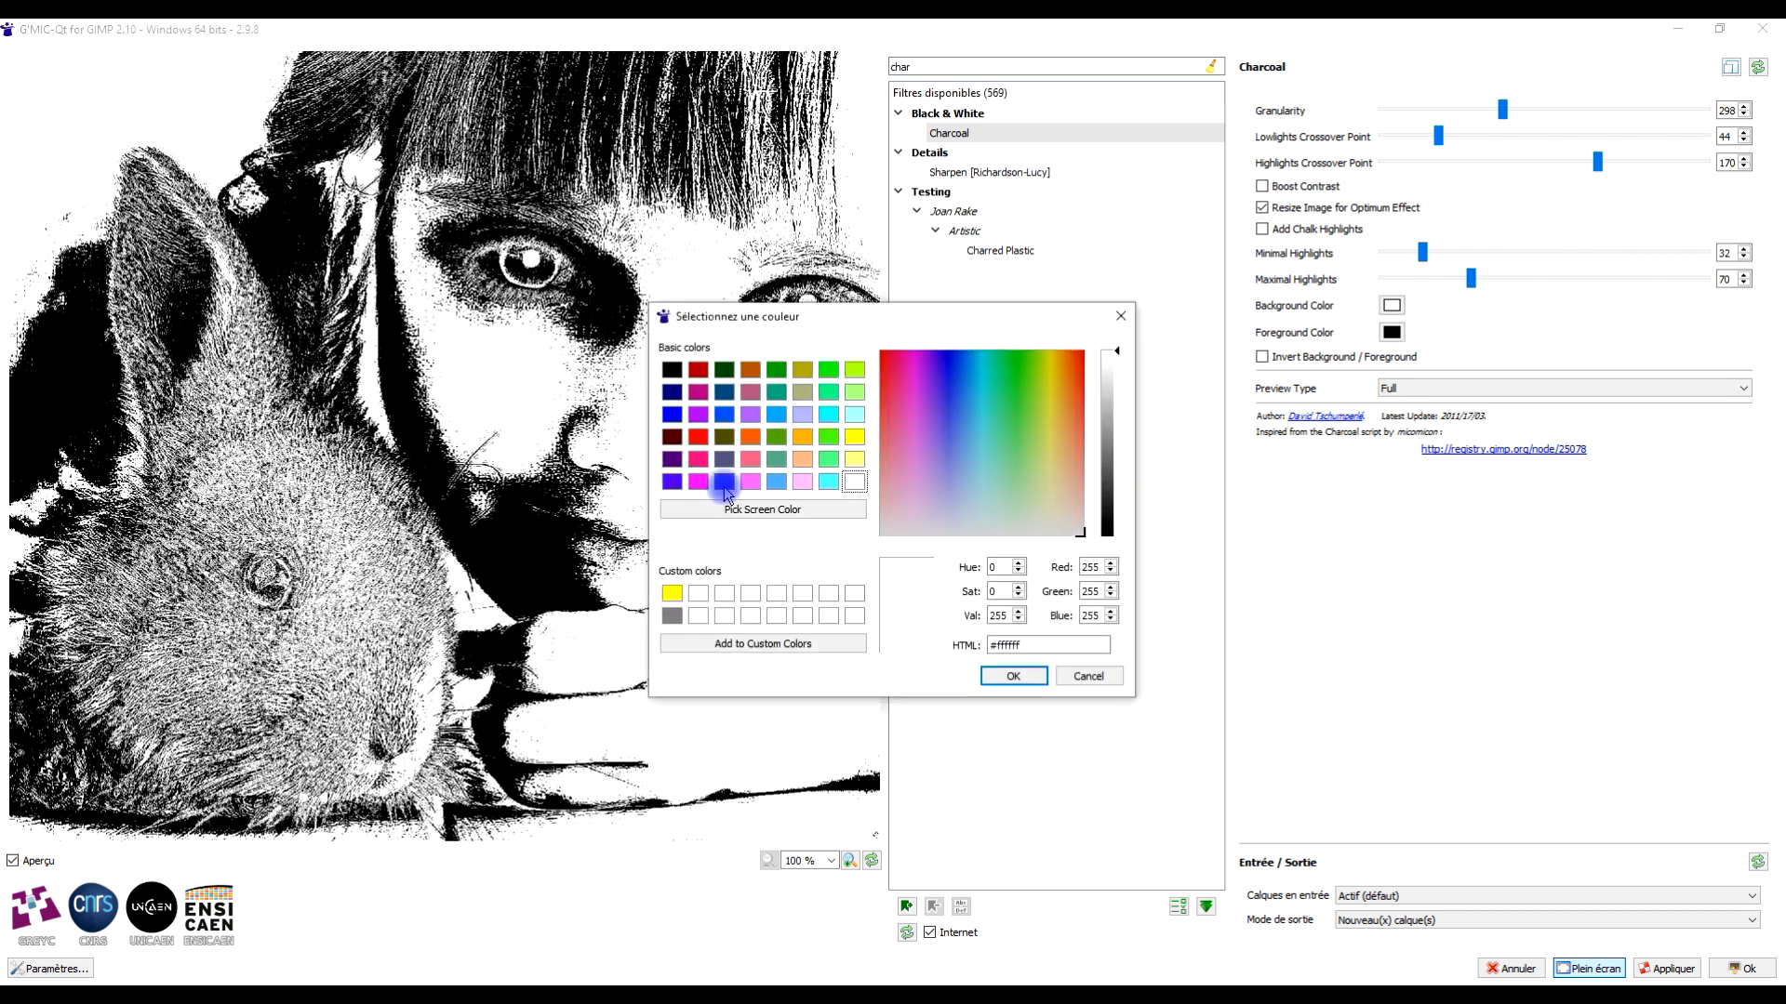
click(855, 458)
click(1013, 676)
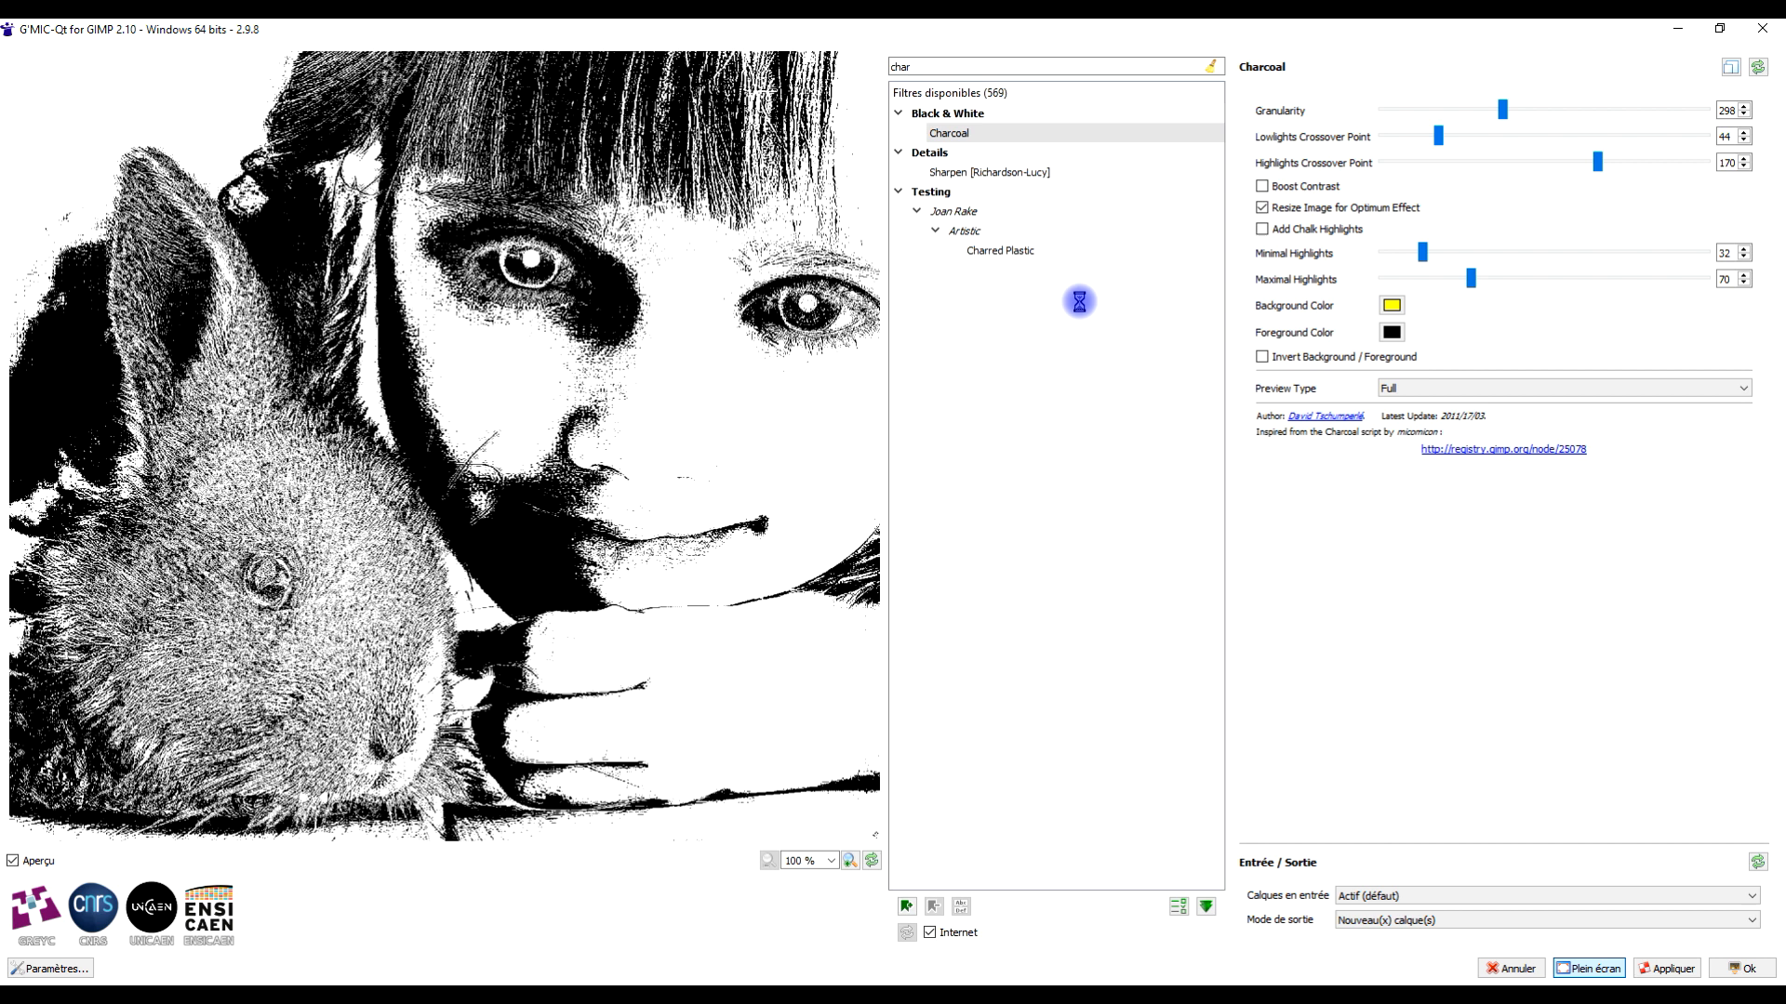
click(1387, 304)
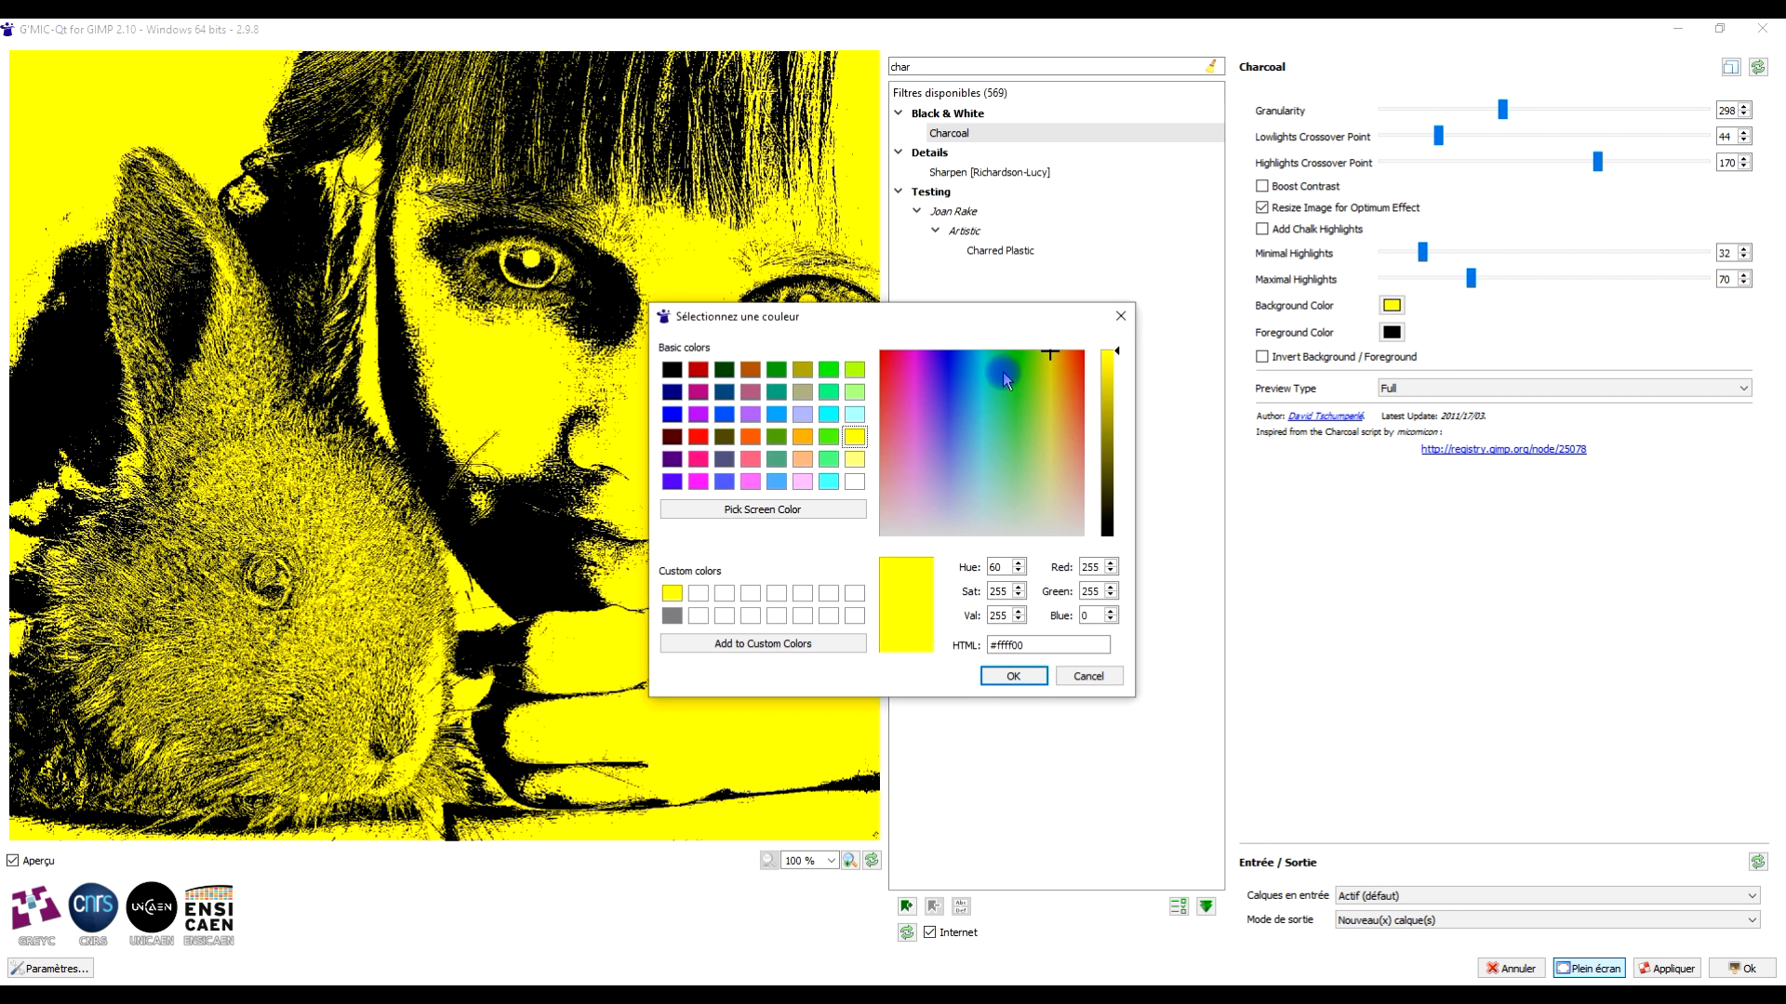
click(854, 481)
click(1015, 678)
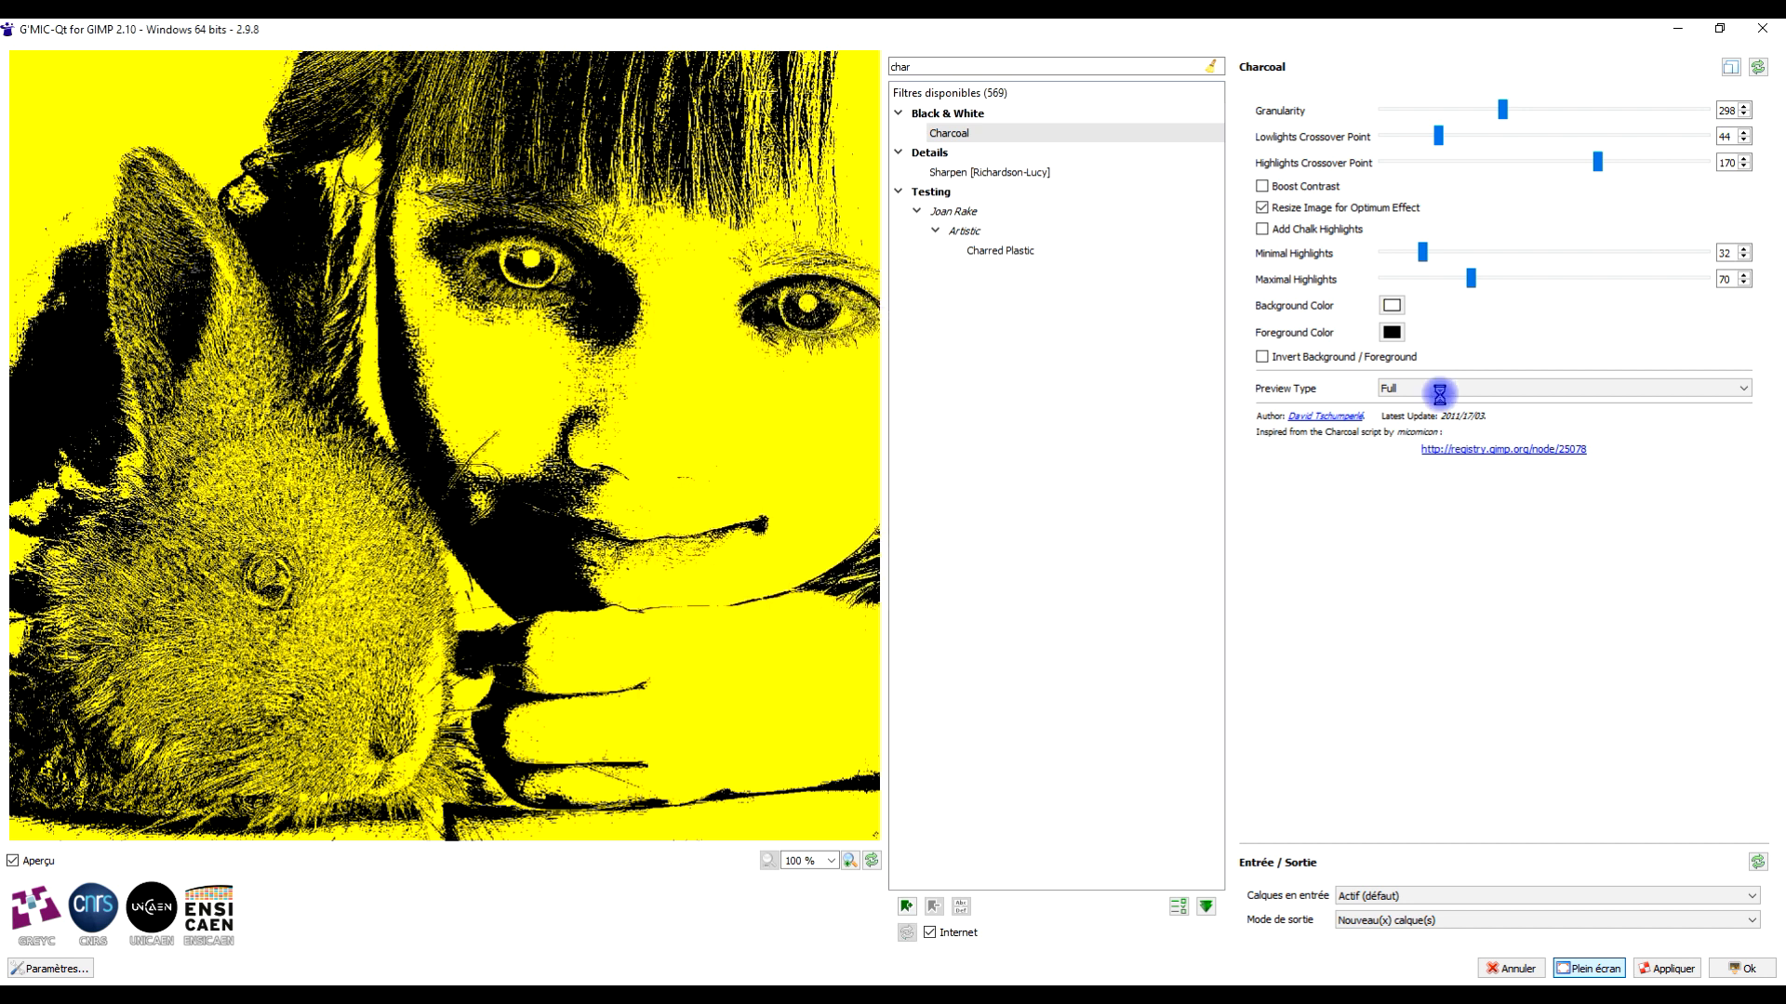
Step: Set the Charcoal foreground color to dark blue
click(1389, 332)
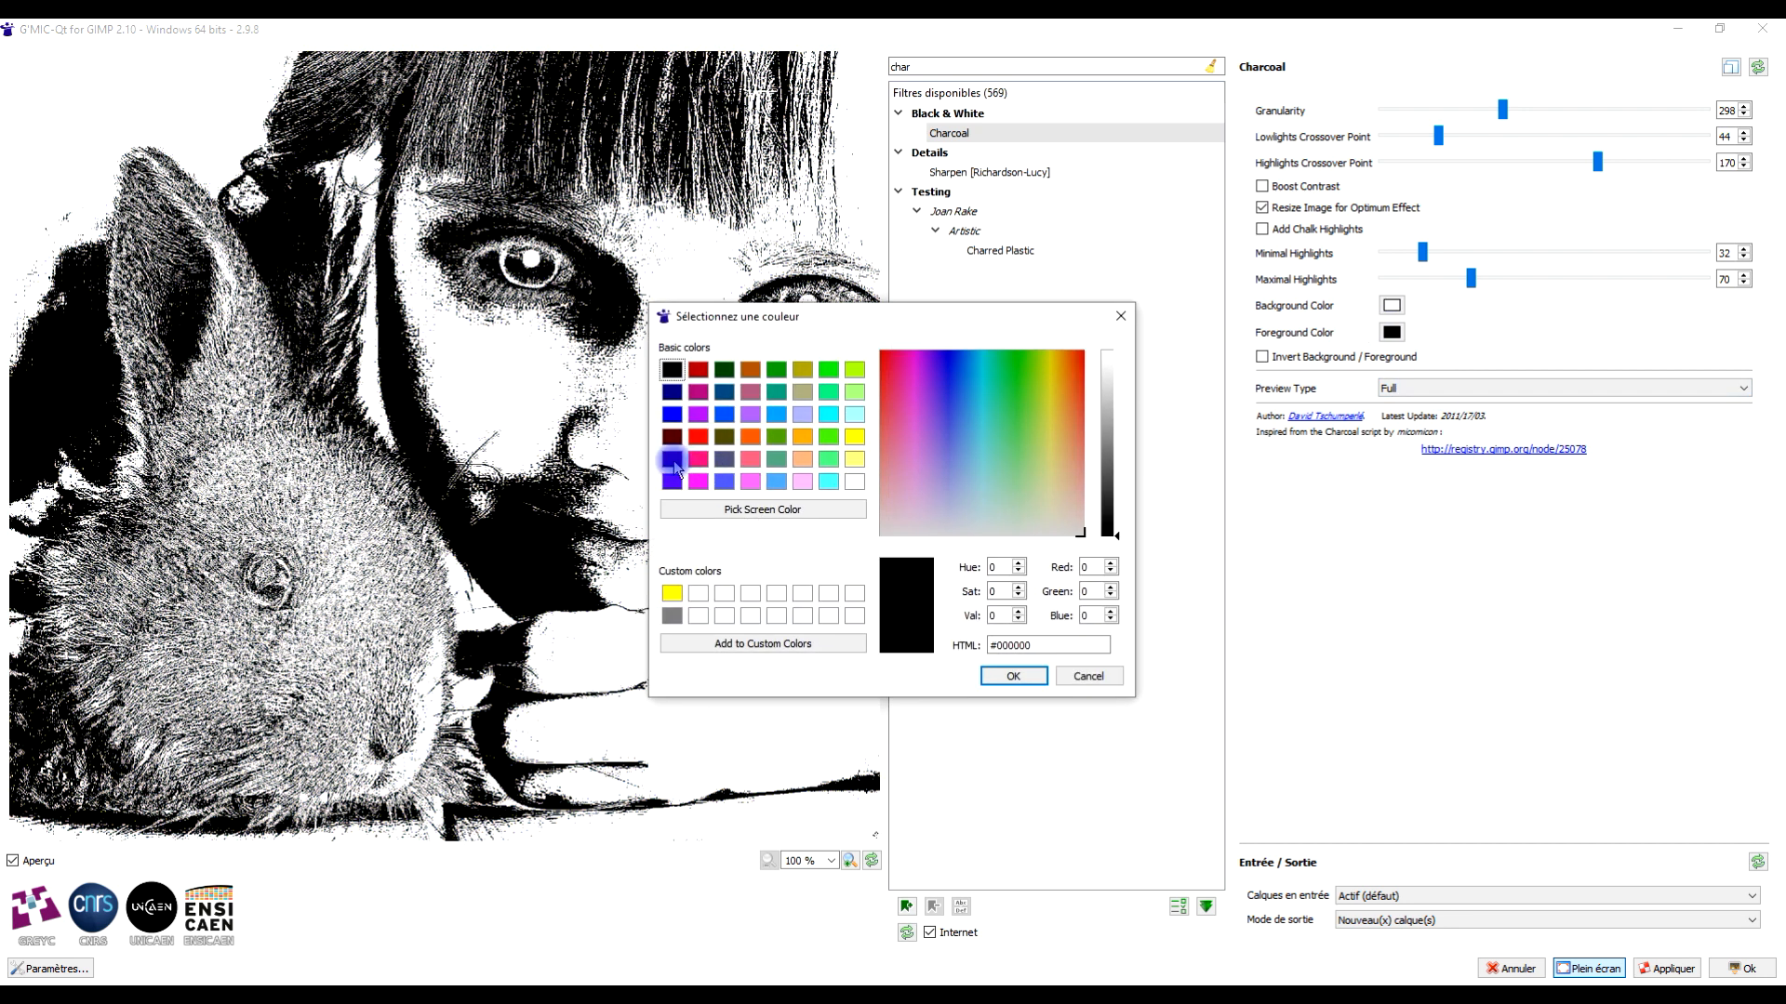
click(671, 414)
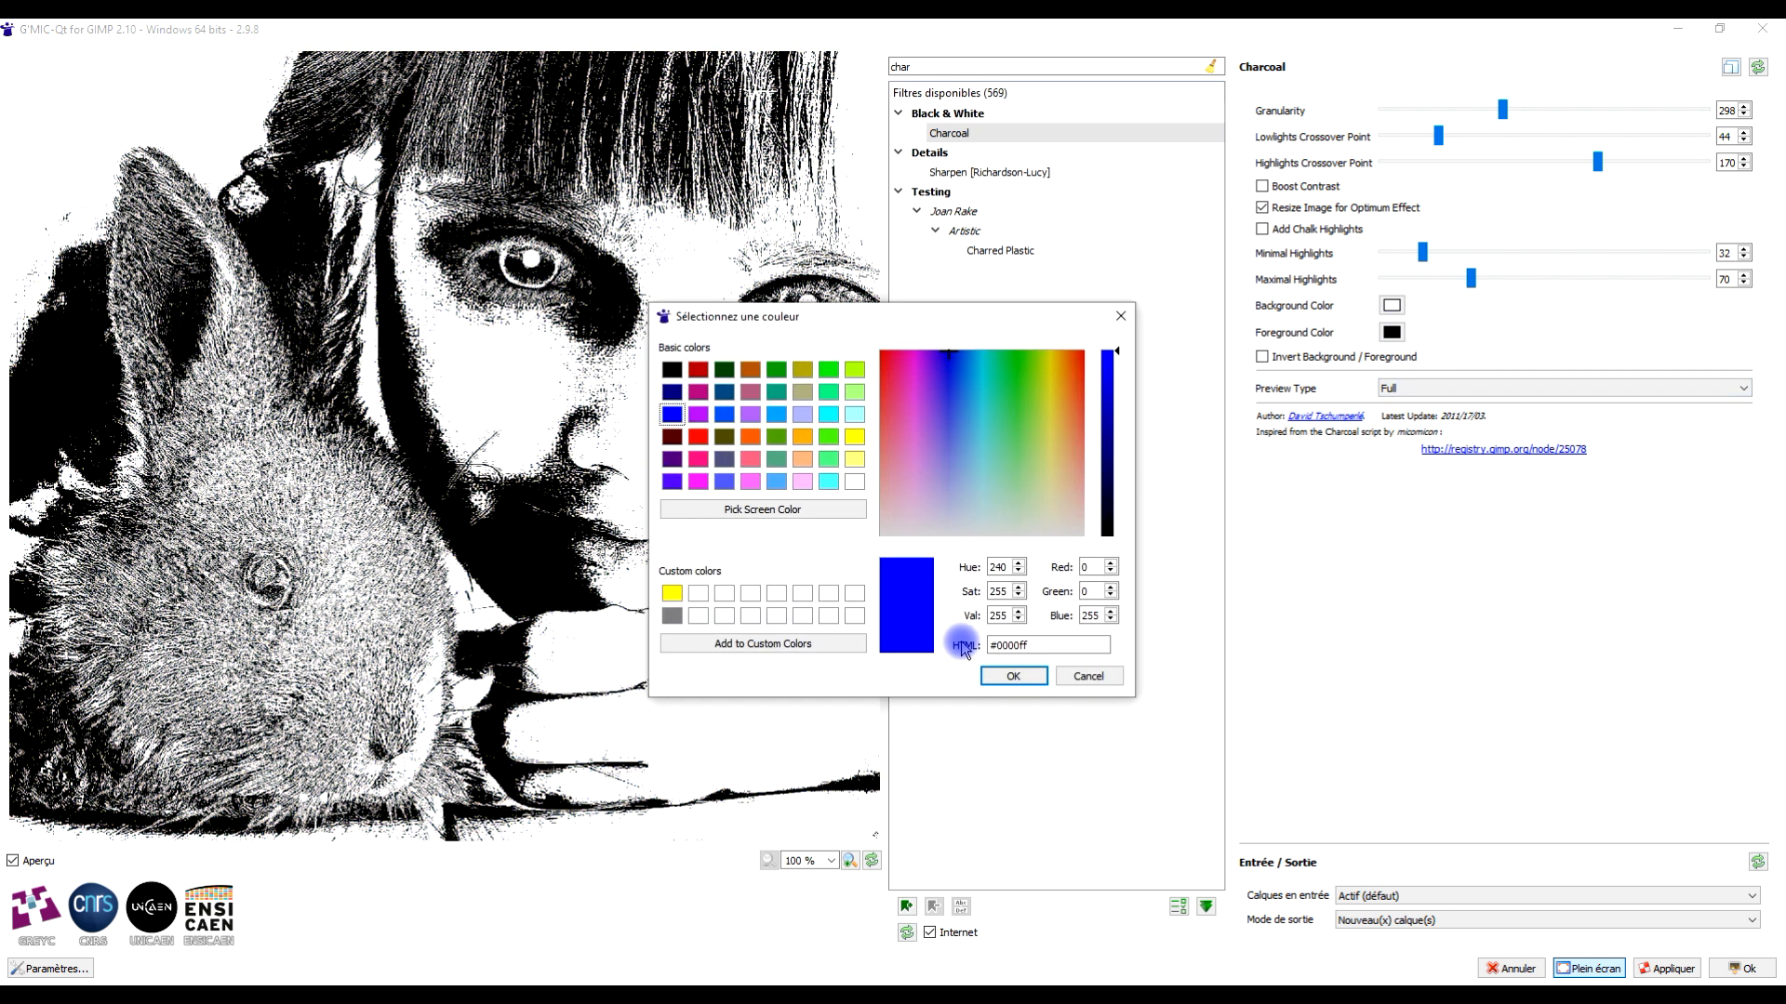
click(672, 391)
click(1016, 676)
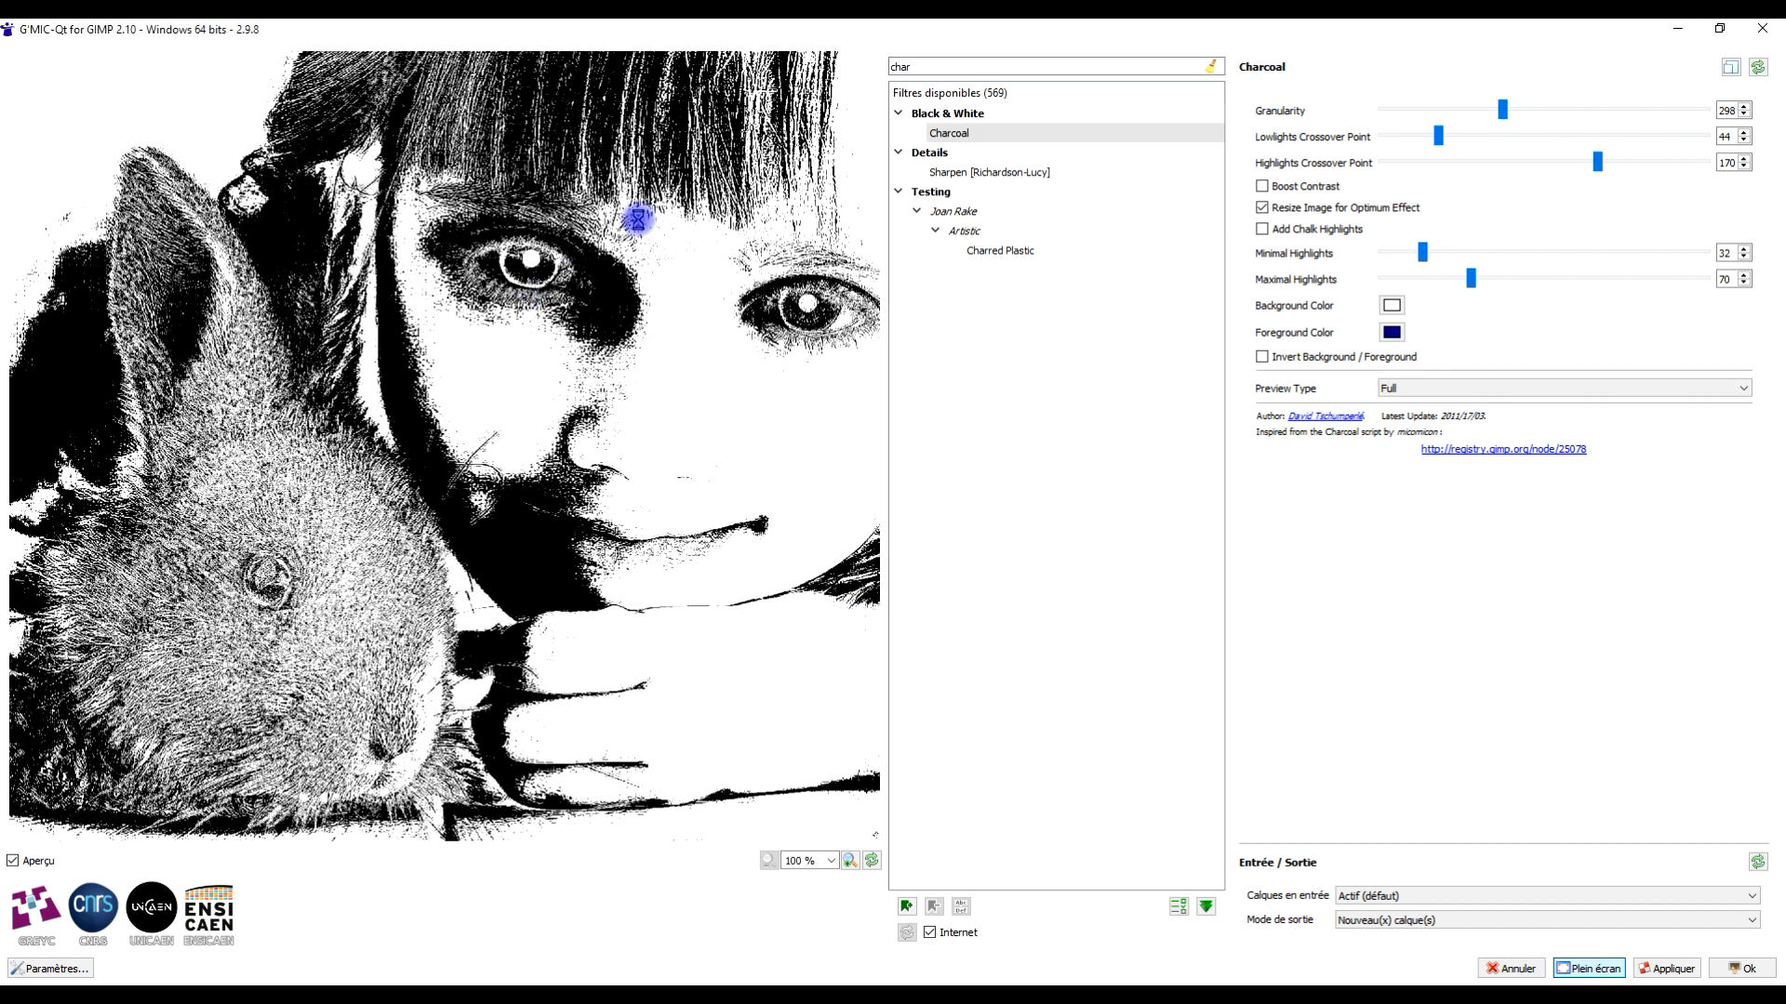
Step: Set the Charcoal foreground color back to black (#000000), and try Invert Background / Foreground before turning it back off
click(1392, 332)
click(671, 370)
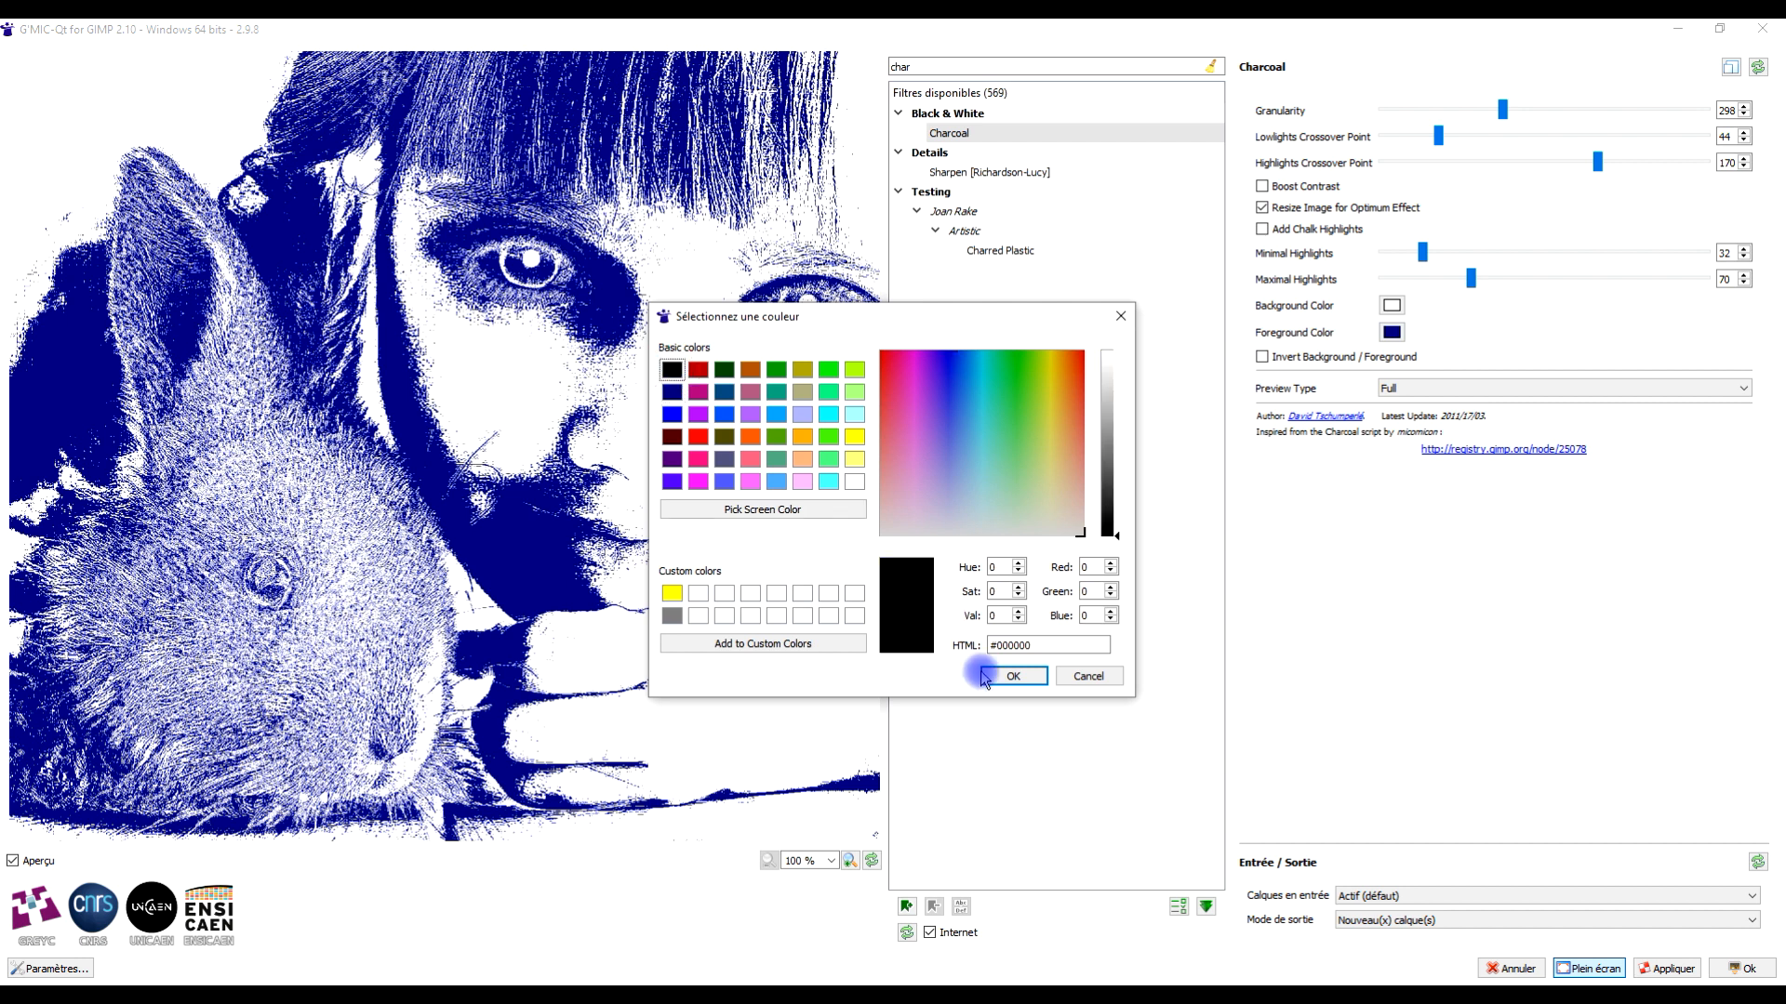
click(1009, 676)
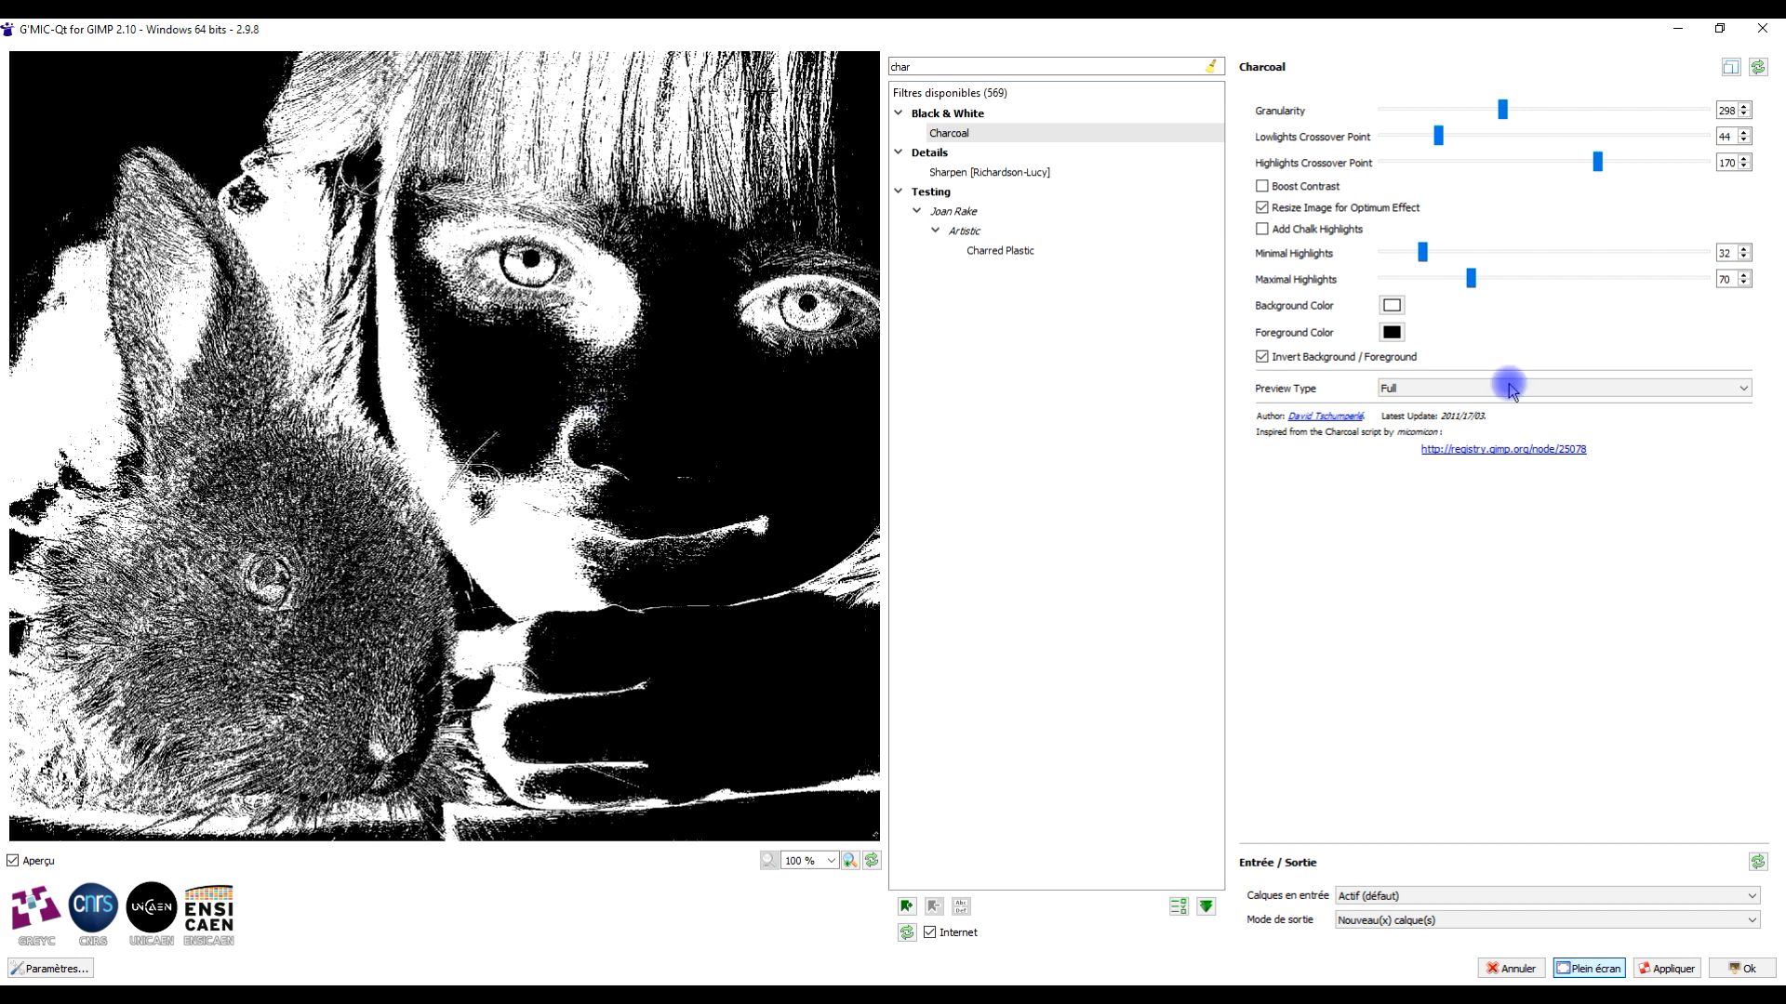
click(1331, 359)
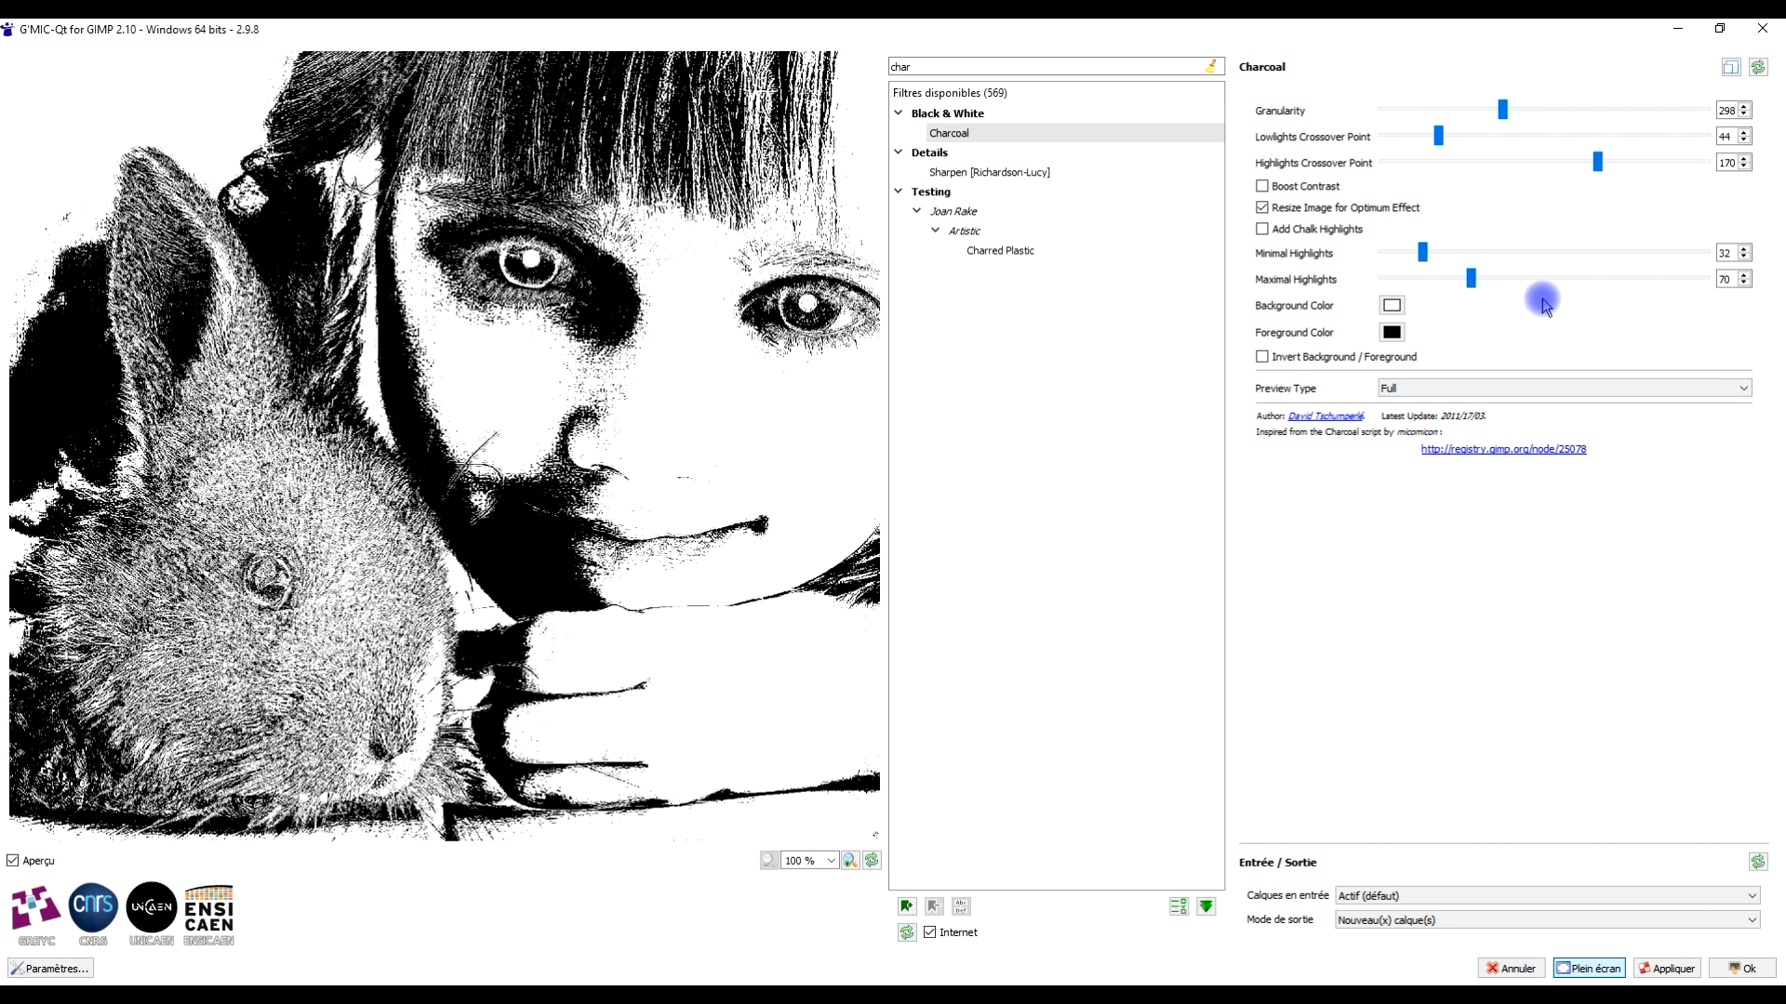
Step: Set the filter's output mode to Nouveau(x) calque(s) and apply the Charcoal filter to the image
drag(638, 185, 552, 382)
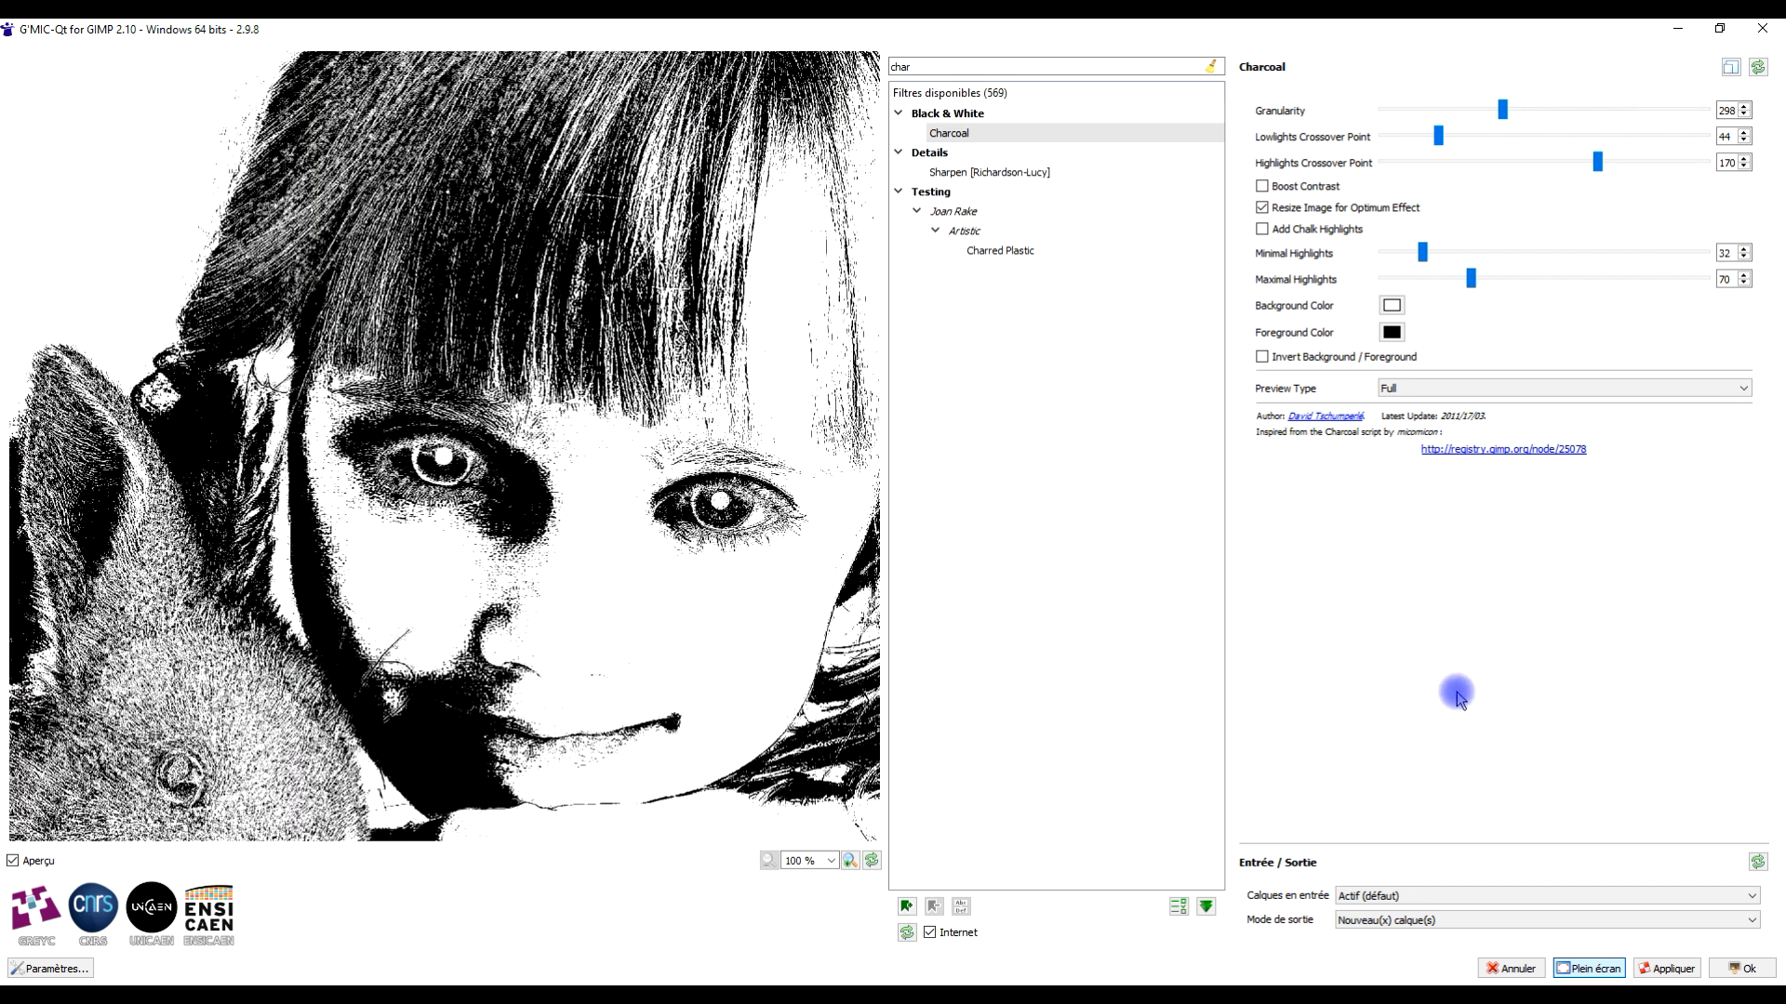
click(1372, 922)
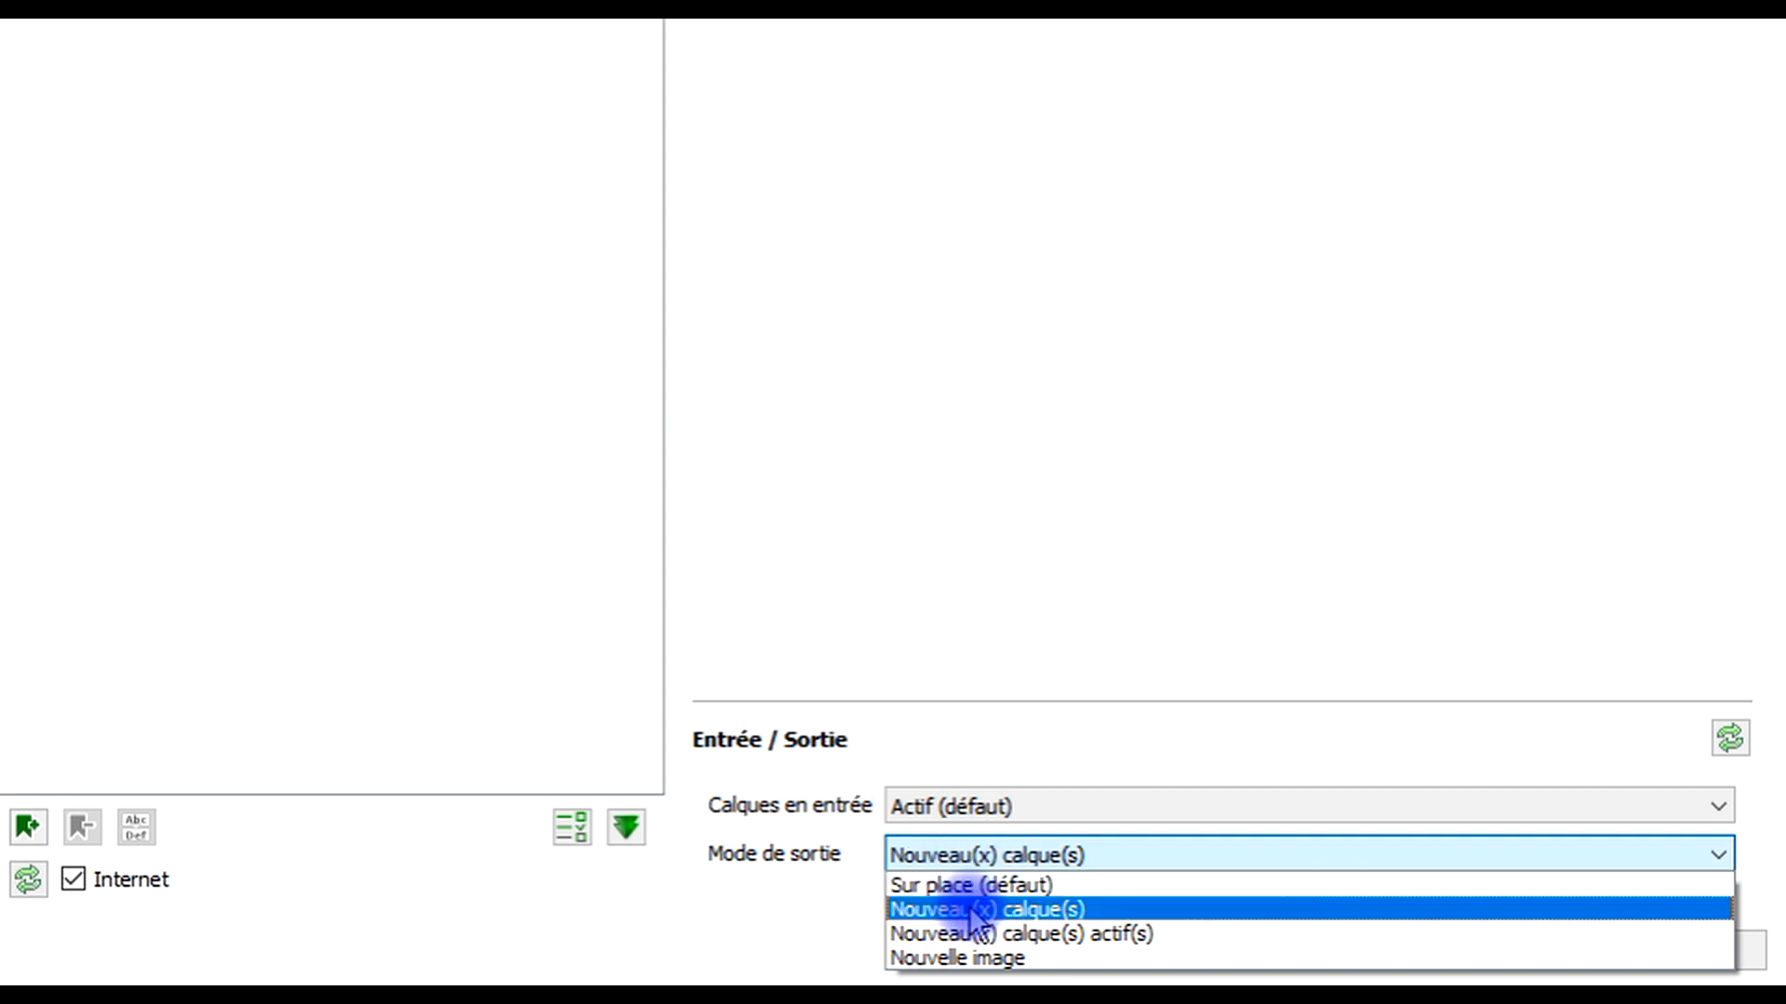
click(930, 909)
click(1700, 949)
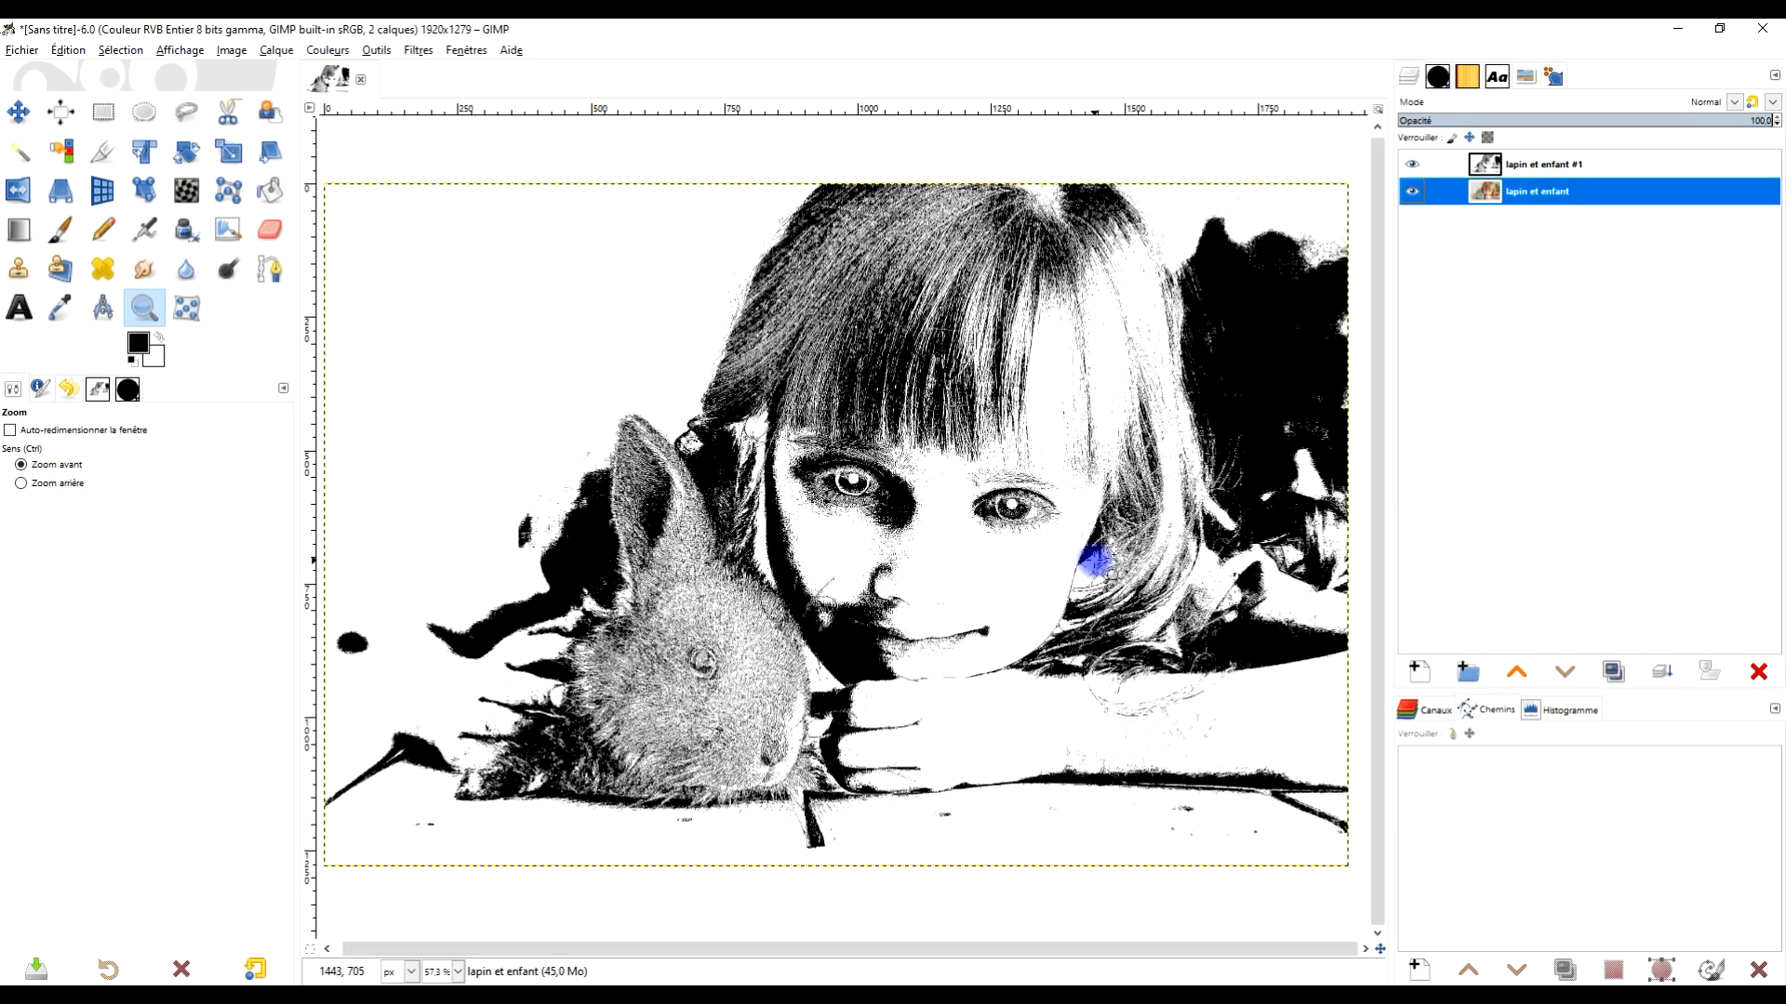
Step: On the charcoal layer, make a rectangular selection of about 798 × 1358 px covering the right part of the picture from mid-face outward
click(1537, 160)
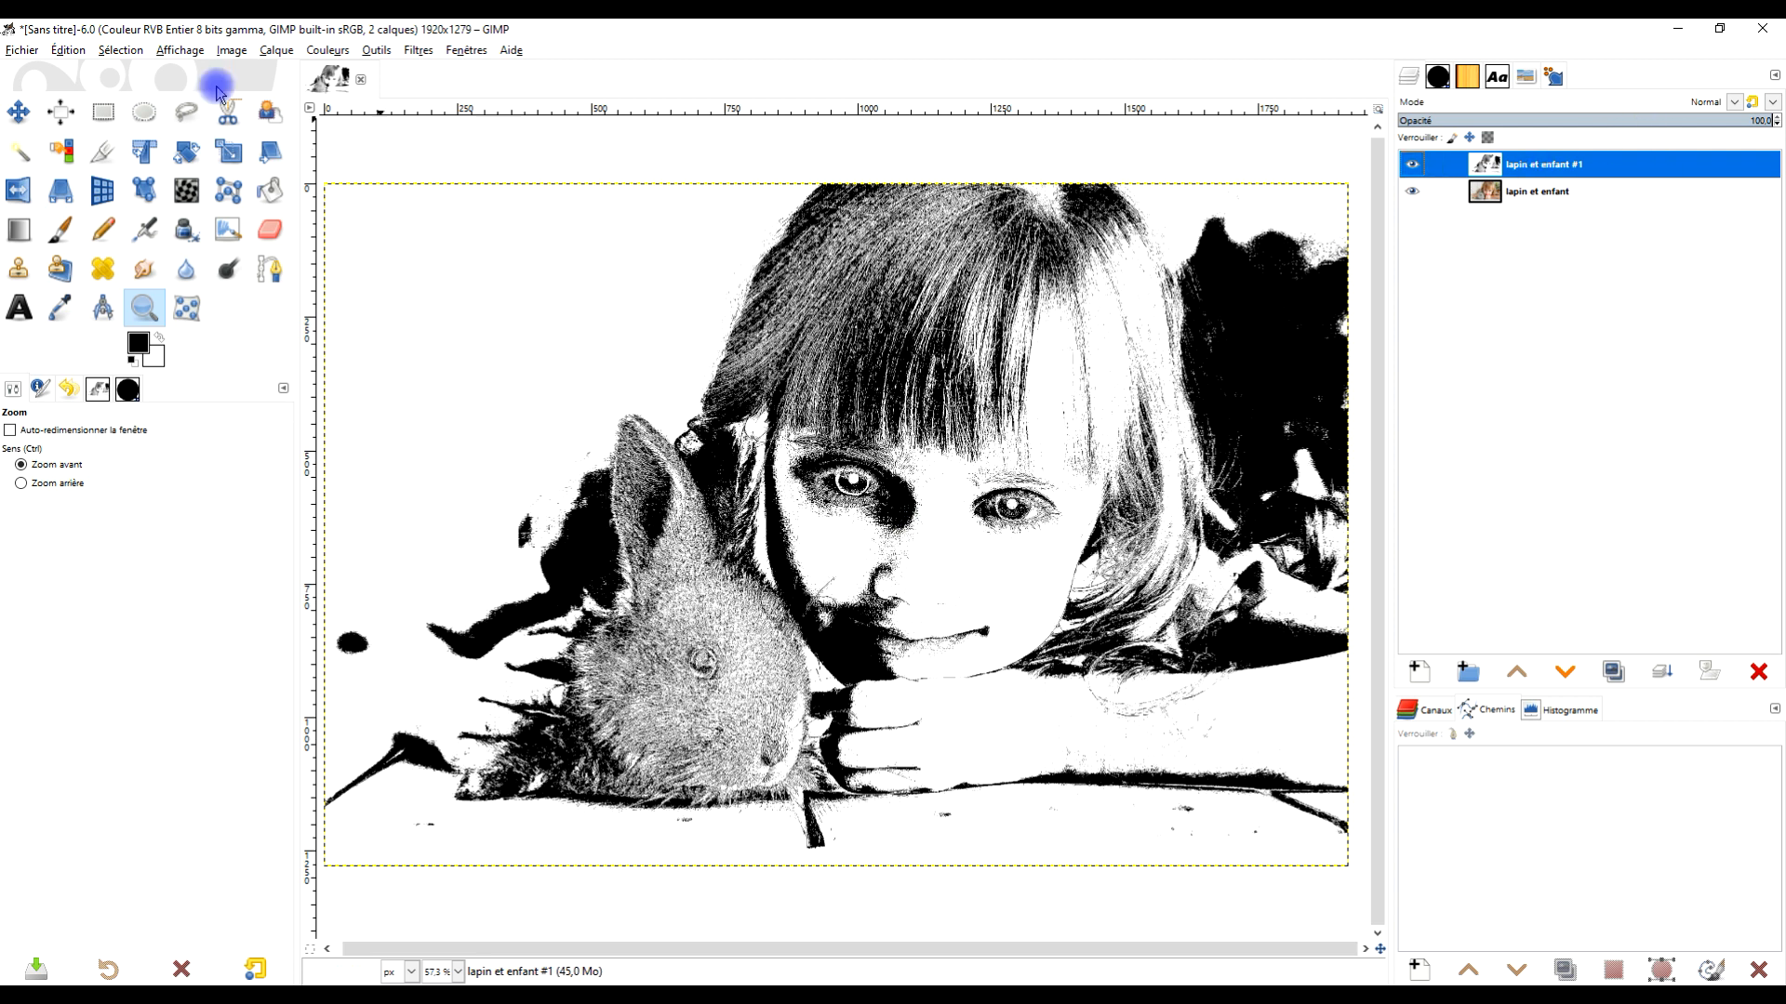
click(103, 112)
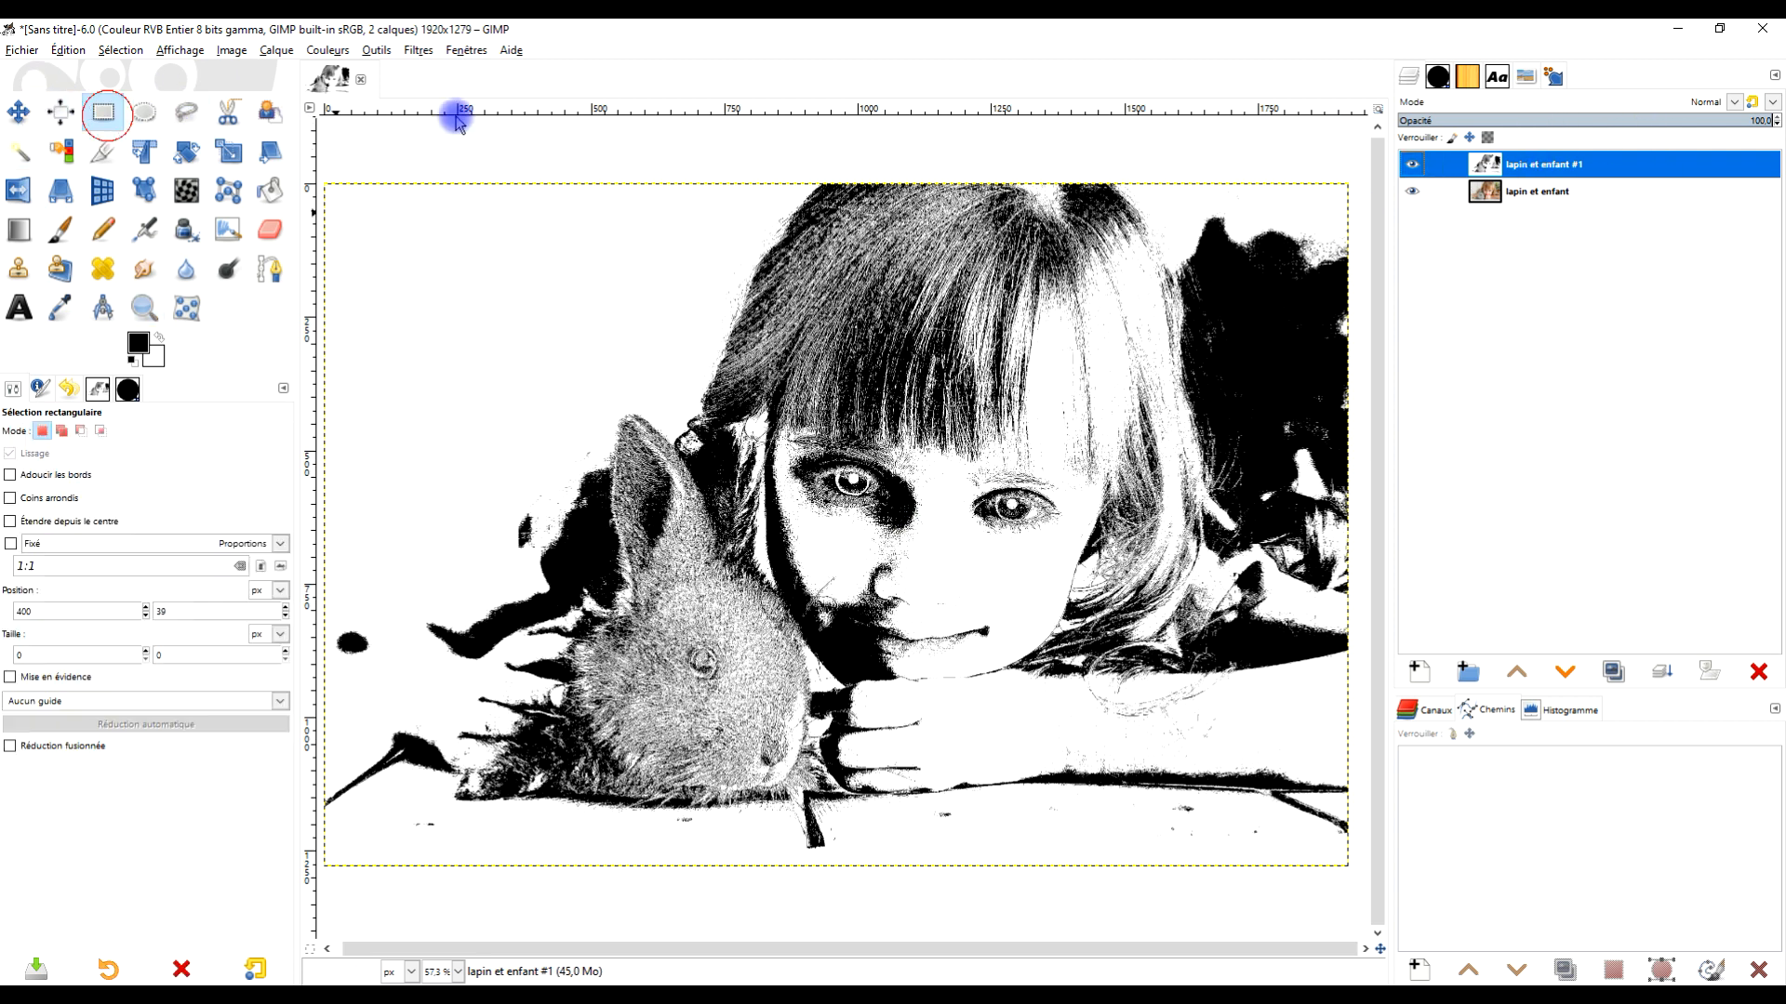
drag(948, 148, 1357, 894)
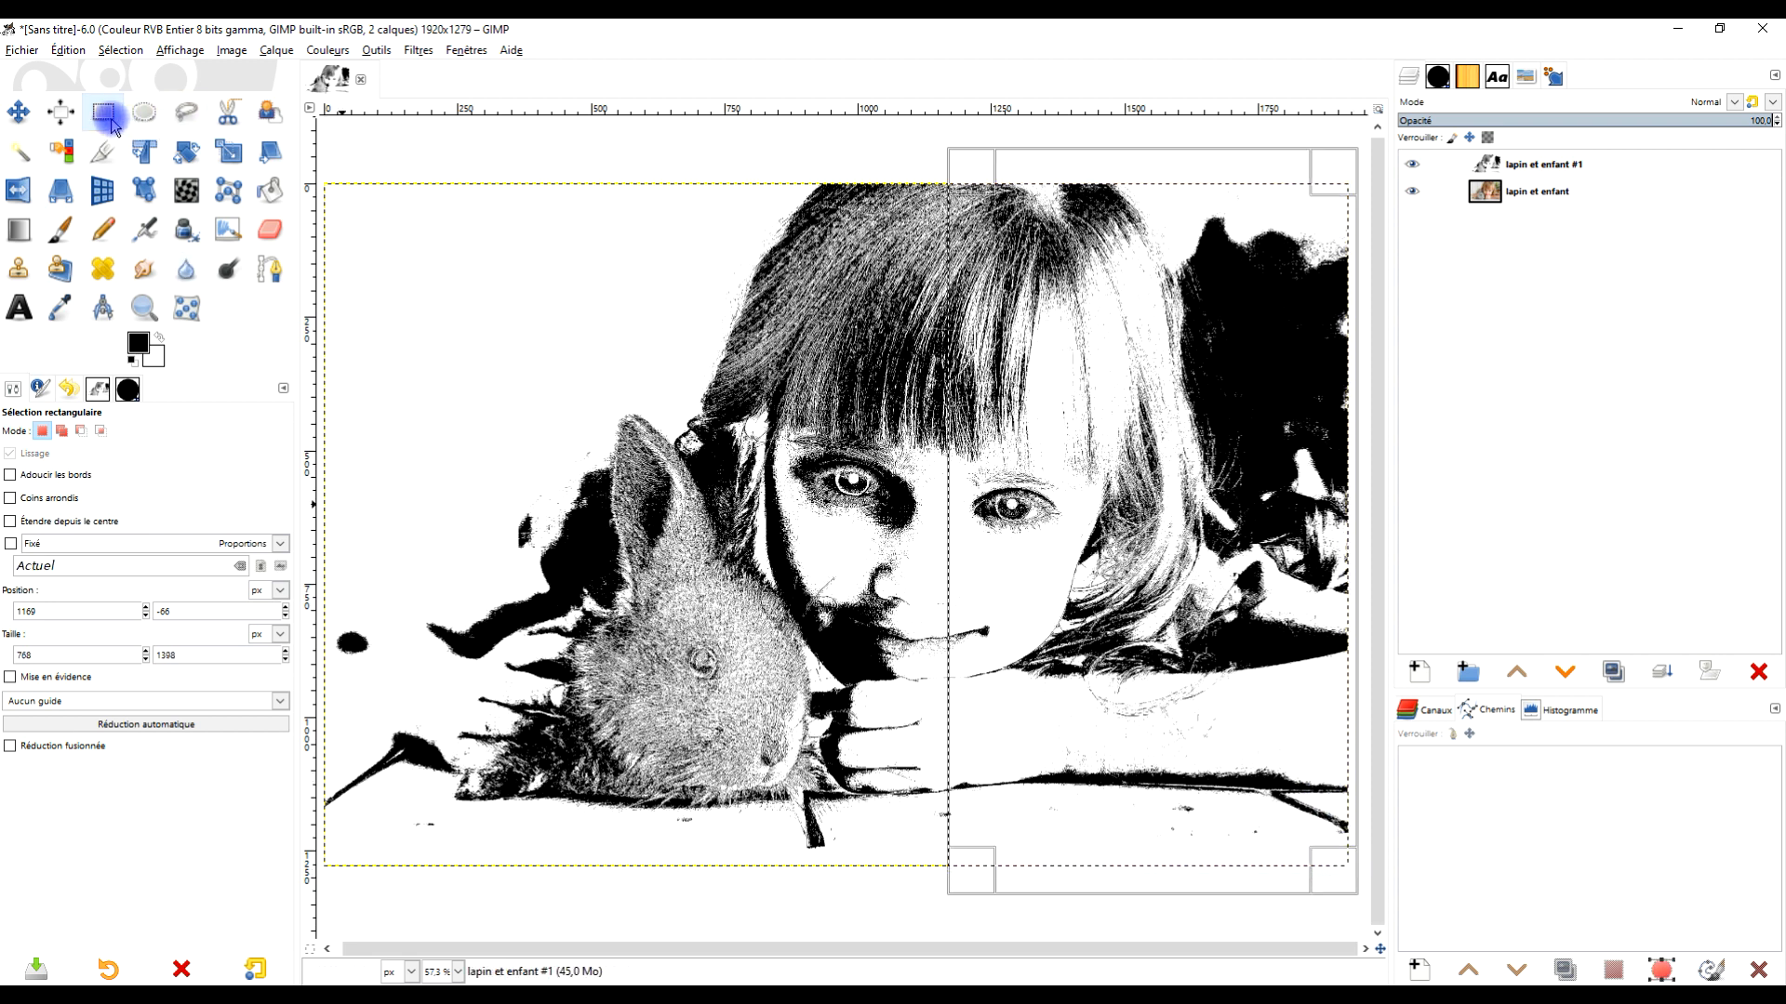
click(855, 166)
drag(939, 159, 1049, 316)
drag(1289, 884, 1354, 883)
drag(963, 542, 957, 539)
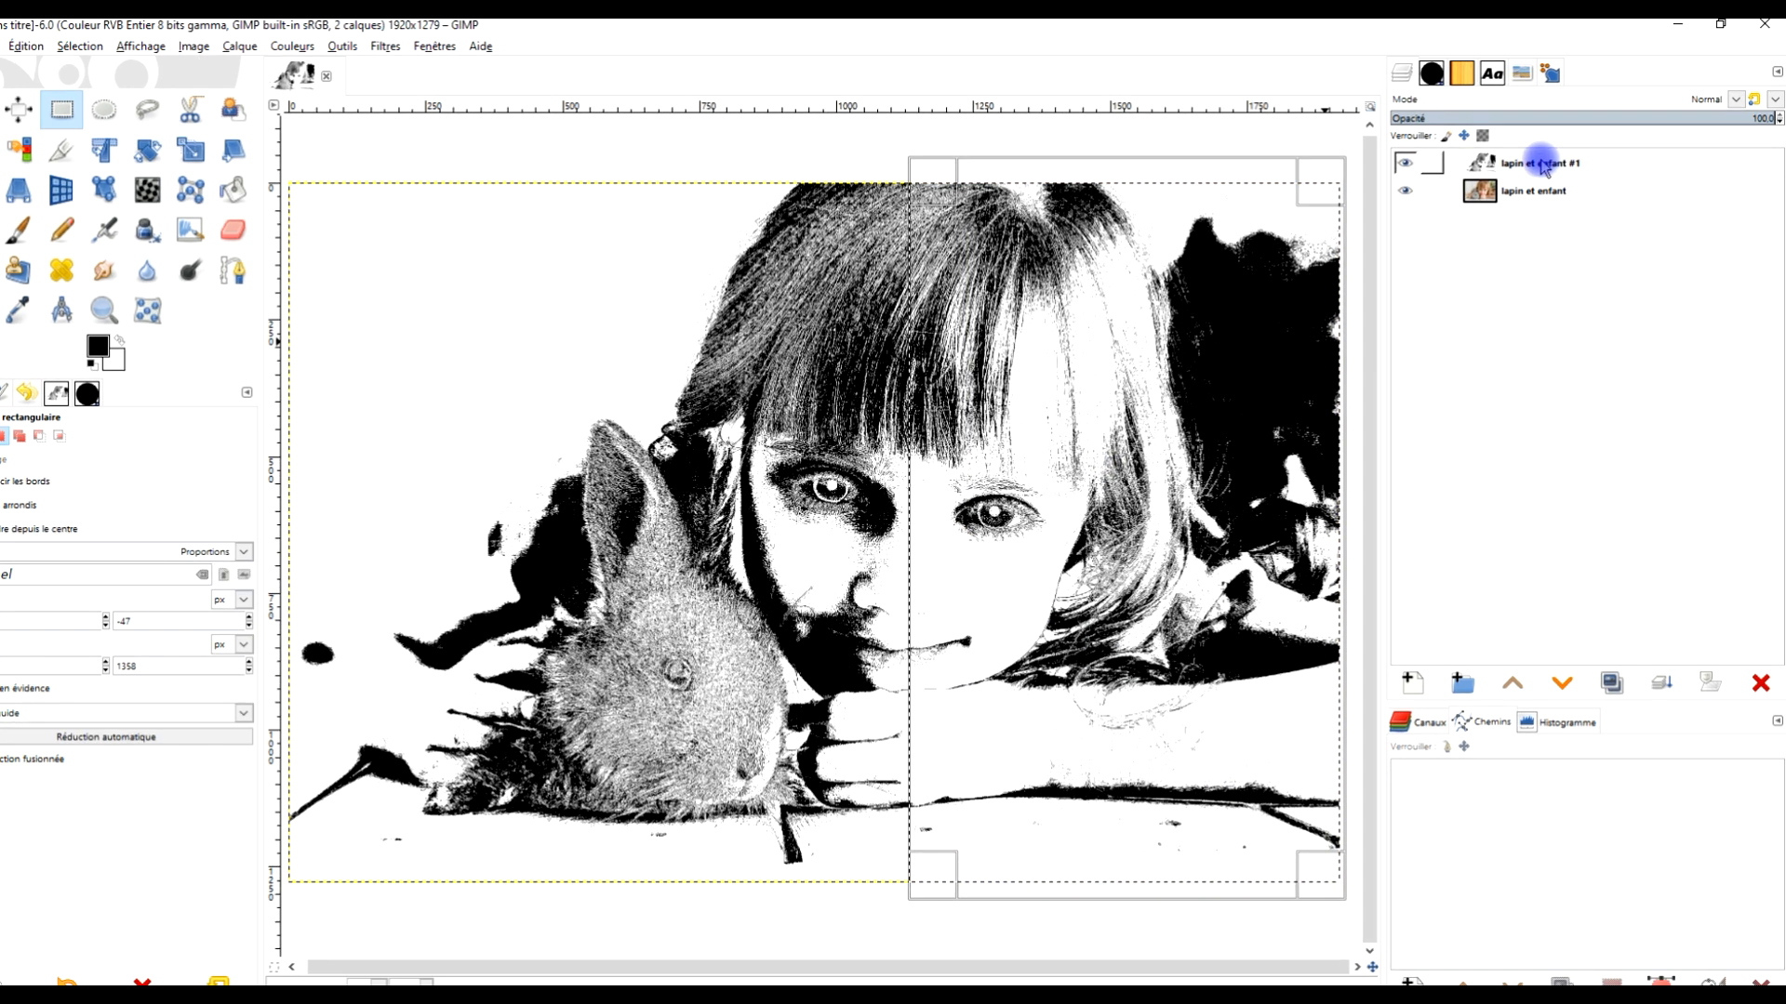
Step: Add a layer mask initialized to Blanc (opacité complète) to the charcoal layer
right_click(1540, 167)
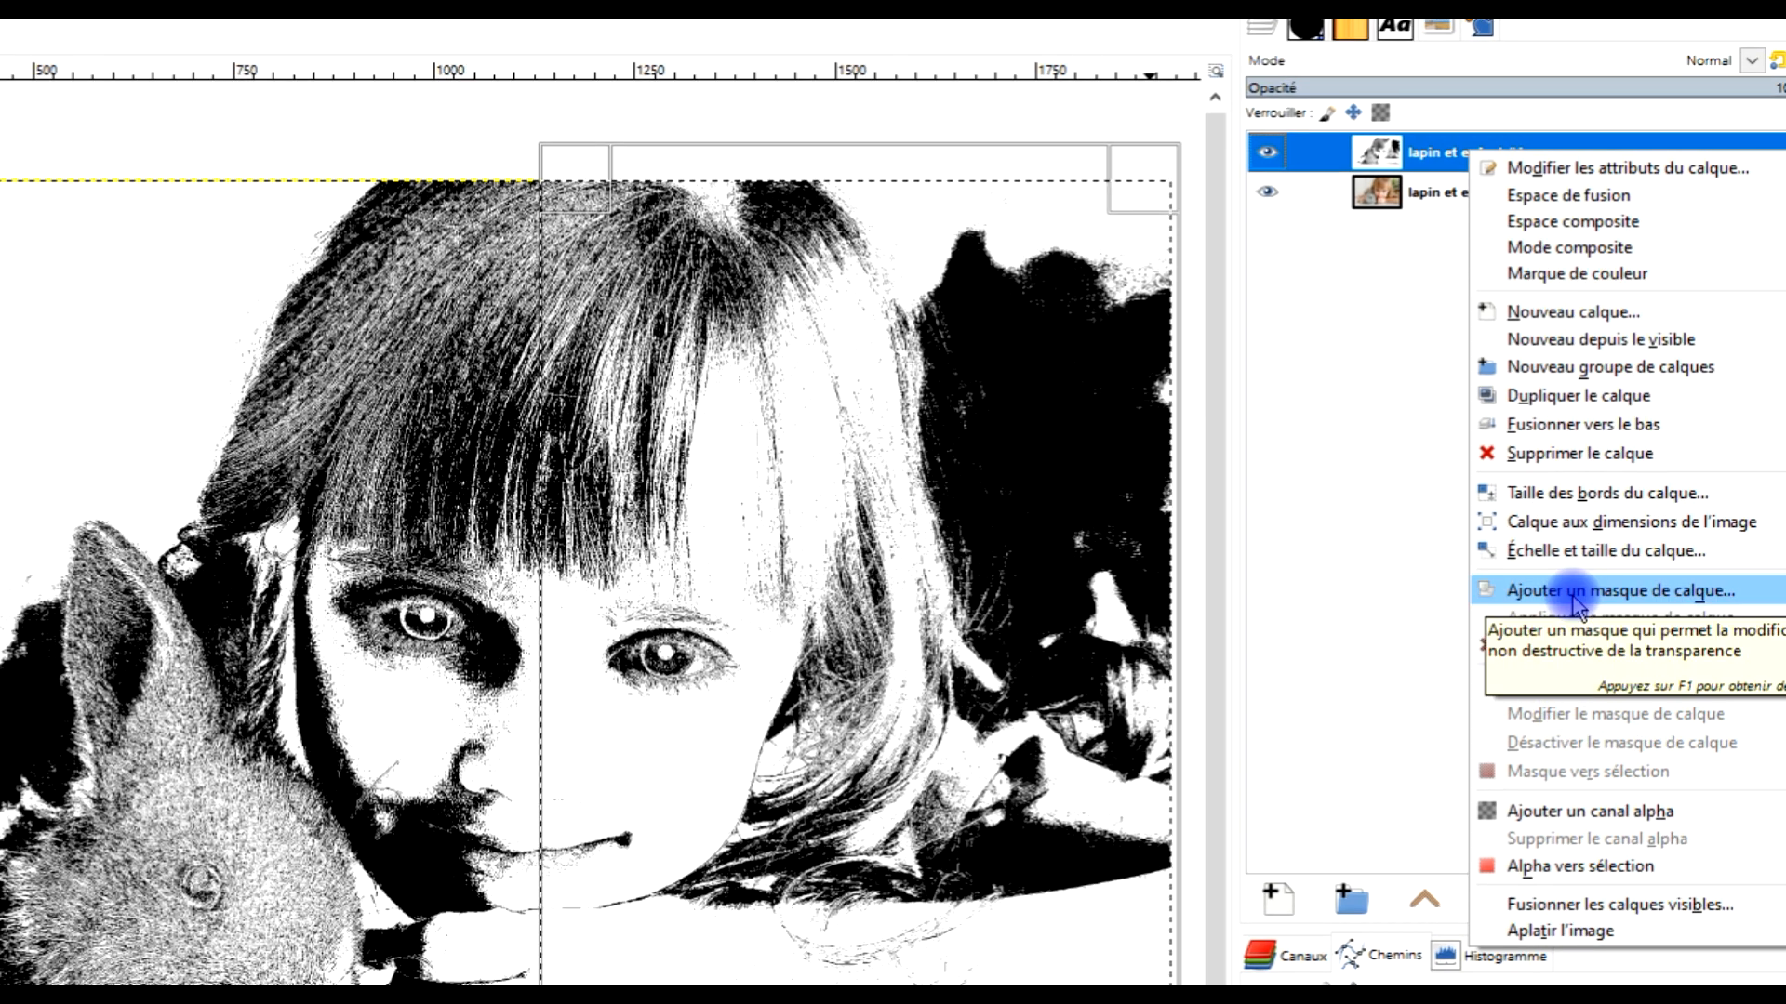
click(1574, 596)
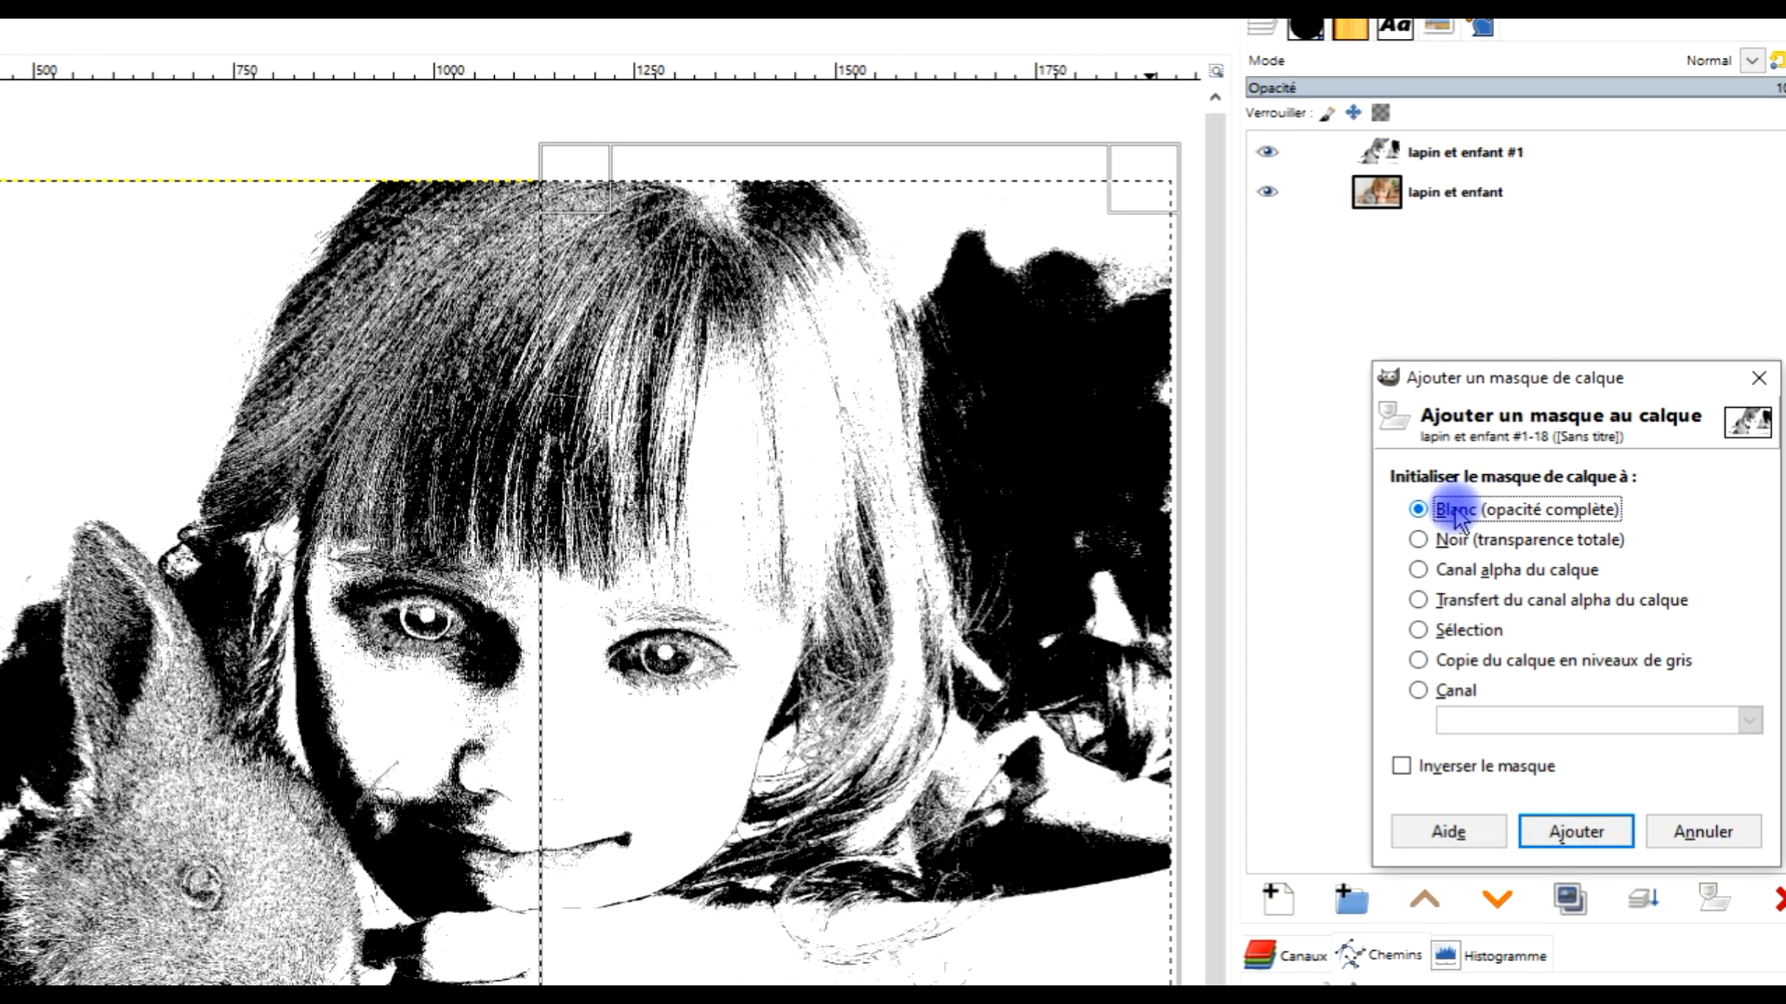
click(1568, 839)
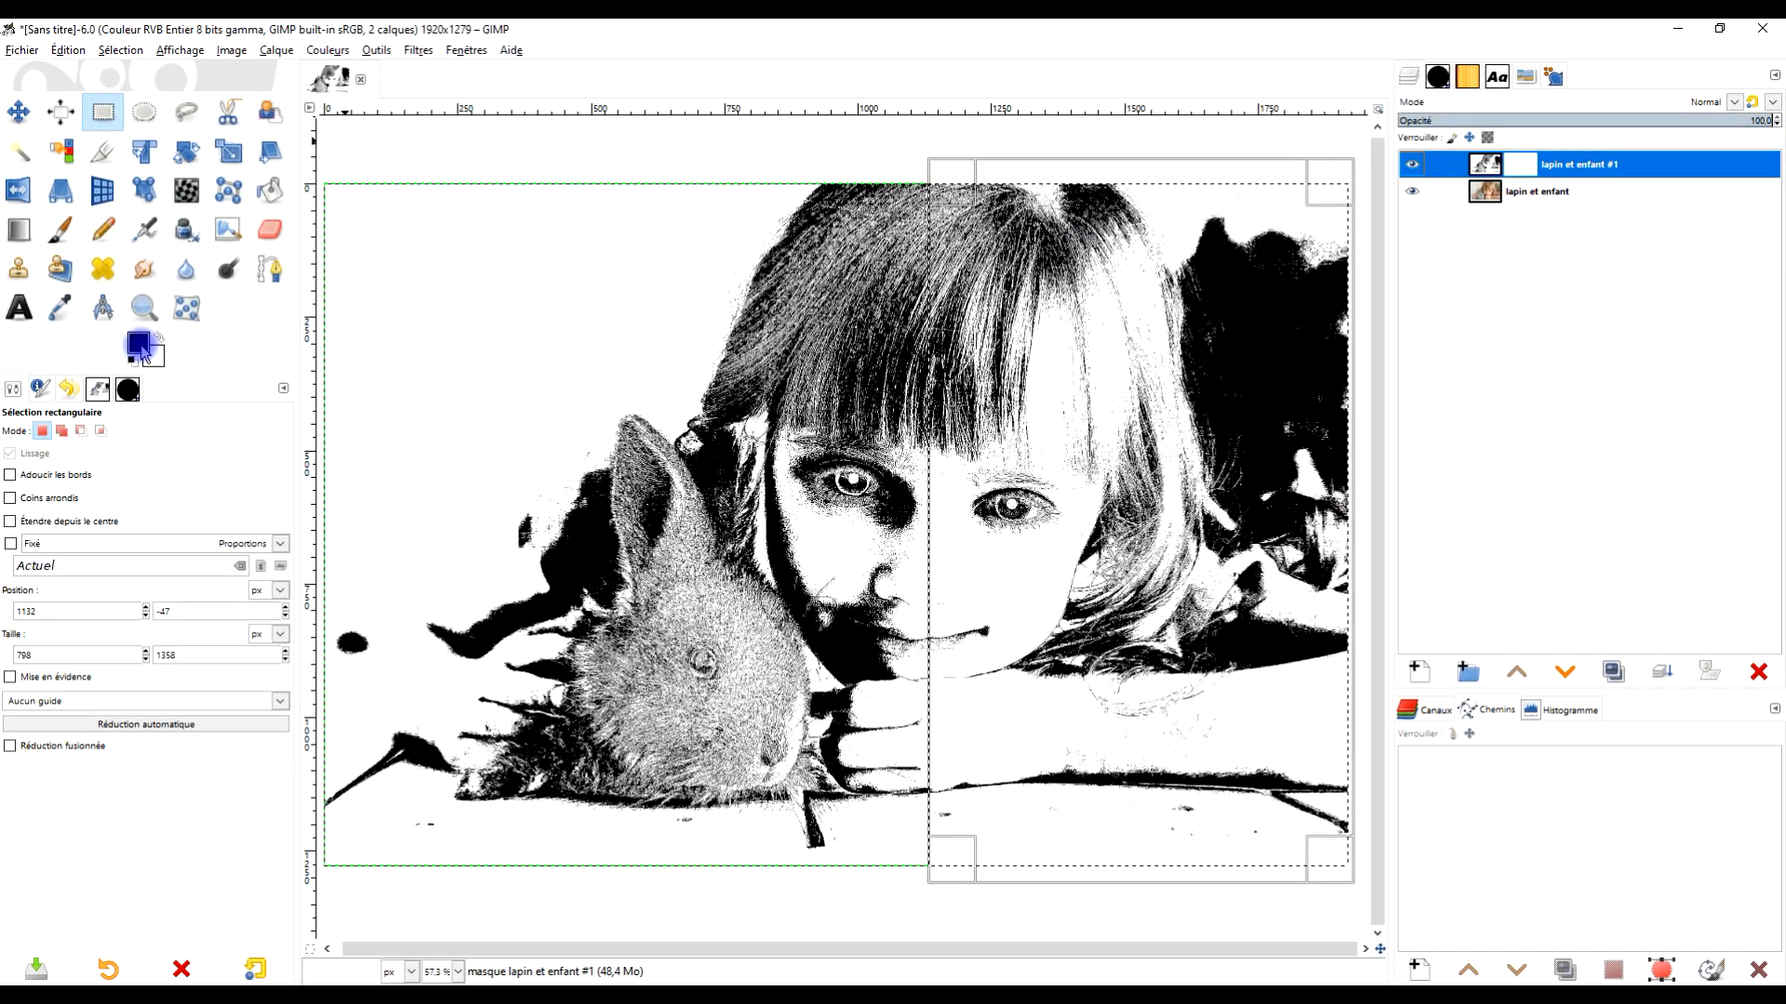
Step: Reset the colors to black and white, fill the selected area of the layer mask with black, and clear the selection
click(134, 361)
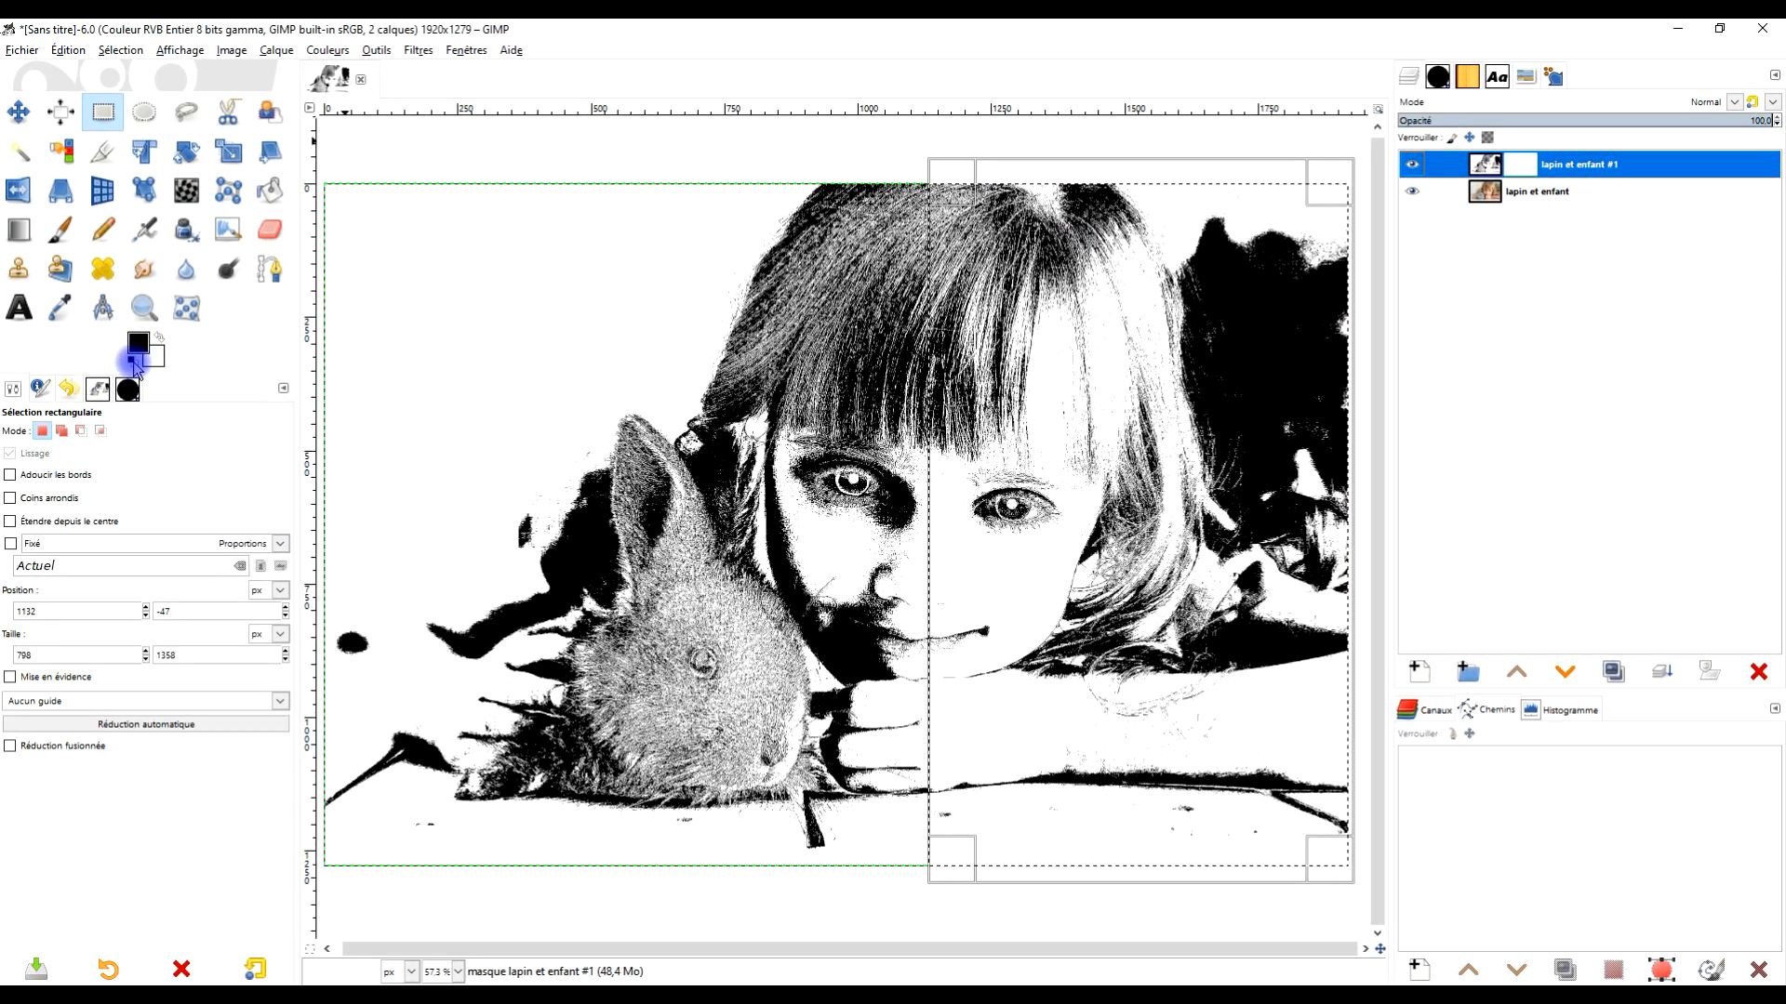
click(132, 362)
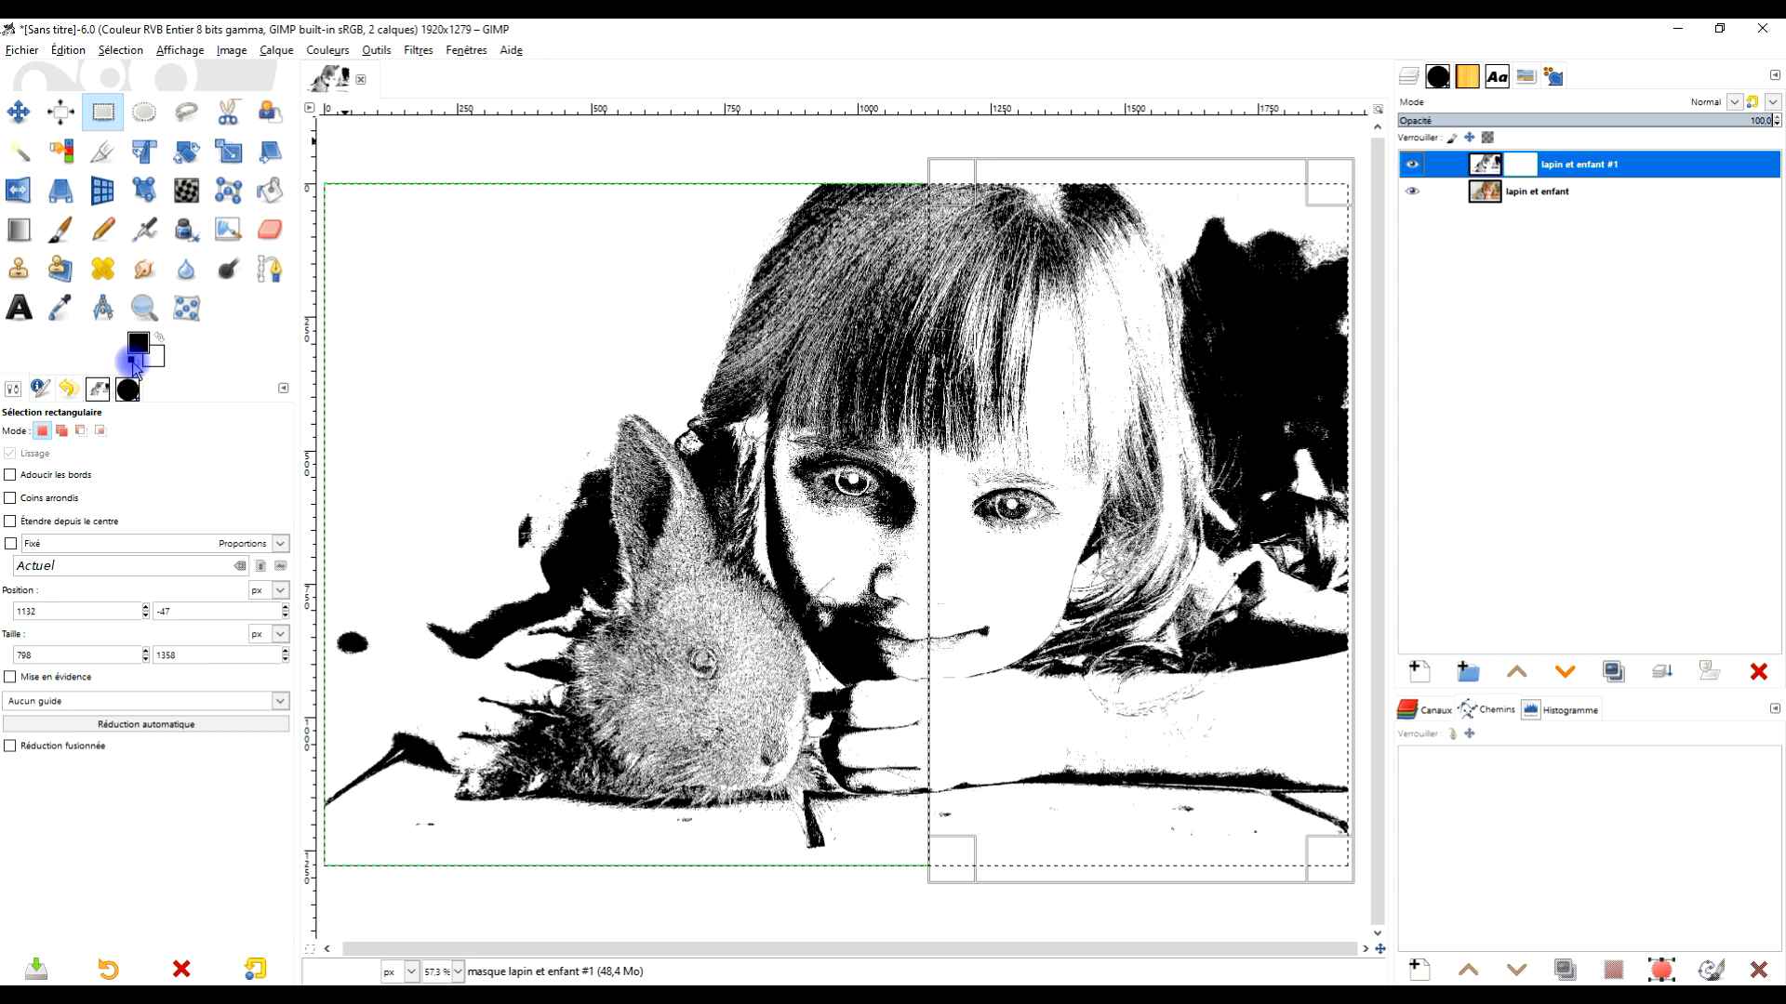
drag(137, 342, 1149, 335)
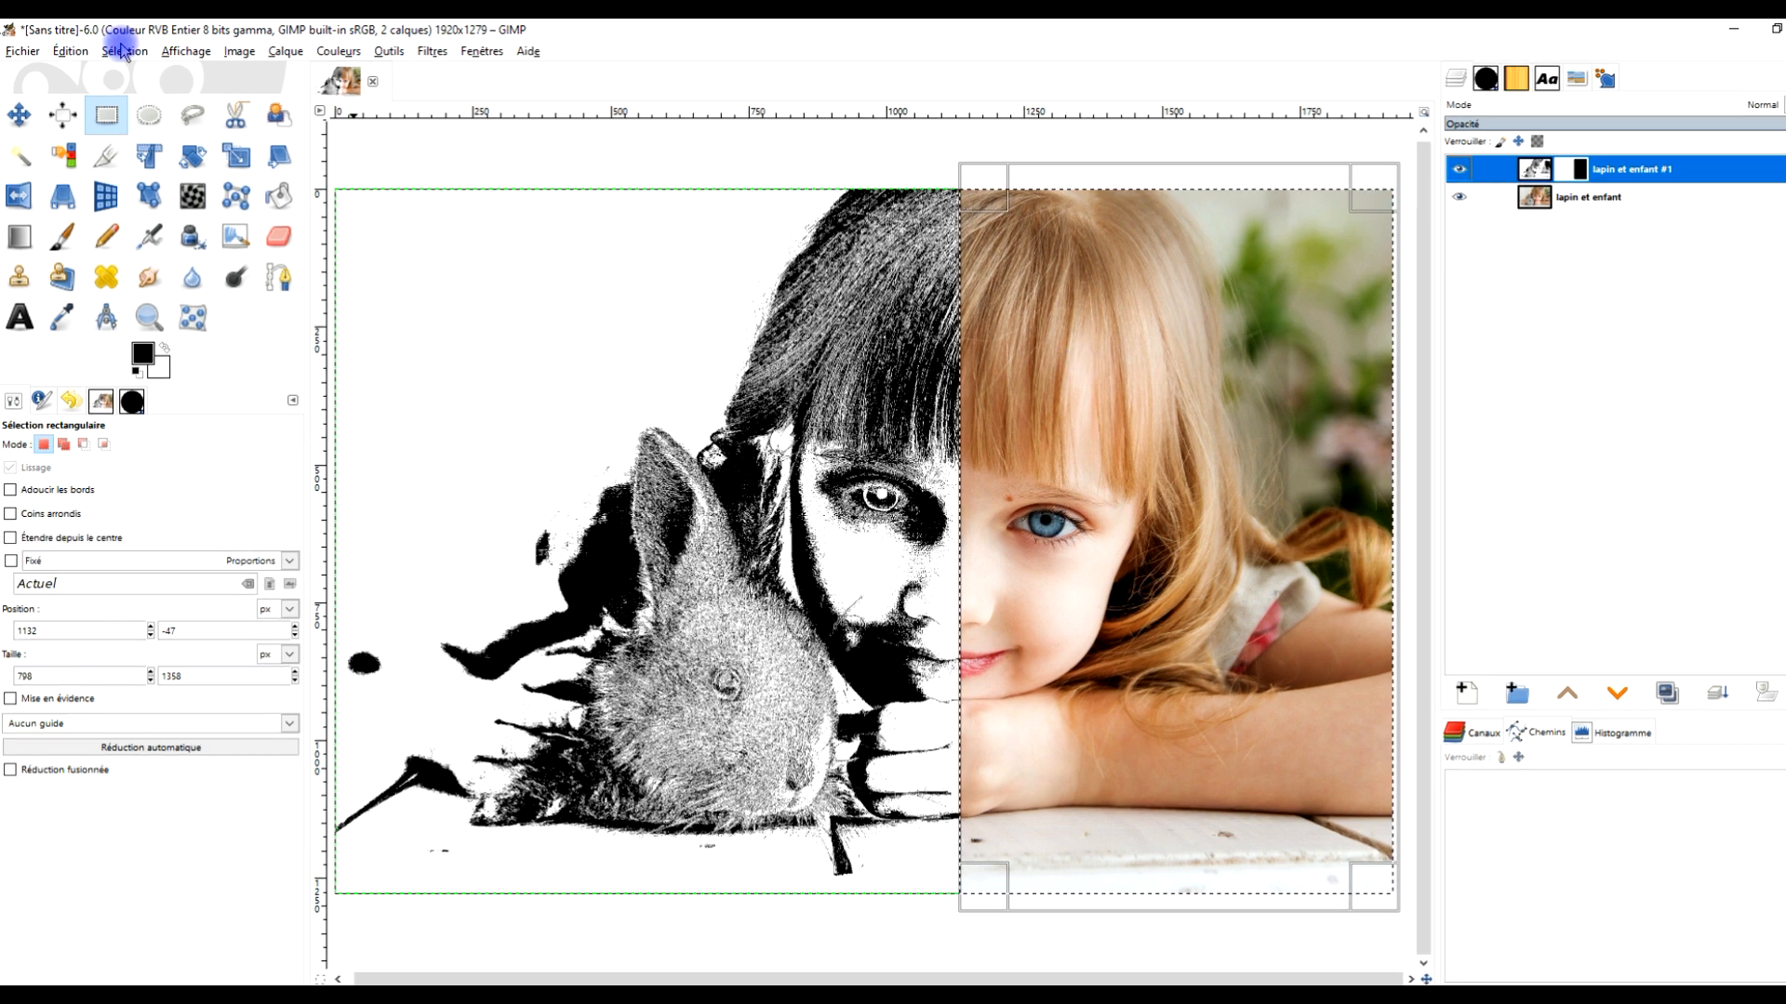
click(121, 51)
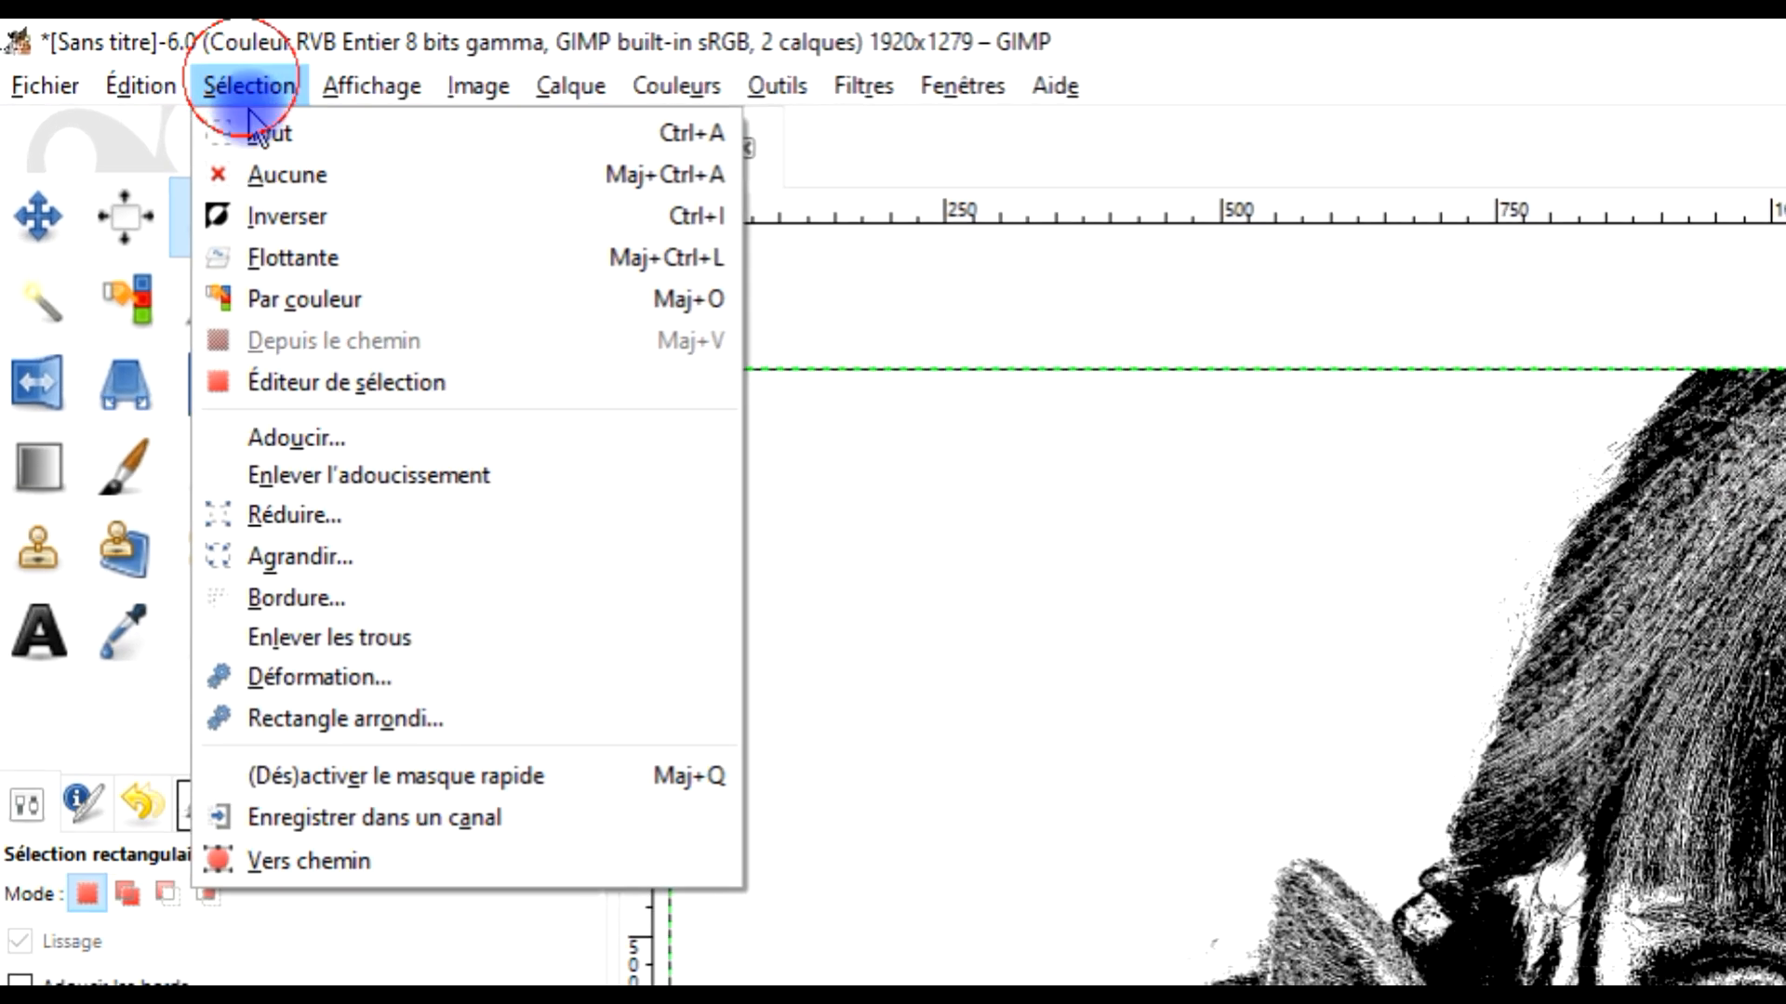
click(308, 147)
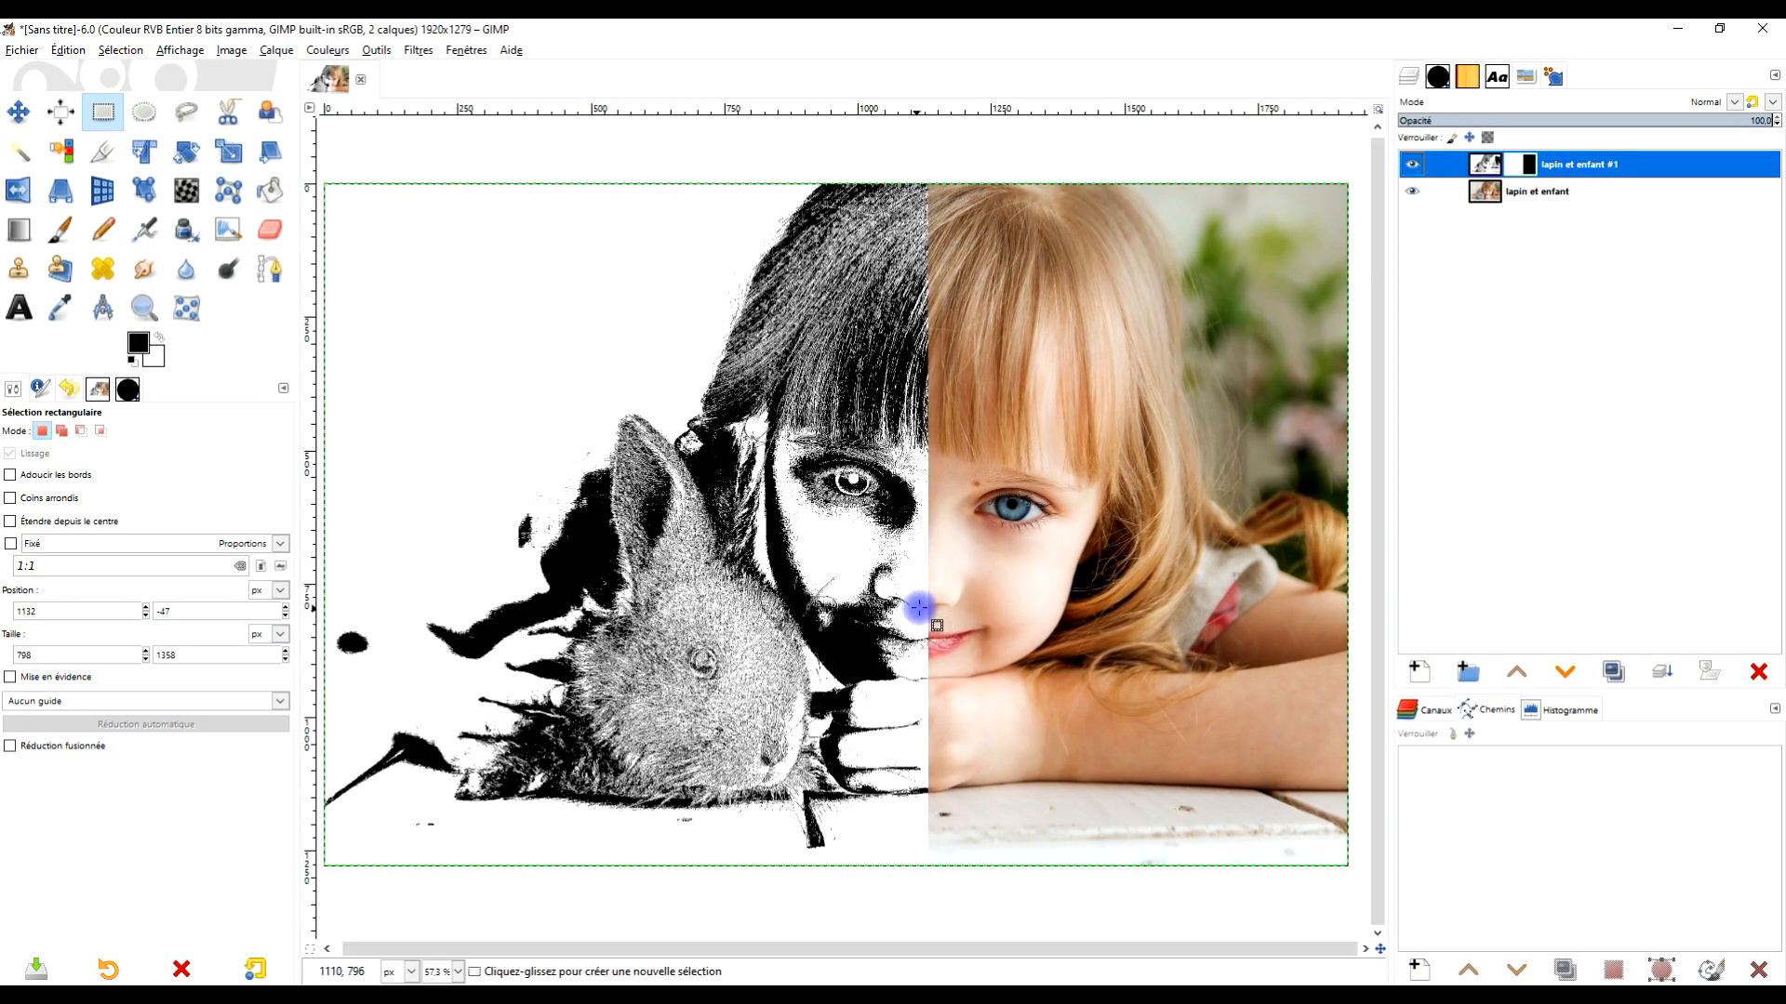
Step: Apply a Gaussian blur to the layer mask with Taille X at 43.65 and Taille Y at 1.50, unlinked
click(418, 50)
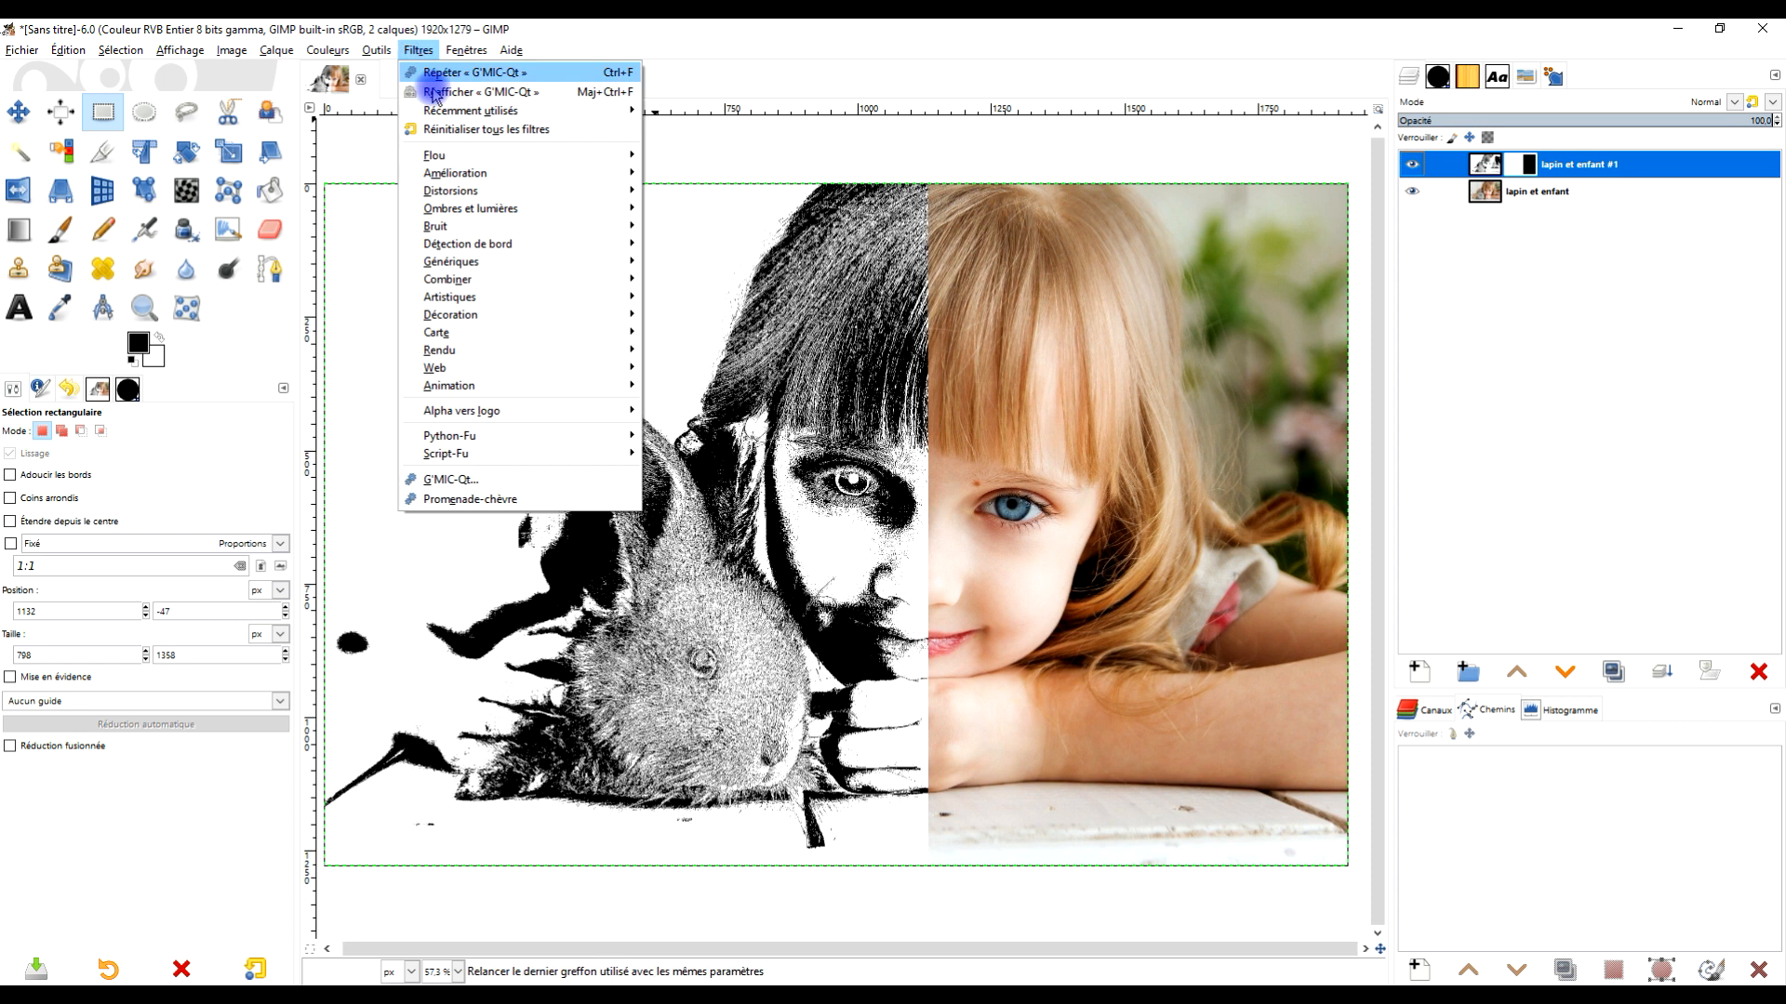
mouse_move(474, 160)
click(823, 178)
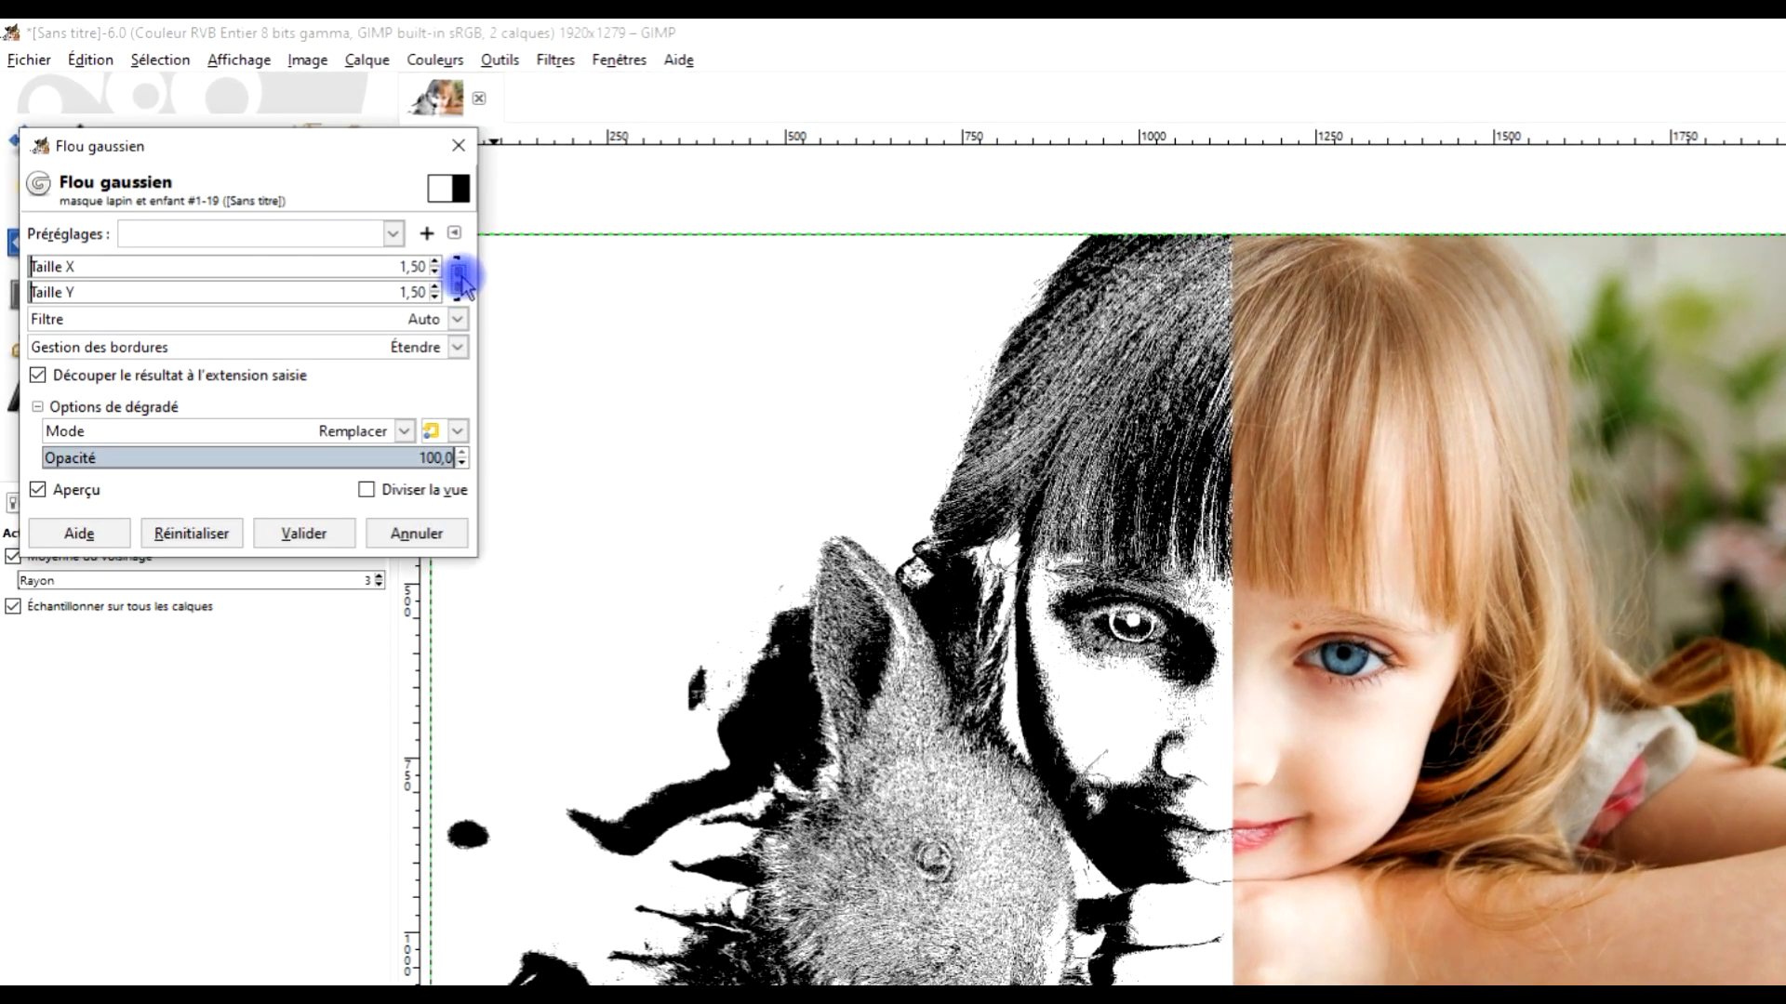
click(47, 267)
drag(46, 267, 257, 266)
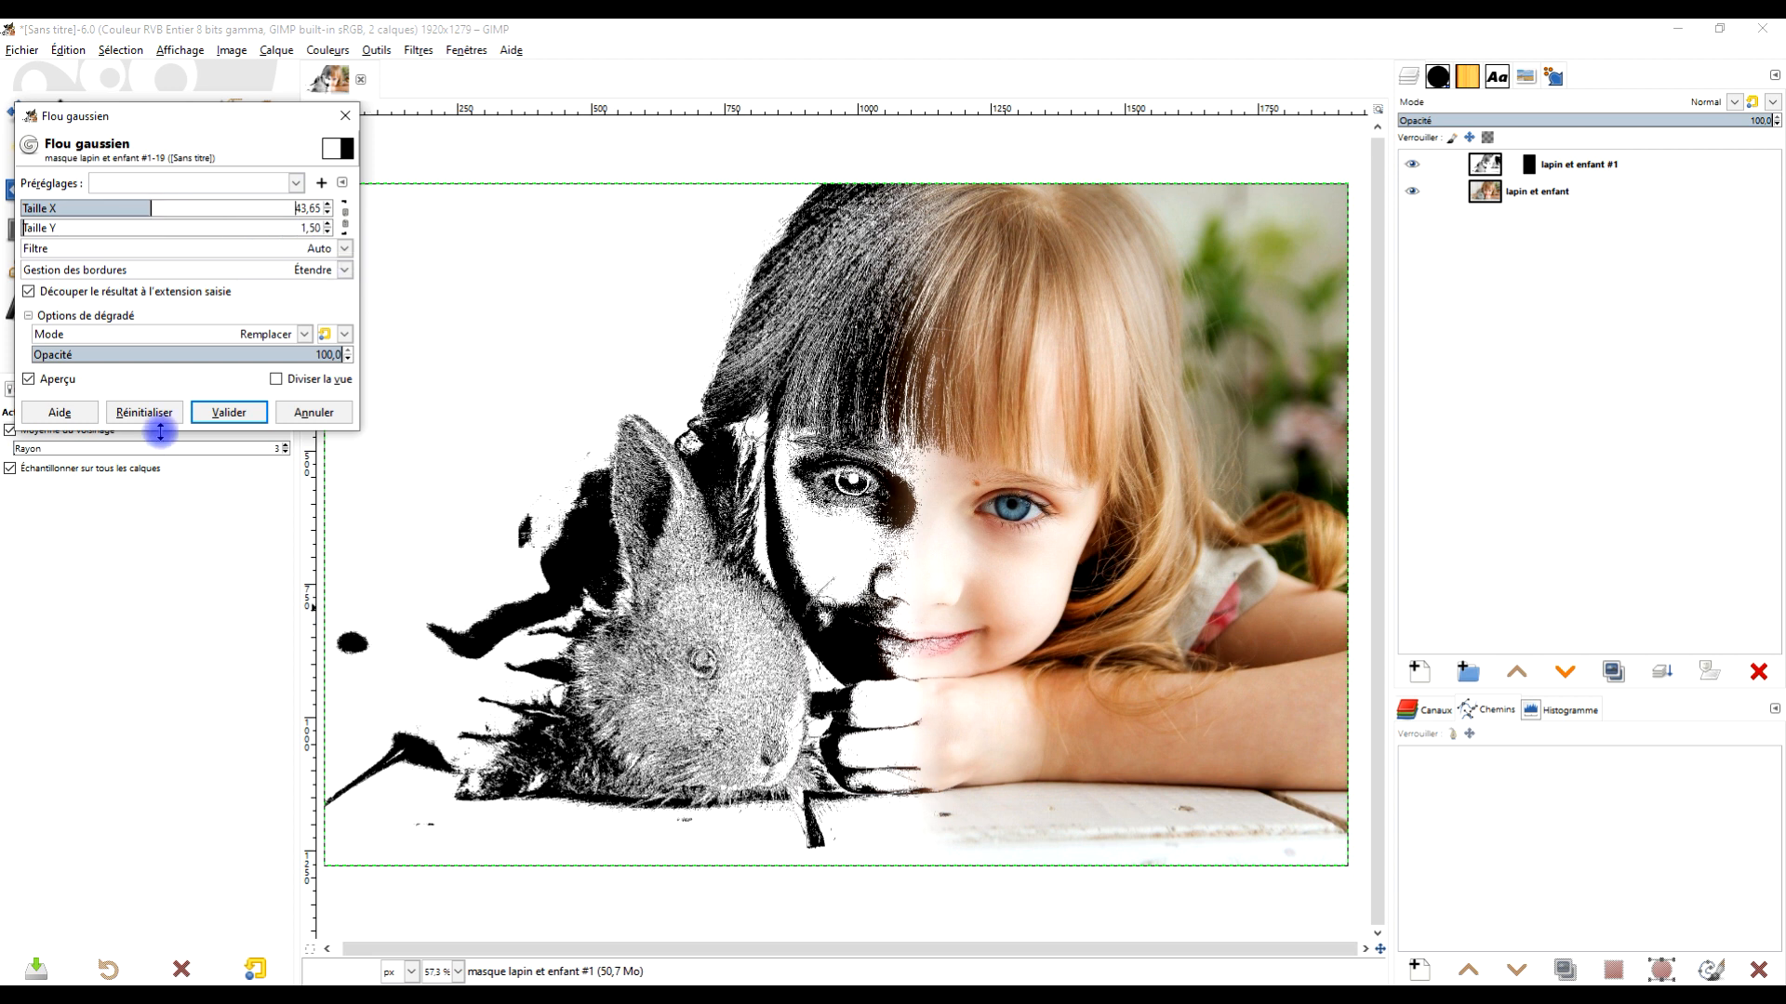
click(221, 411)
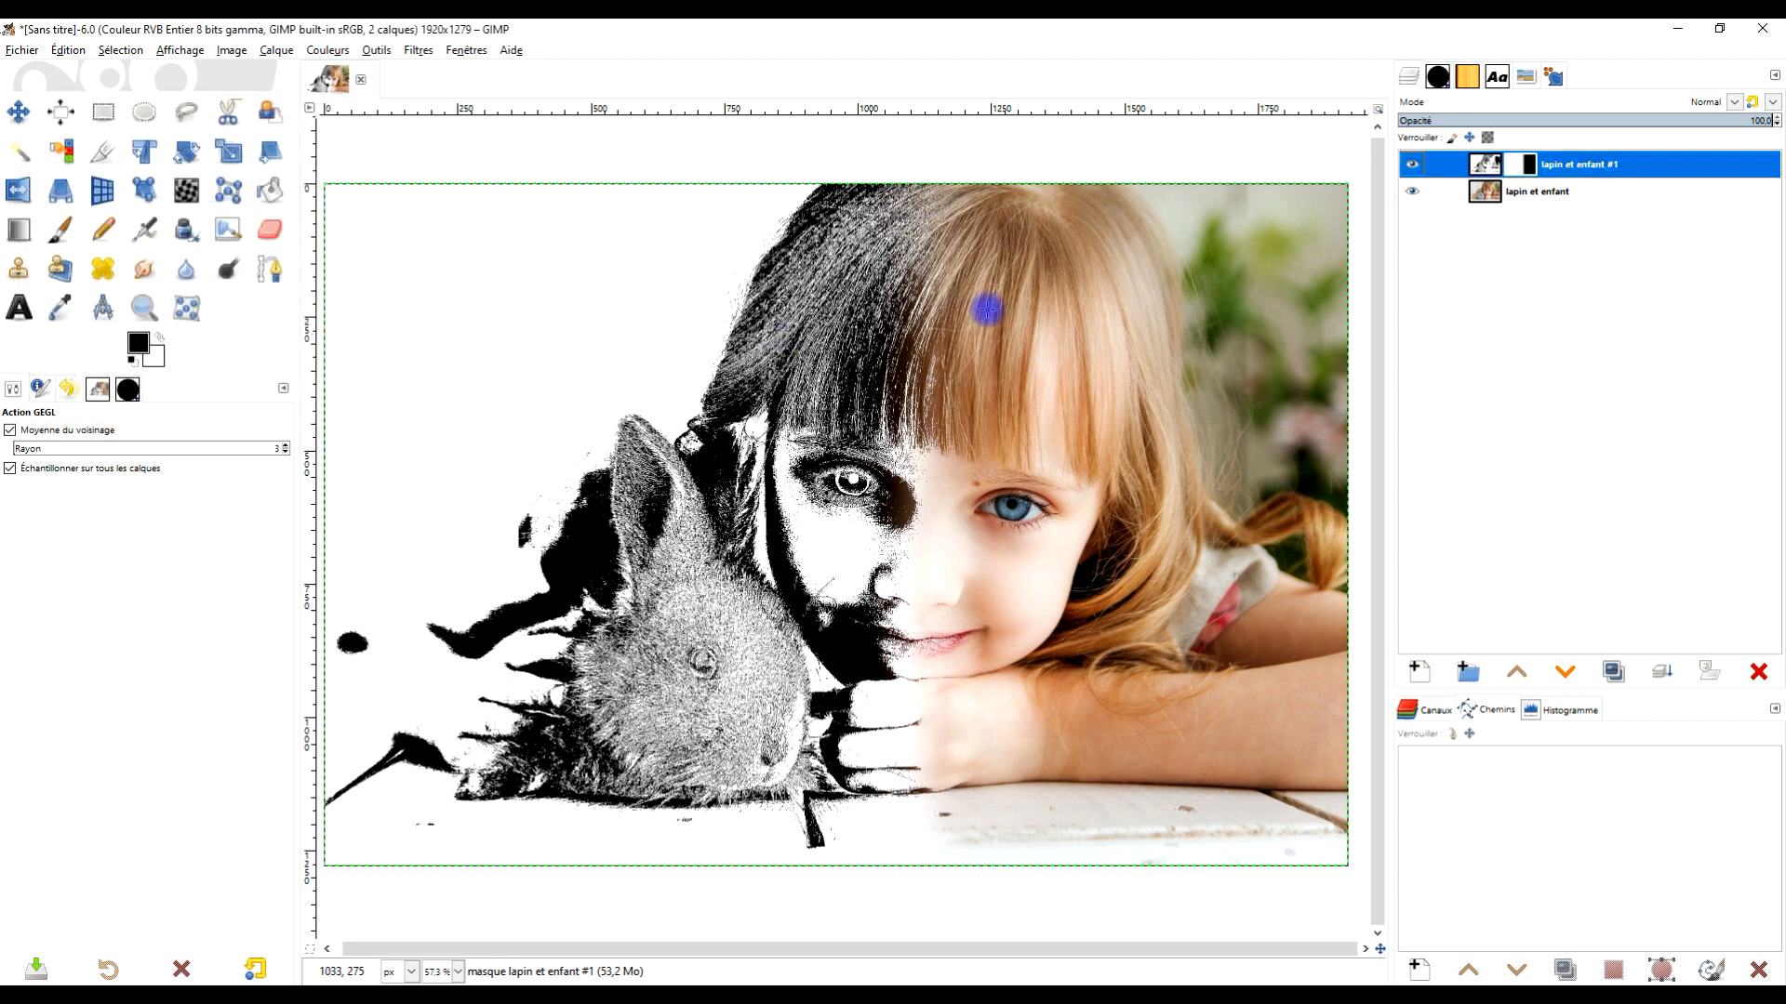